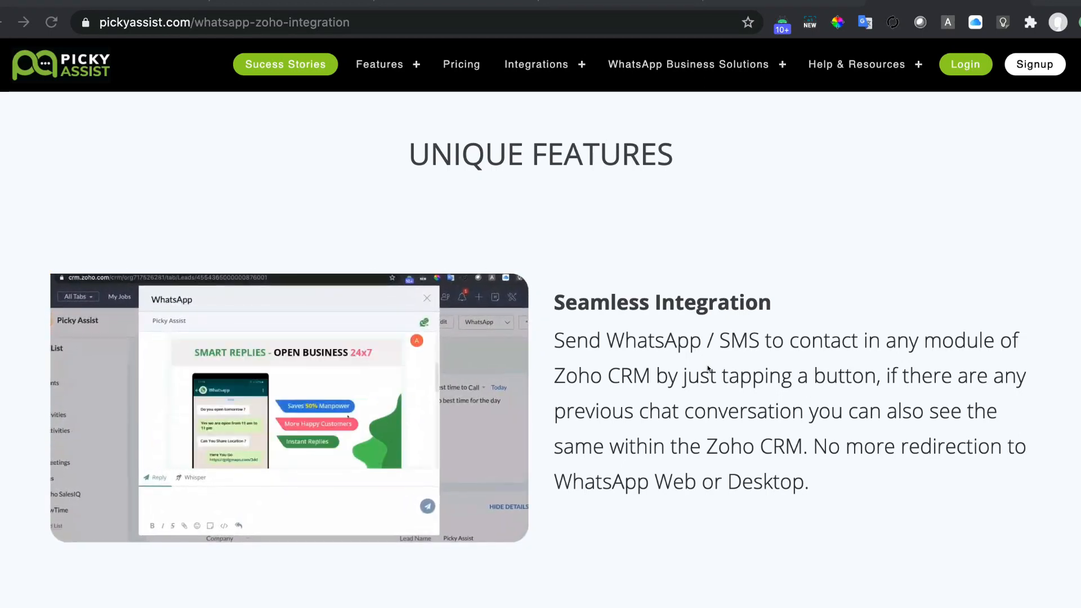
Scroll through the remaining Picky Assist features to reach the Zoho Marketplace extension listing.
scroll(711, 485, "down", 8)
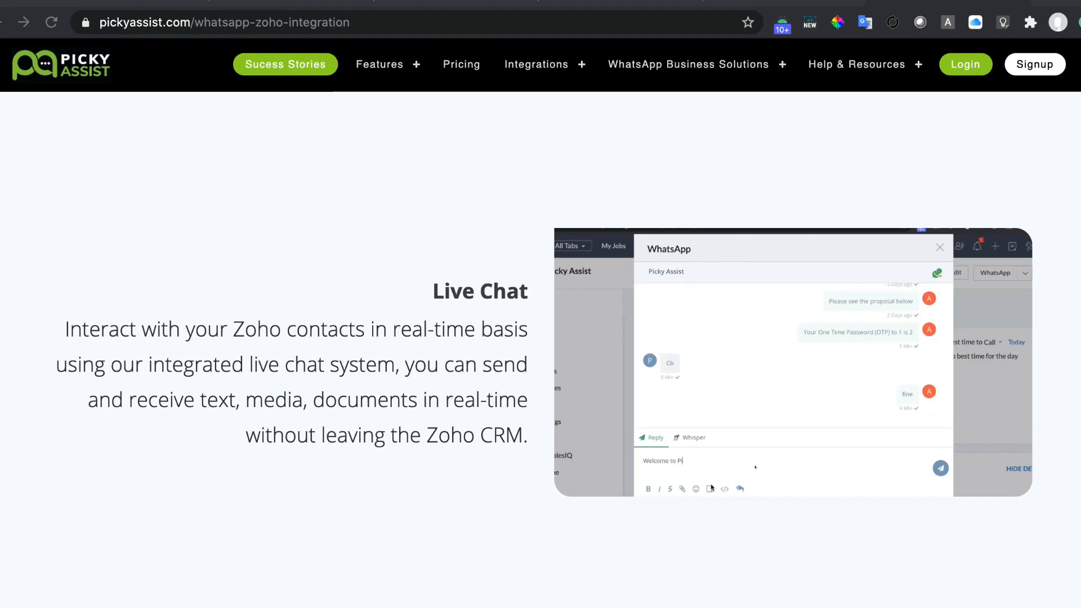
scroll(710, 484, "down", 6)
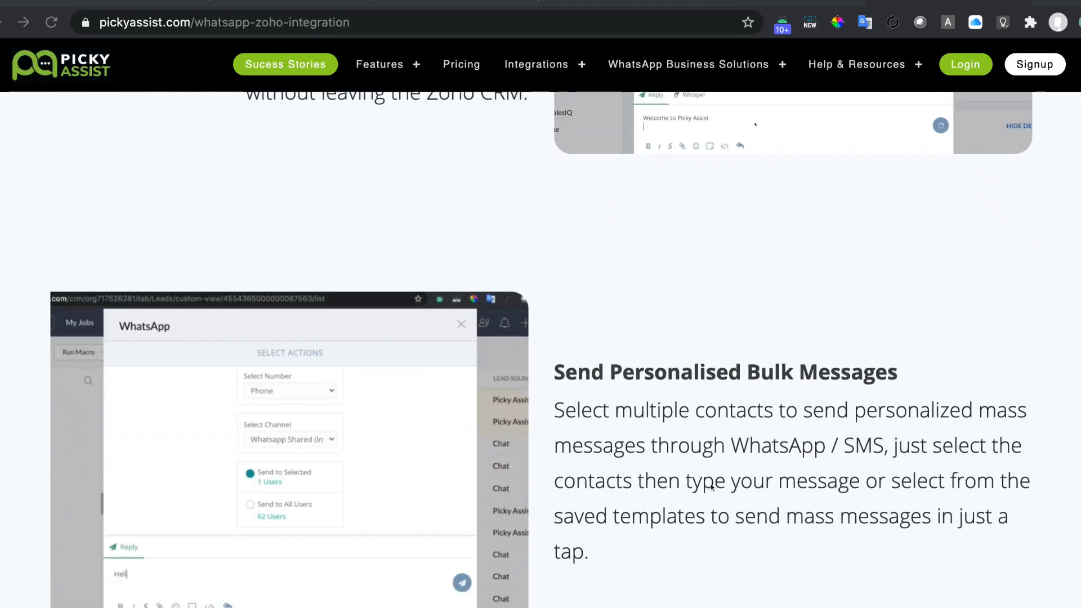
scroll(710, 486, "down", 2)
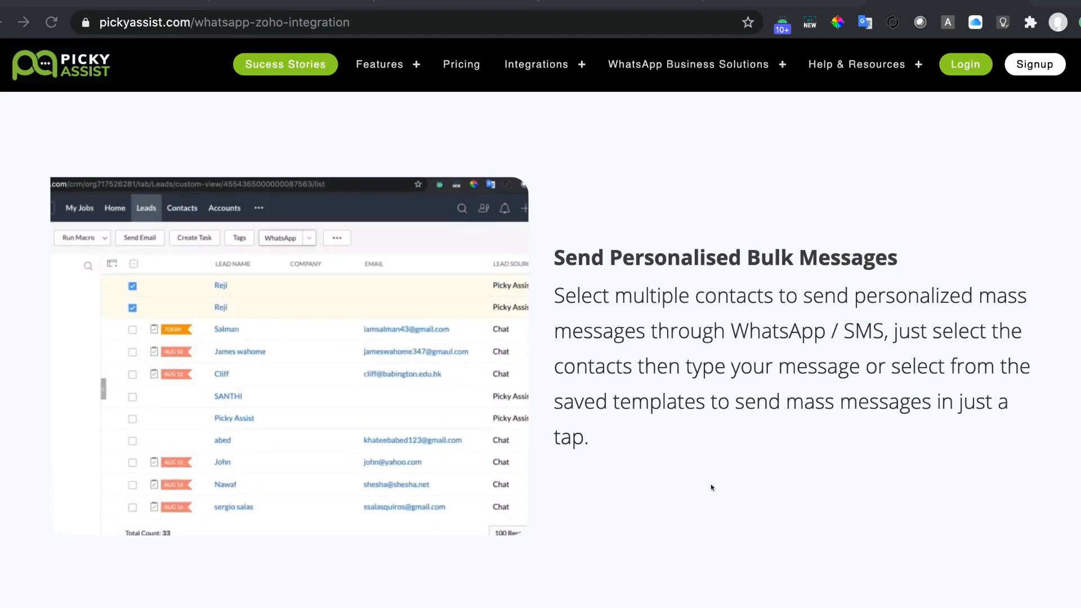
scroll(710, 484, "down", 7)
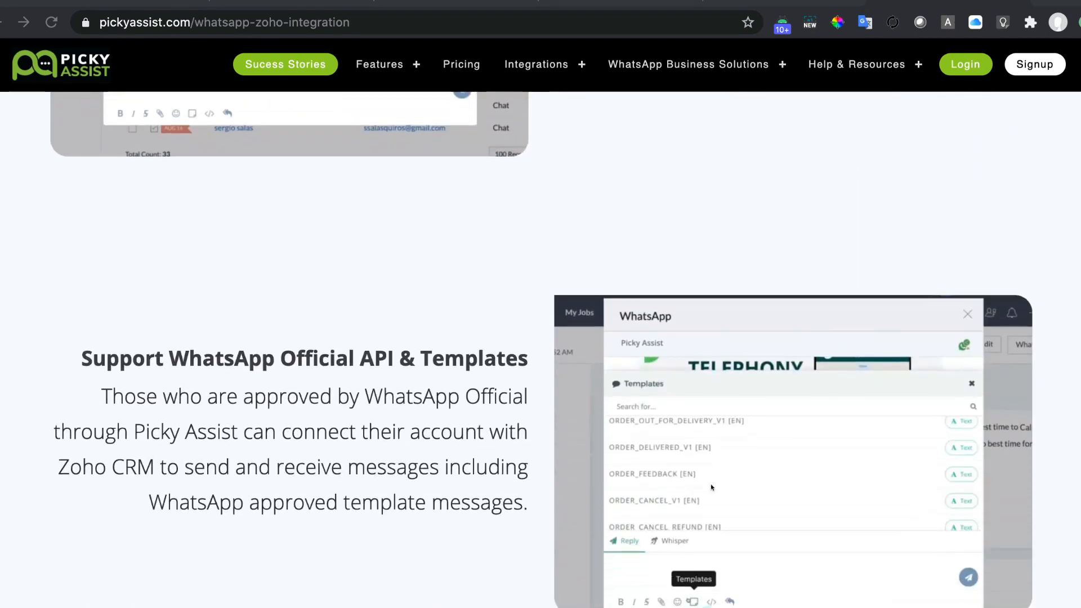
scroll(710, 487, "down", 2)
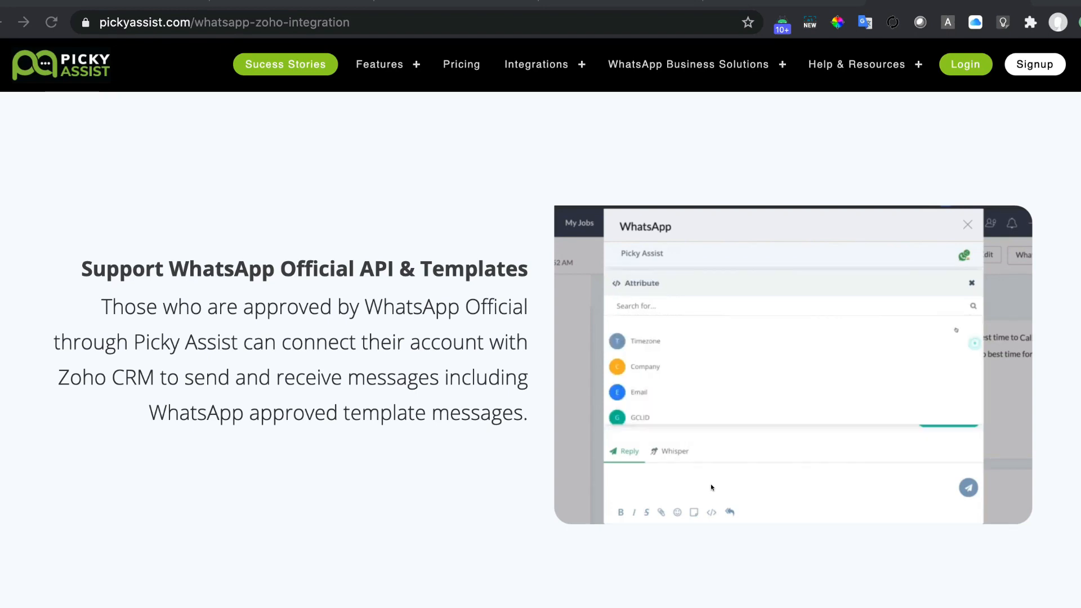
scroll(710, 484, "down", 6)
scroll(710, 484, "down", 4)
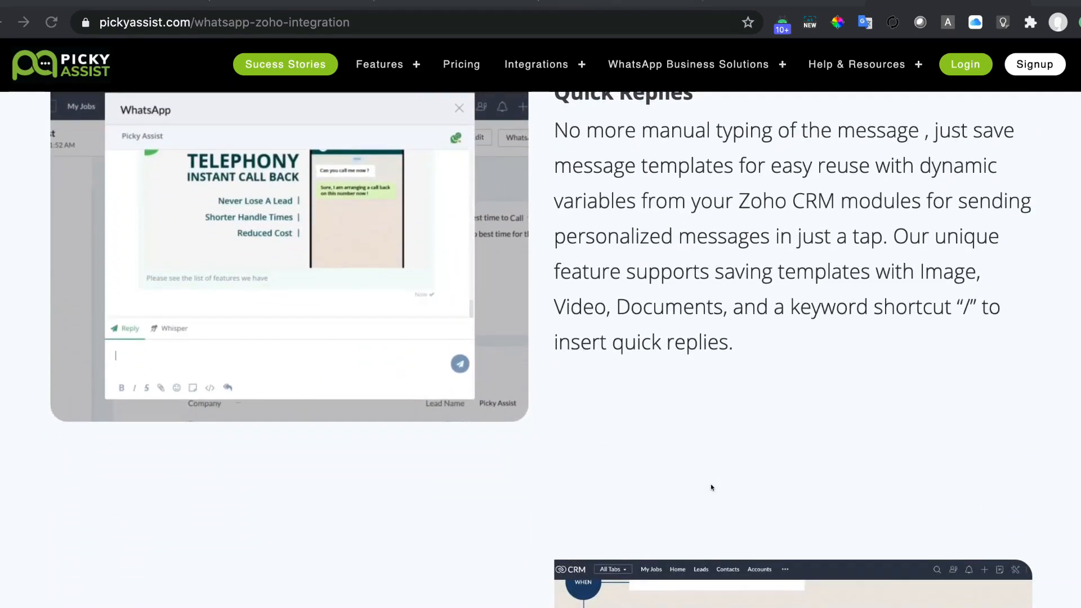
scroll(710, 484, "up", 3)
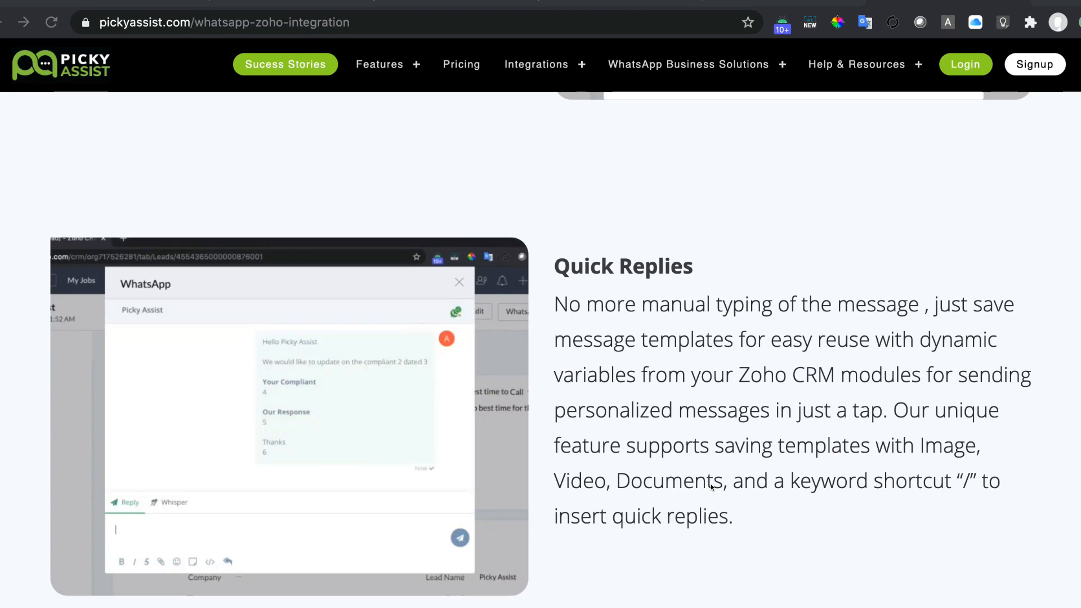
scroll(711, 486, "down", 3)
scroll(711, 487, "down", 6)
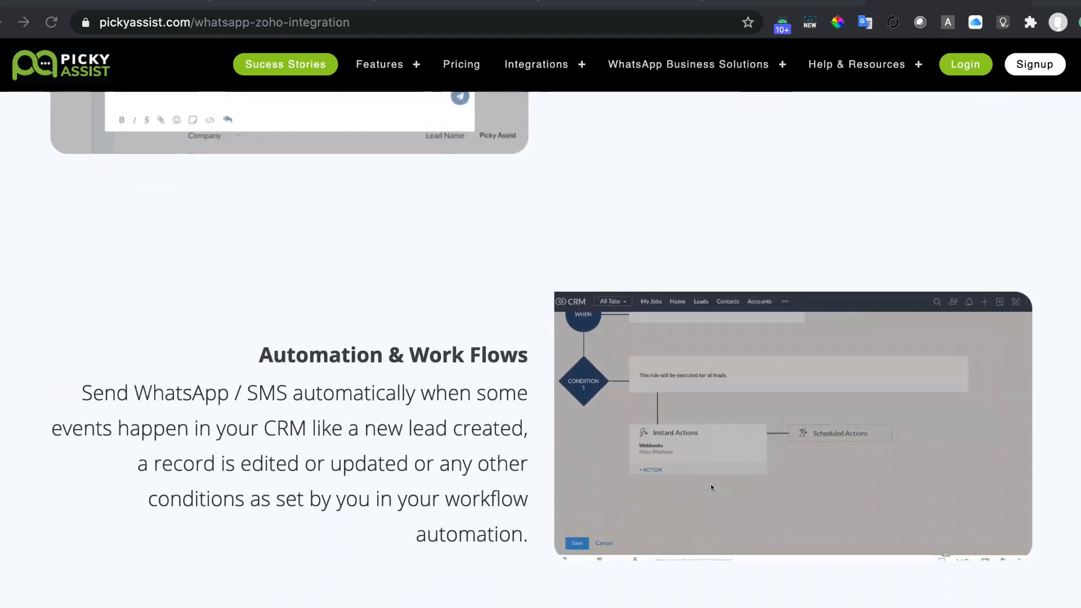
scroll(711, 487, "down", 1)
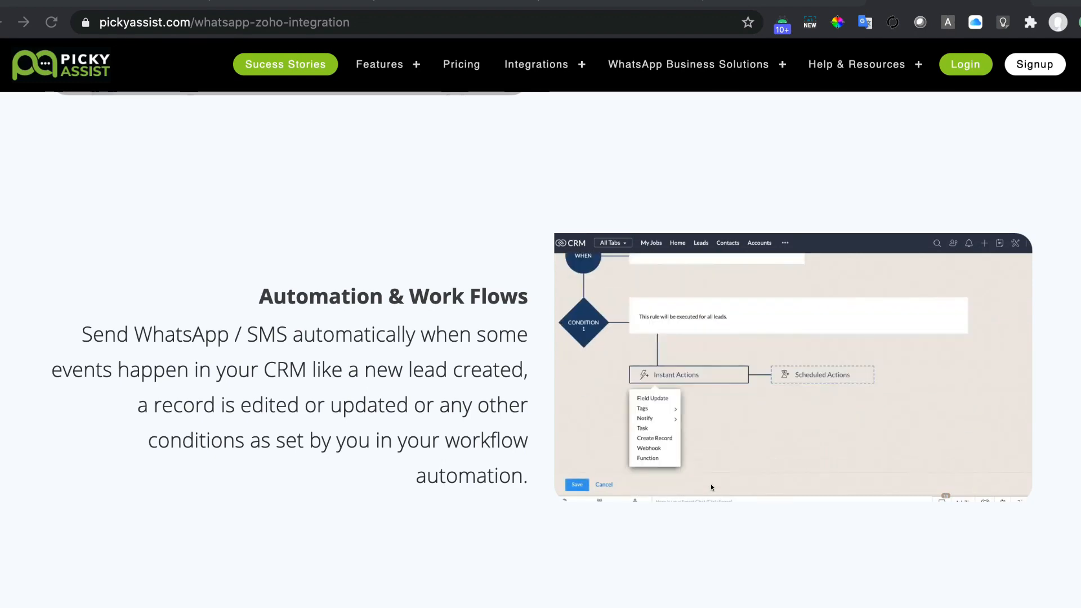
scroll(711, 488, "down", 2)
scroll(711, 487, "down", 5)
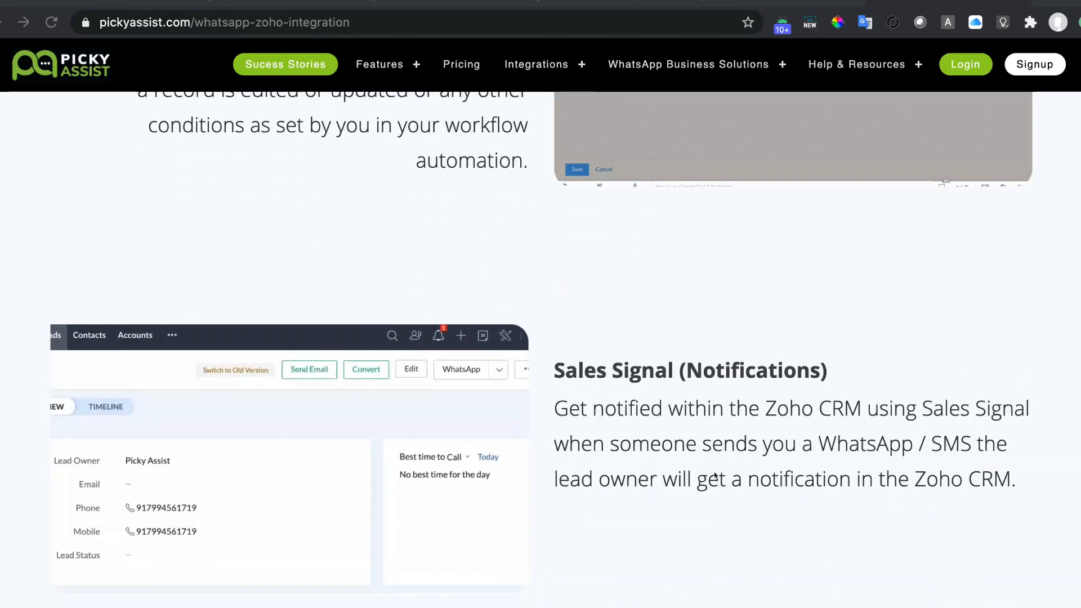
scroll(715, 475, "down", 1)
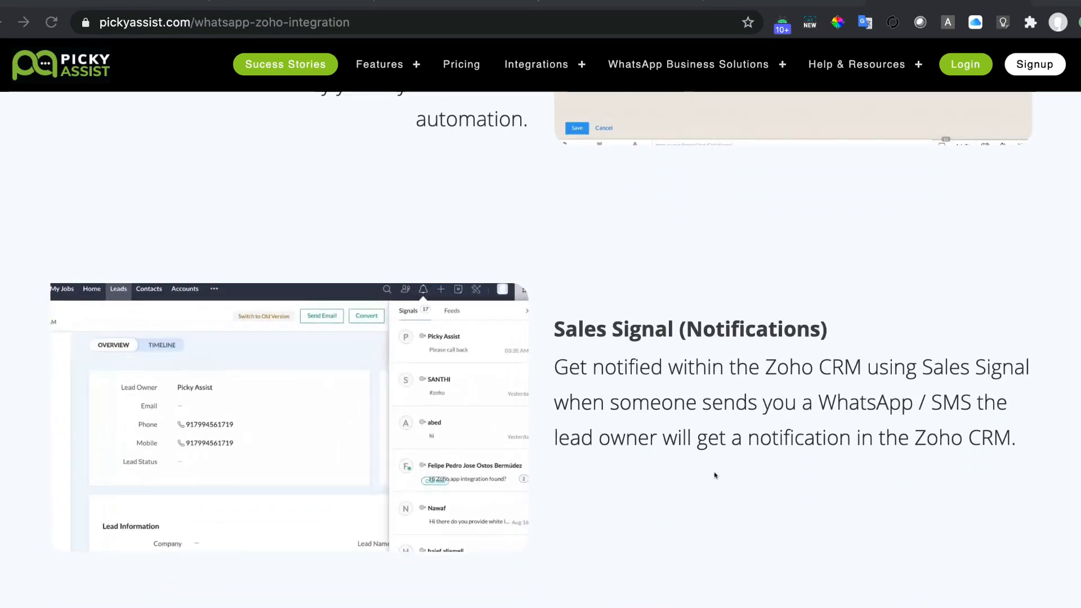
scroll(715, 476, "down", 1)
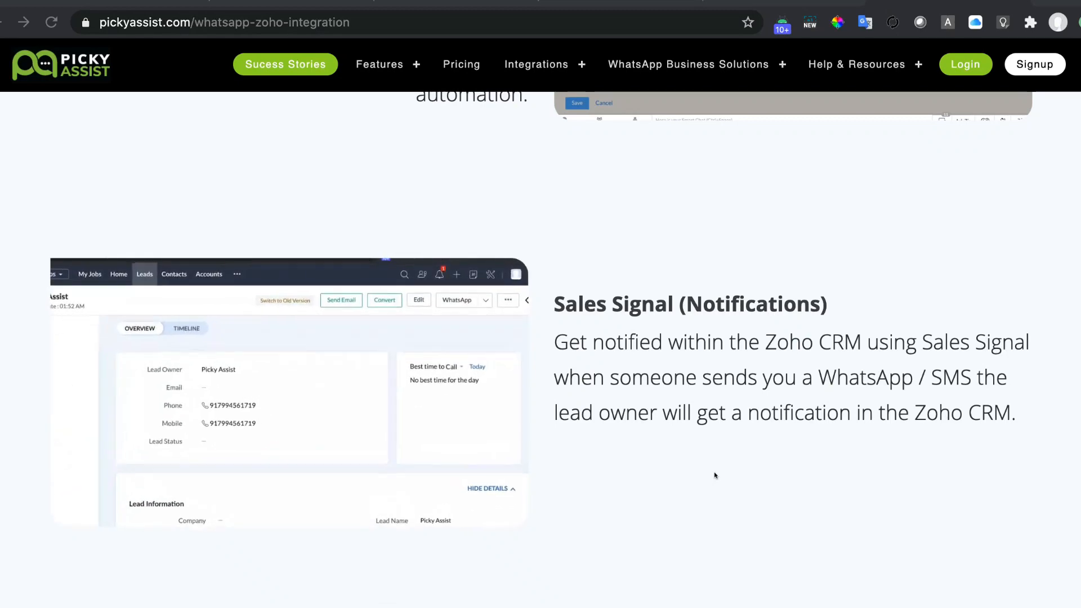
scroll(715, 476, "down", 5)
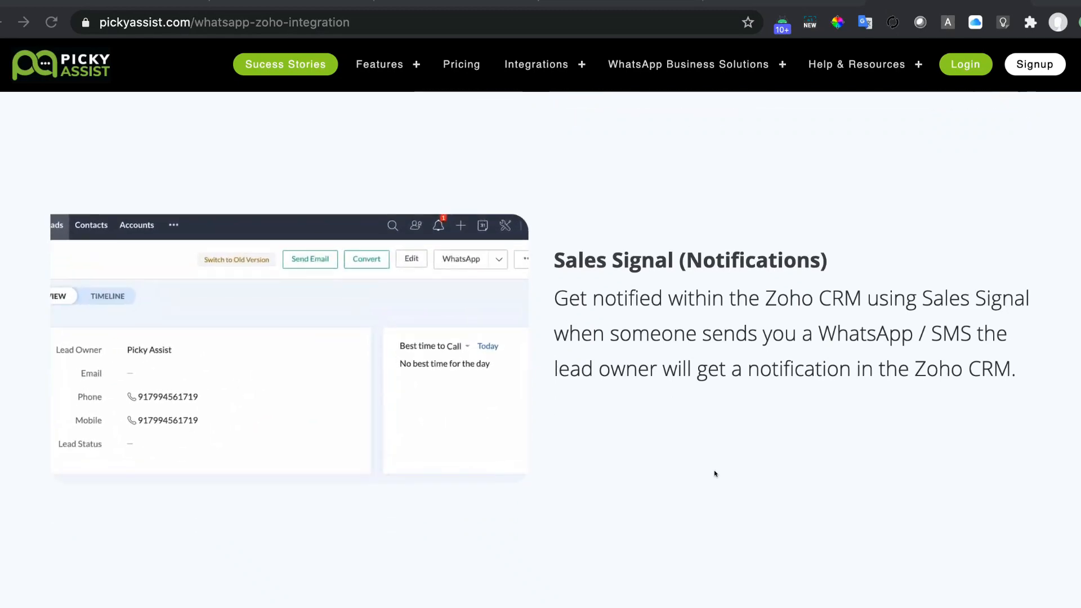
scroll(715, 473, "down", 3)
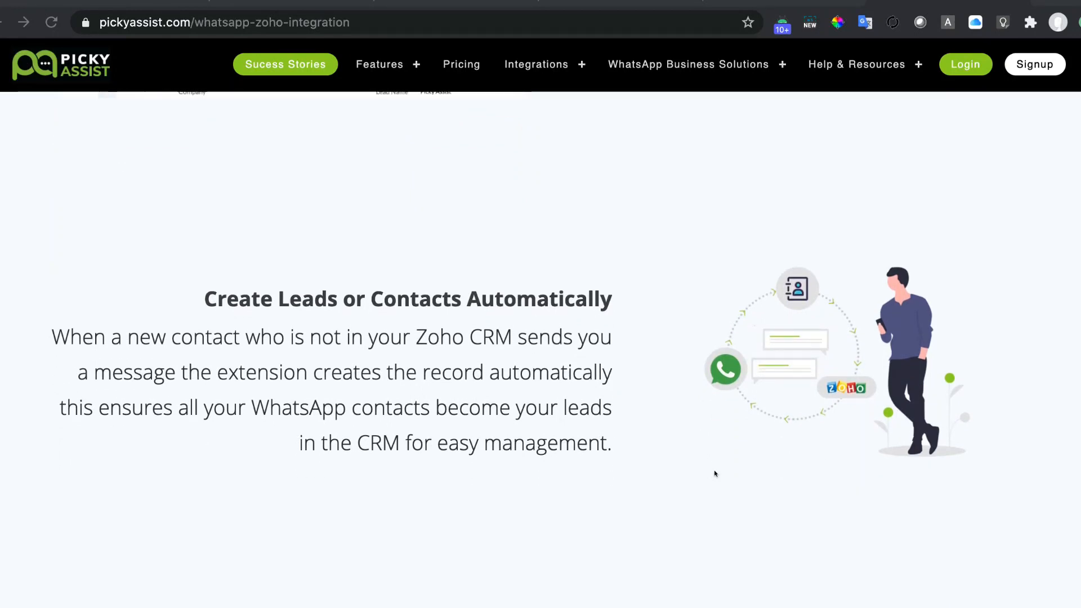
scroll(715, 474, "down", 4)
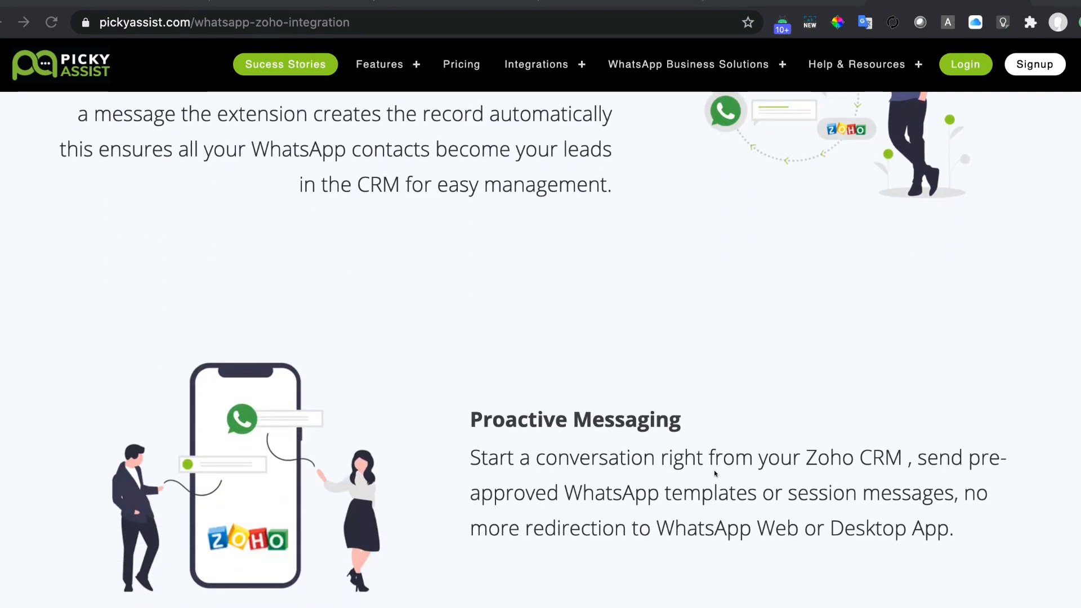
scroll(715, 474, "down", 3)
scroll(715, 474, "down", 4)
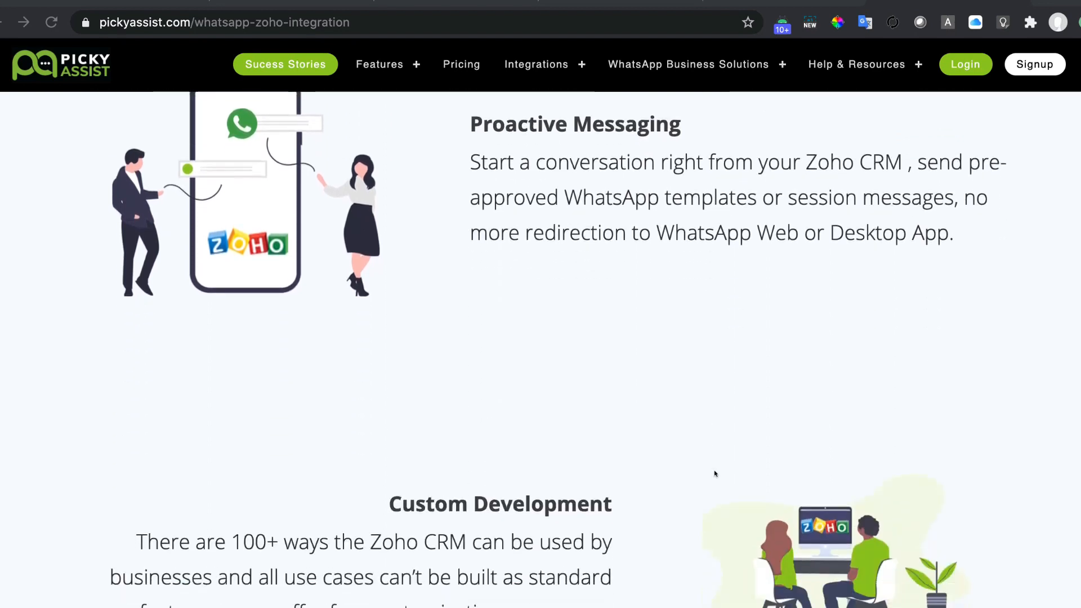
scroll(715, 474, "down", 3)
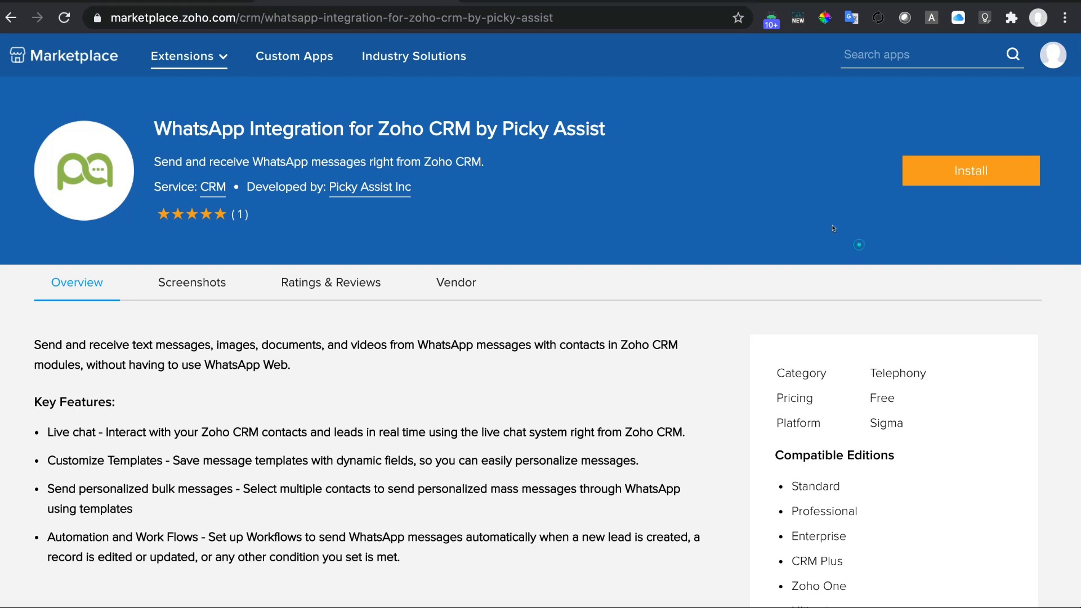
Install the Picky Assist extension from Zoho Marketplace, allowing vendor contact and accepting the terms of service.
left_click(956, 168)
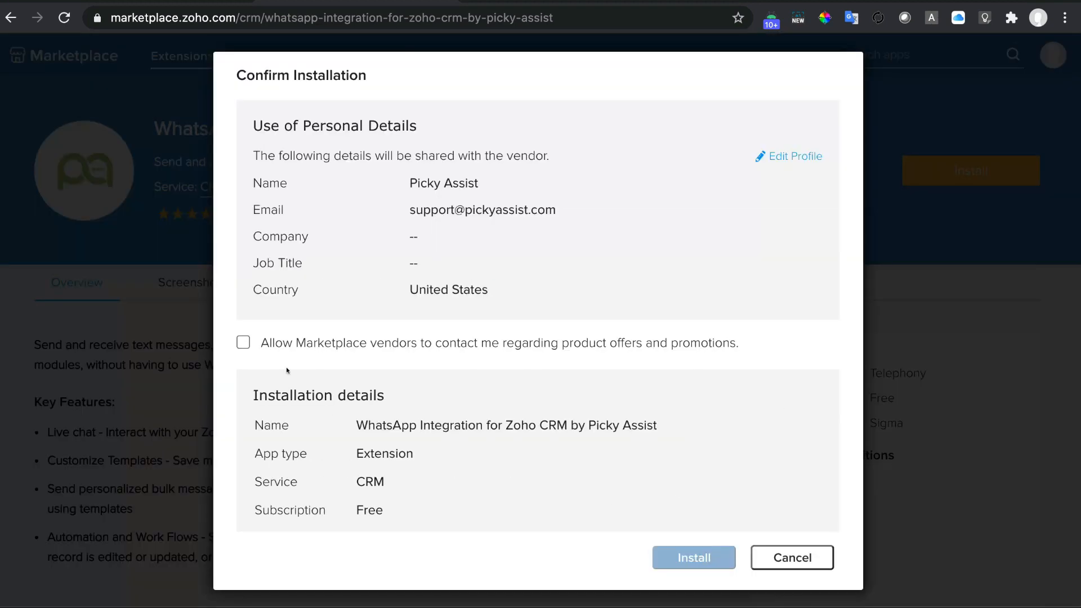
left_click(239, 339)
scroll(349, 428, "down", 1)
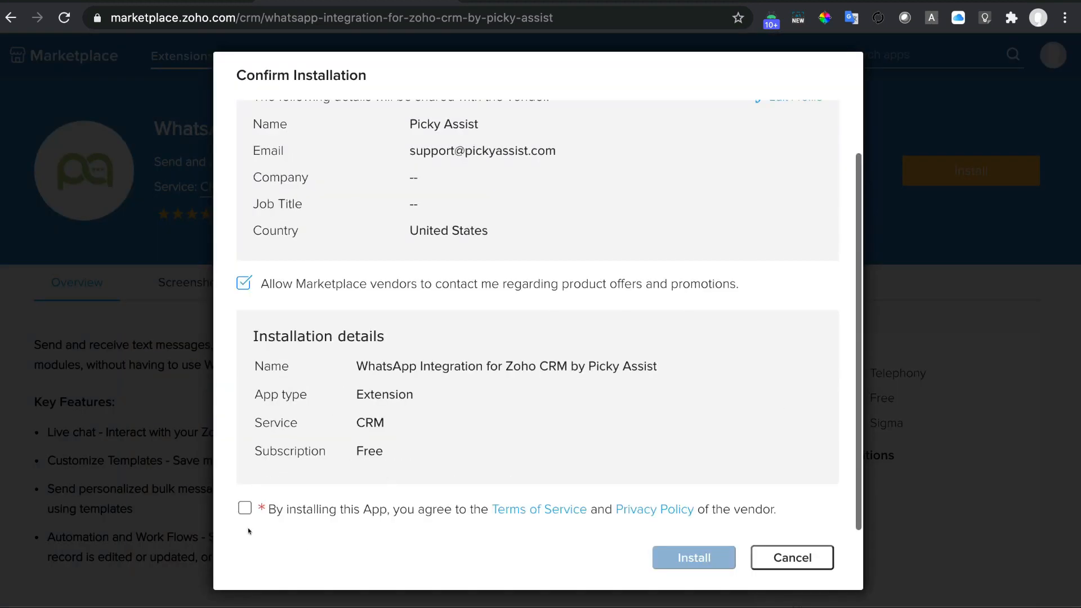
left_click(239, 508)
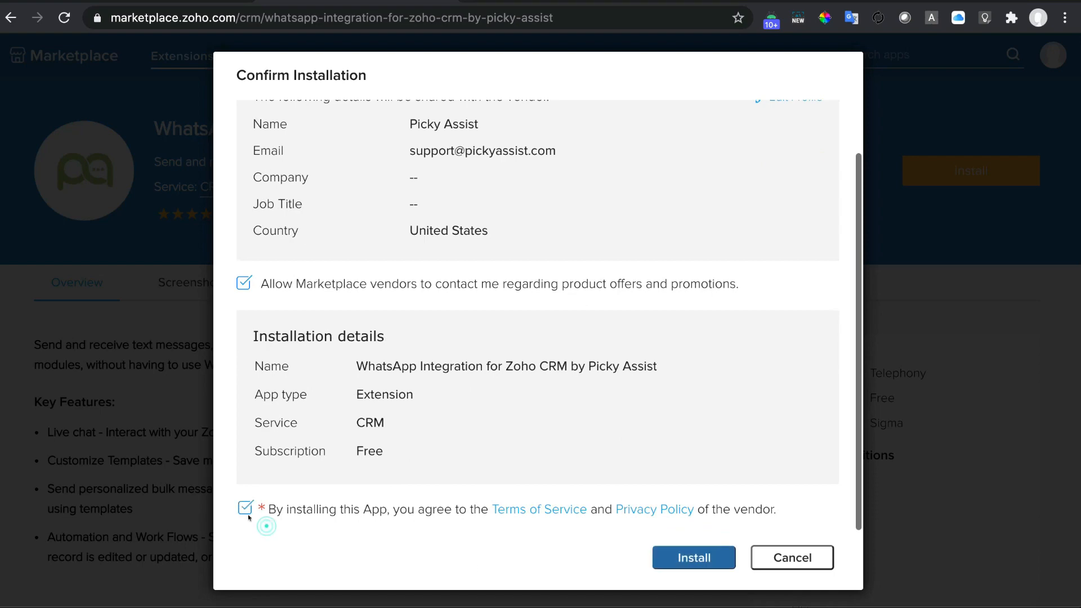
left_click(687, 554)
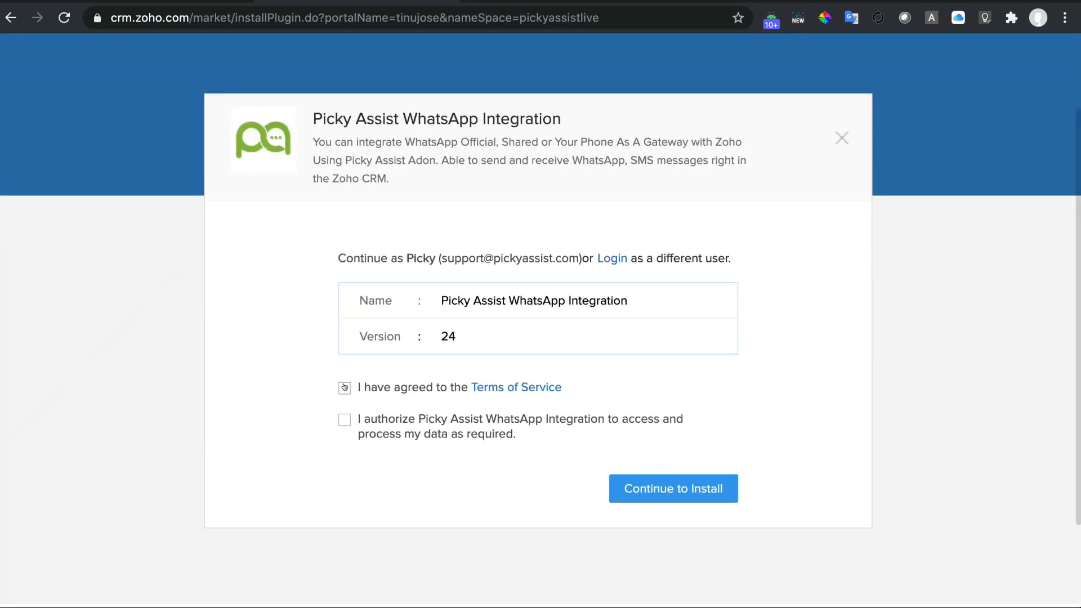
Accept the terms and data-access authorization, then install the extension for all users.
left_click(344, 388)
left_click(344, 420)
left_click(674, 486)
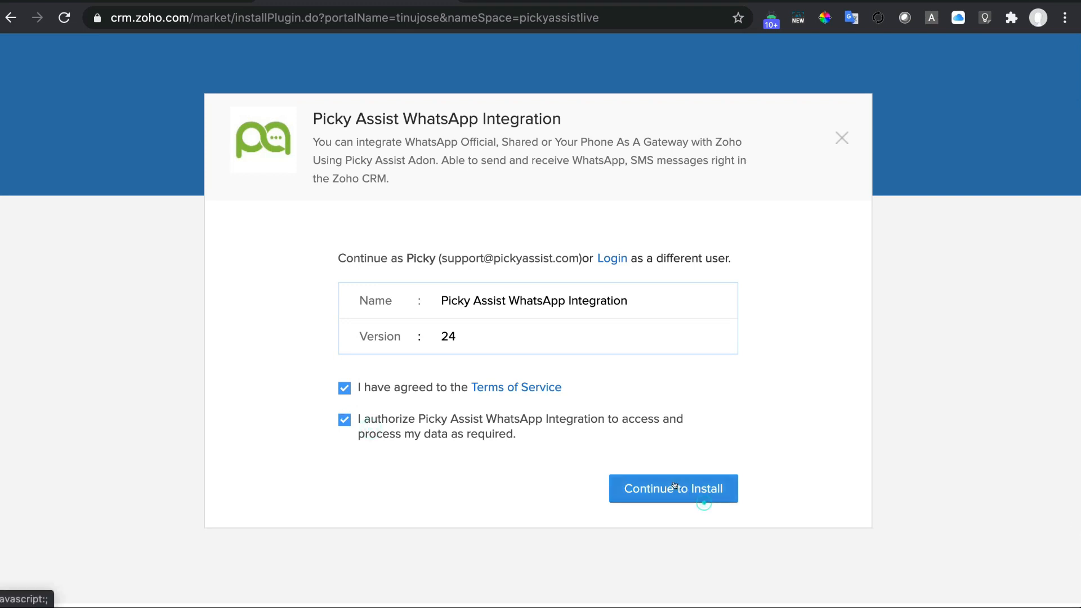
left_click(435, 326)
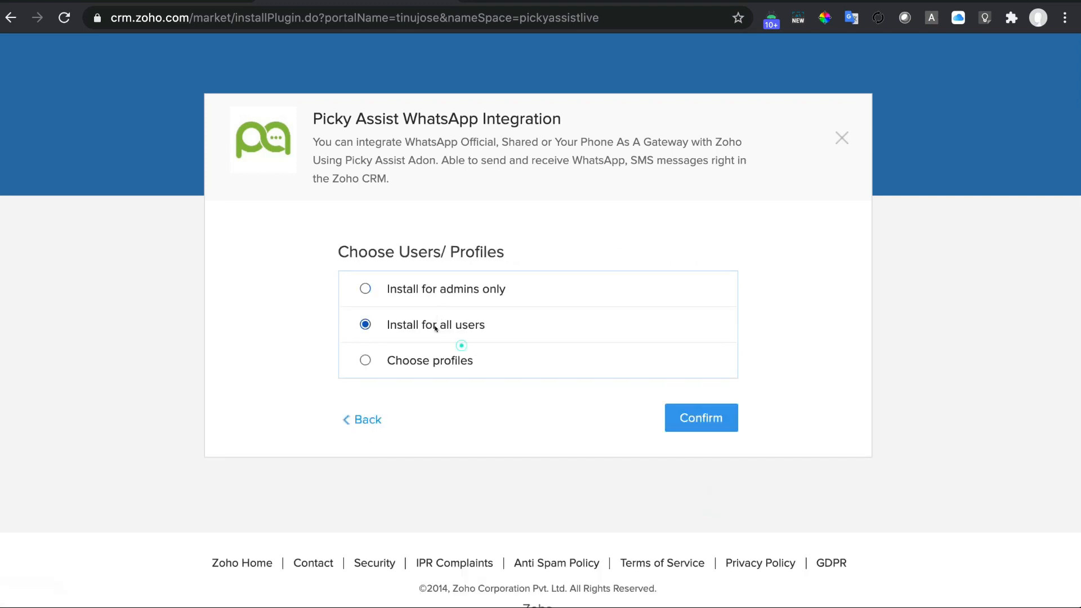
left_click(694, 426)
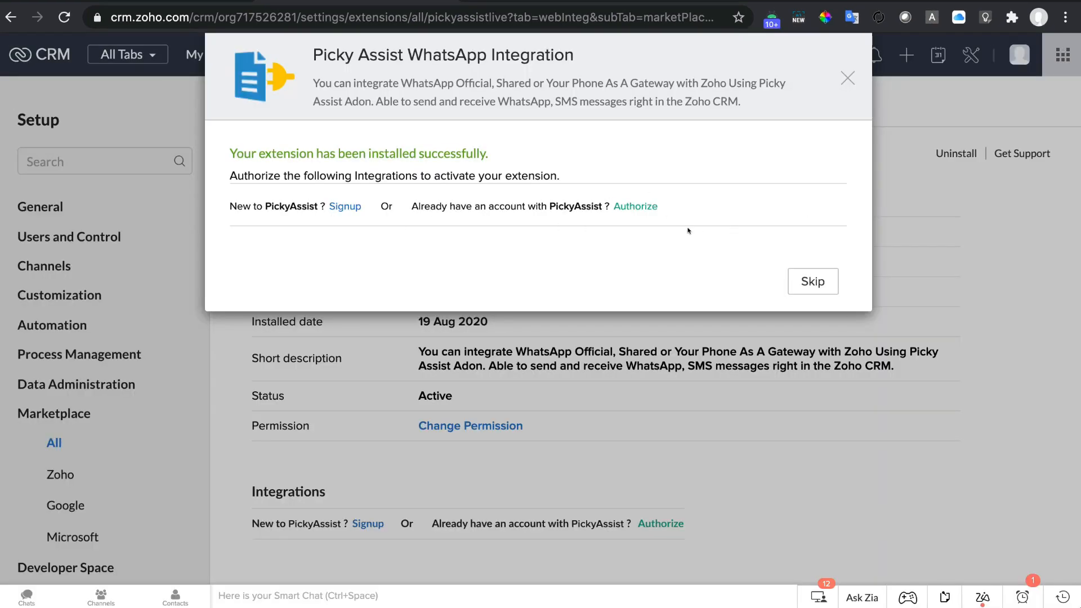
Authorize the extension through the Picky Assist login, add the Zoho CRM project, and finish setup.
left_click(636, 206)
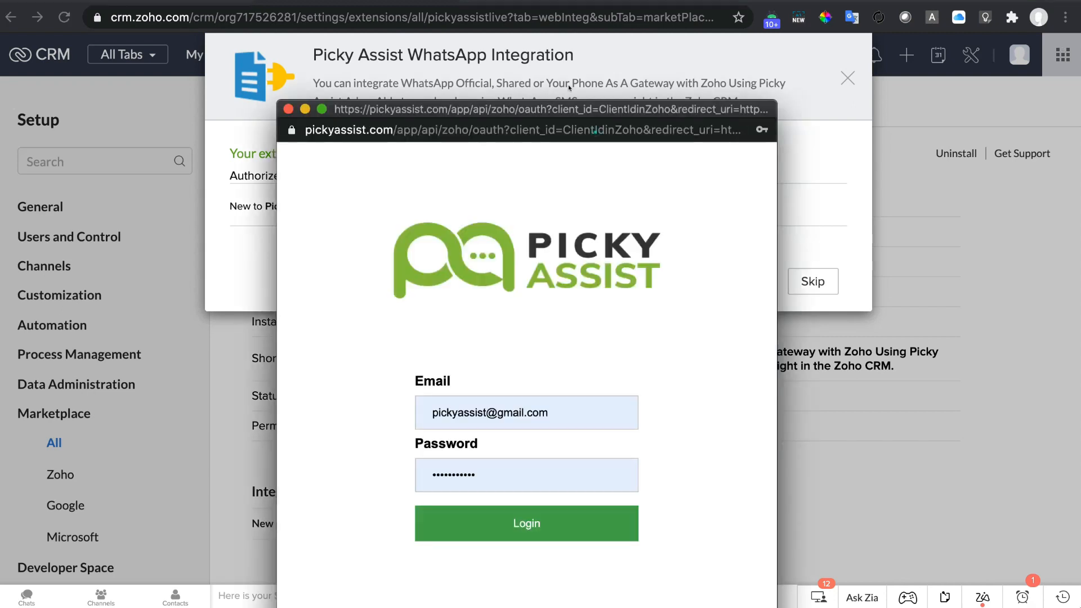
left_click_drag(569, 112, 569, 58)
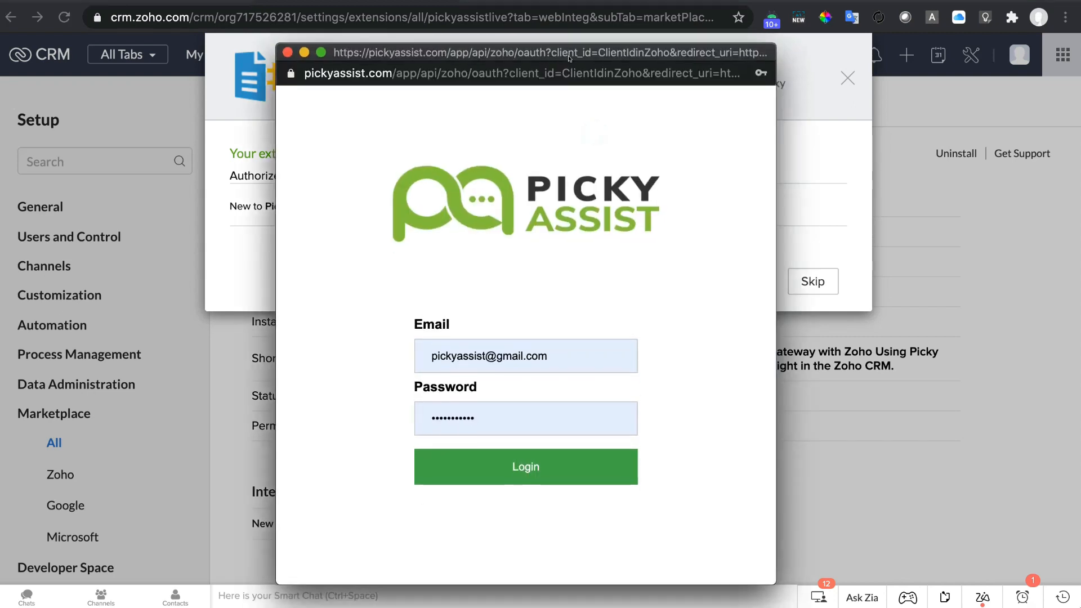
left_click(568, 464)
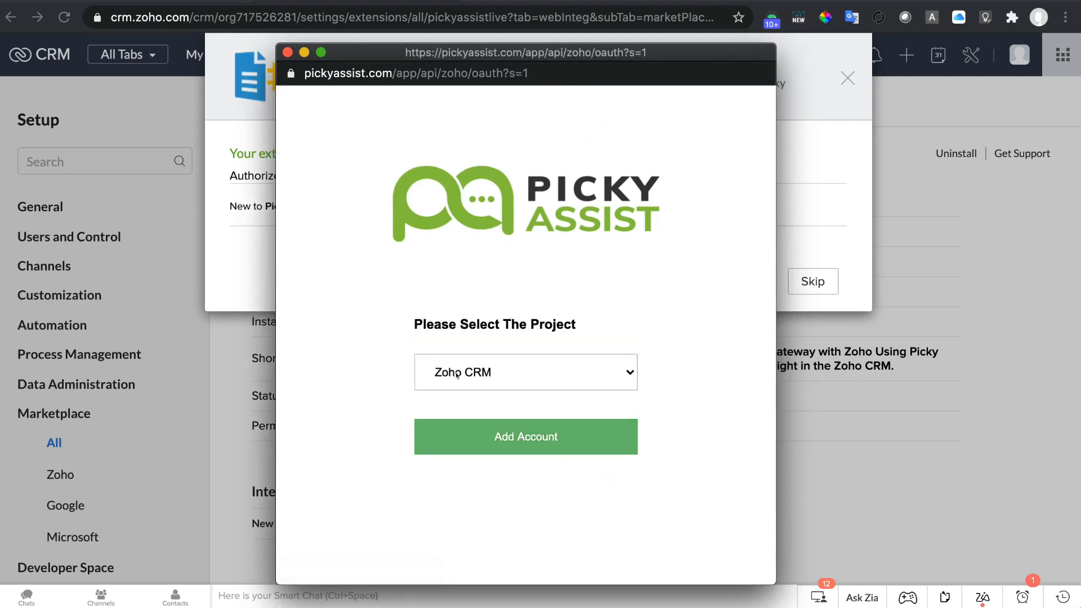
left_click(543, 435)
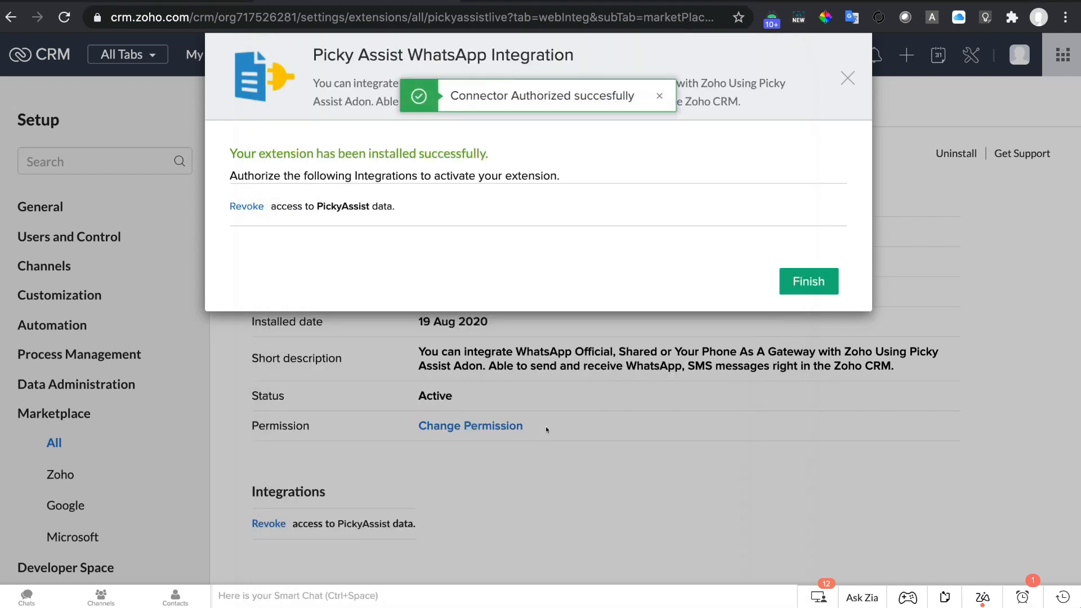
left_click(820, 279)
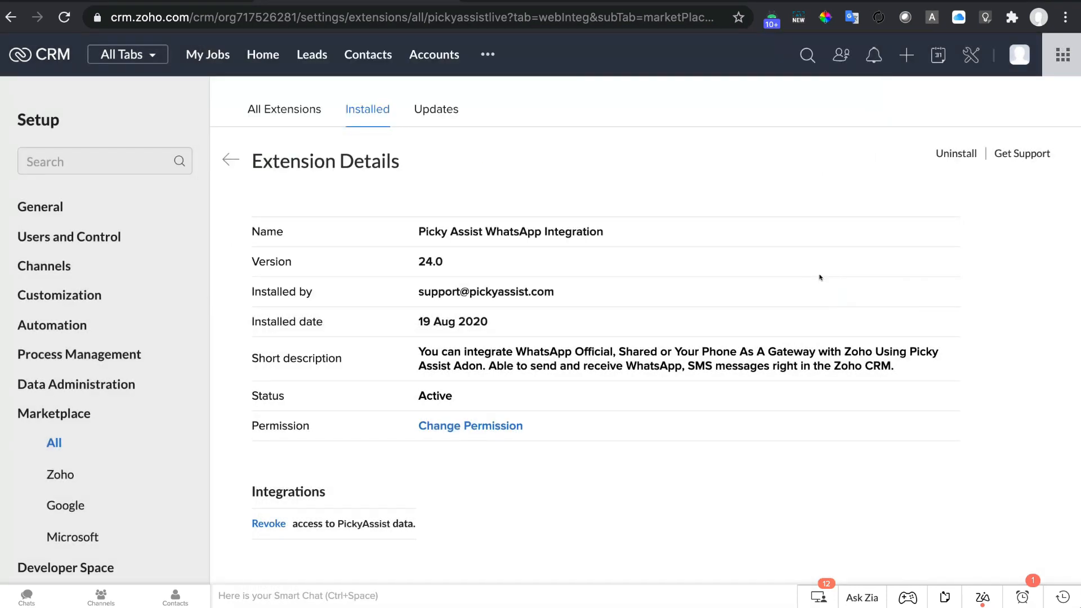
Log in to Picky Assist and show the App settings down to the active Zoho CRM card.
scroll(770, 322, "down", 5)
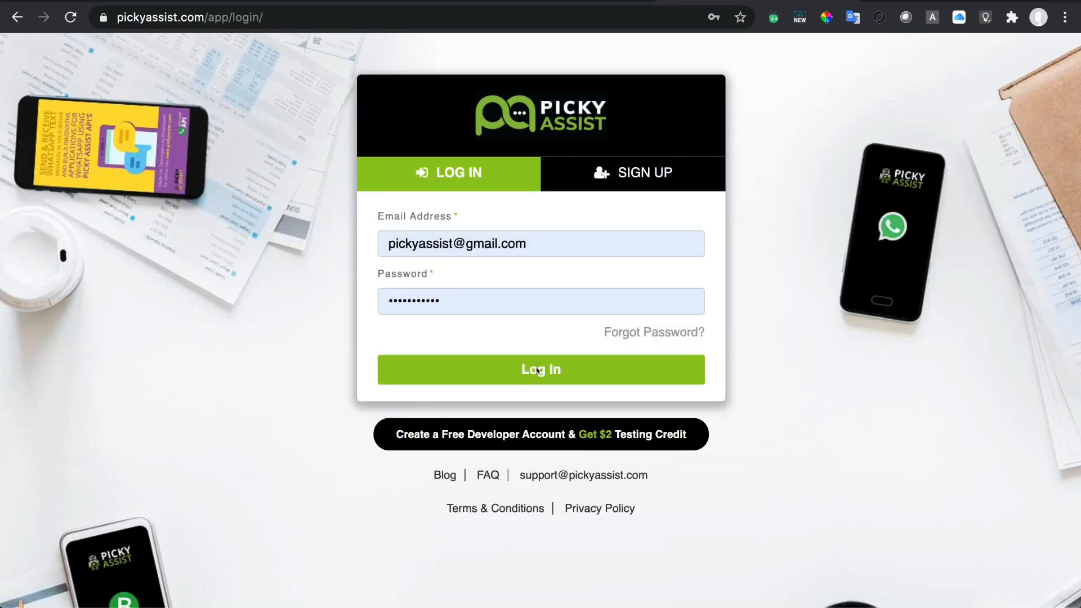
left_click(537, 370)
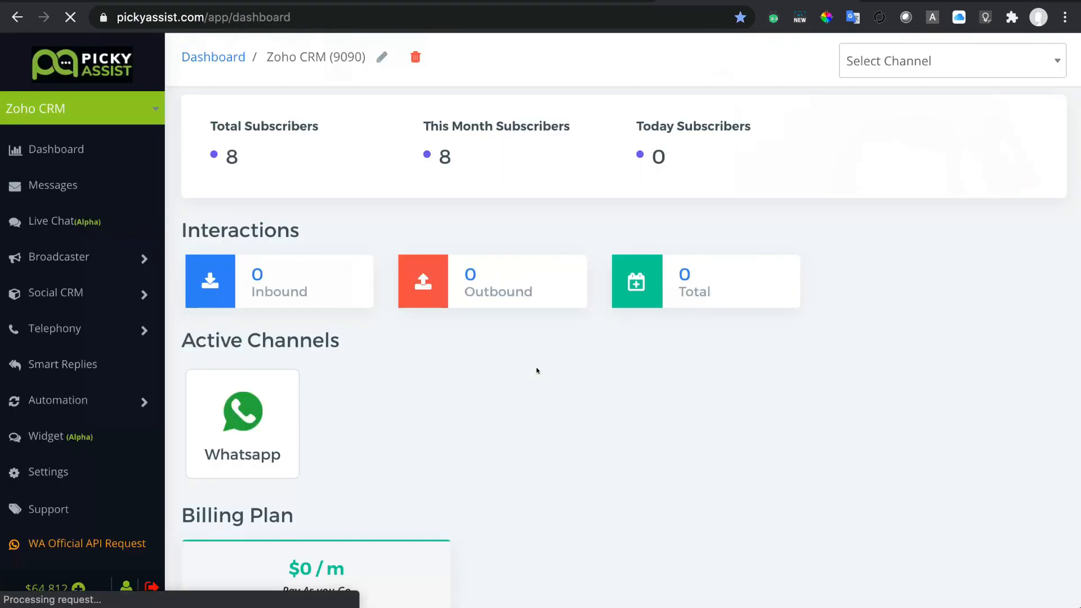
left_click(63, 472)
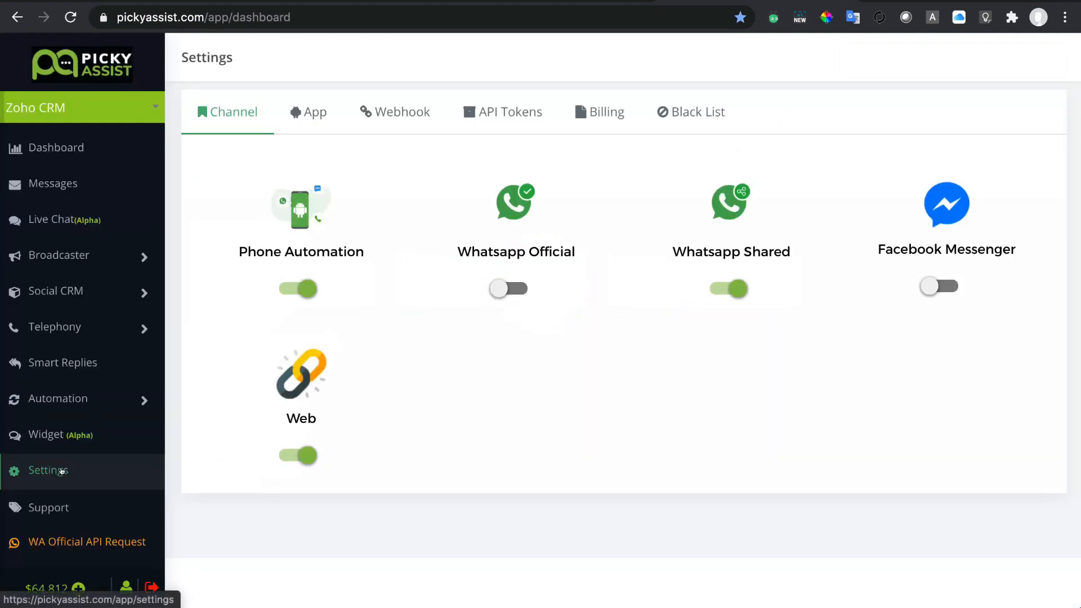
left_click(319, 114)
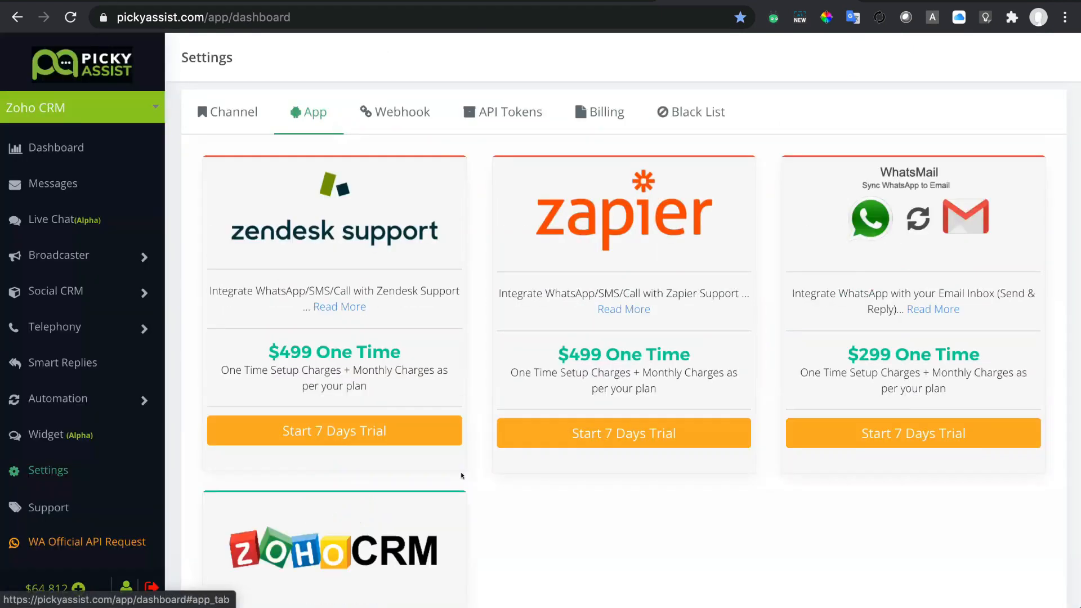
scroll(279, 286, "down", 5)
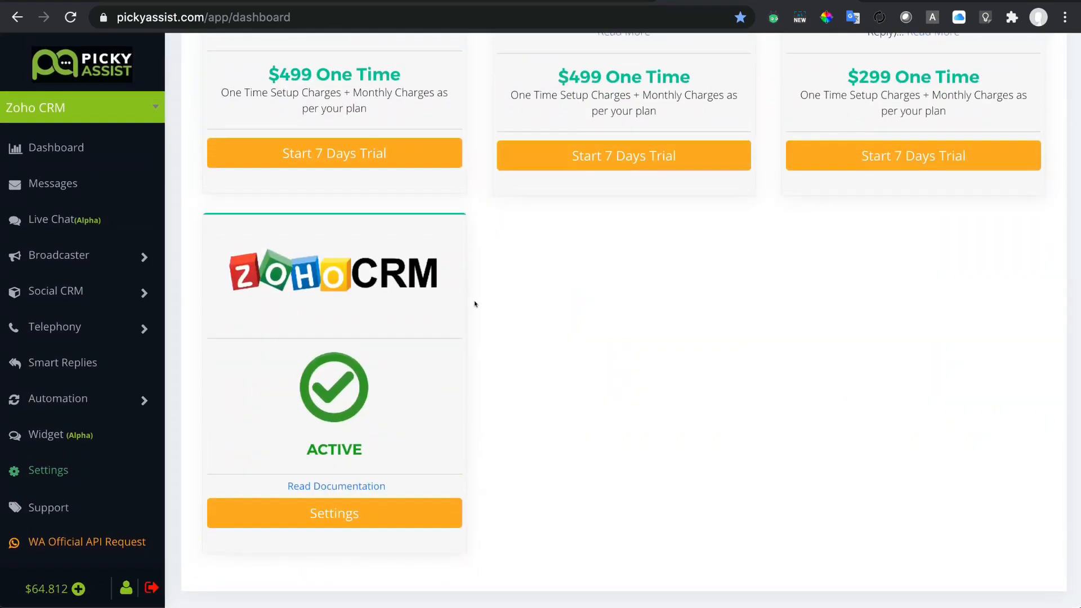
Open the Zoho CRM integration settings and scroll down to the module and field options.
left_click(361, 515)
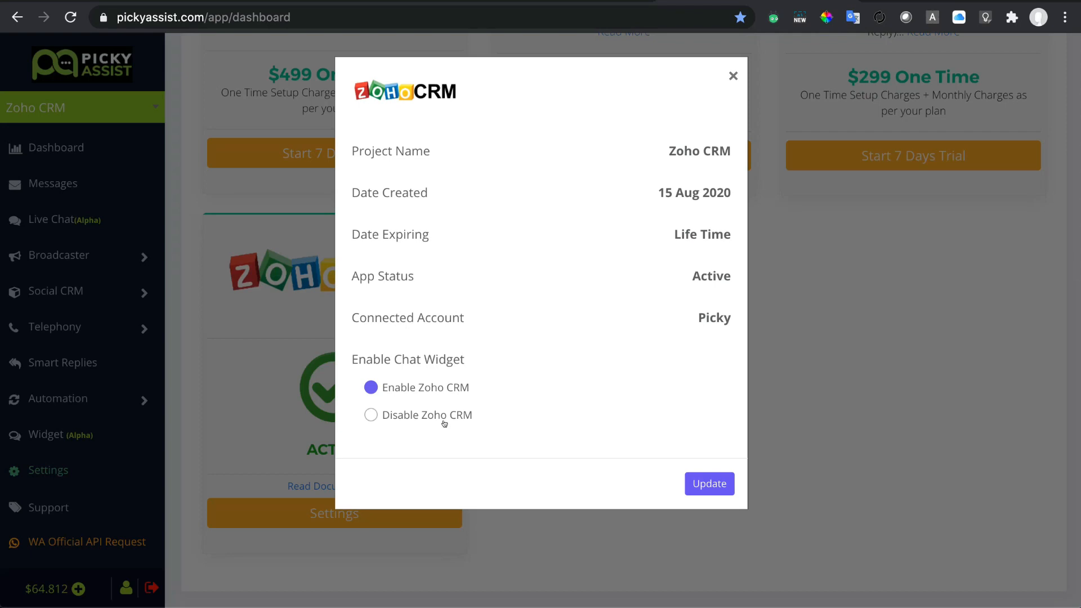
scroll(421, 328, "down", 1)
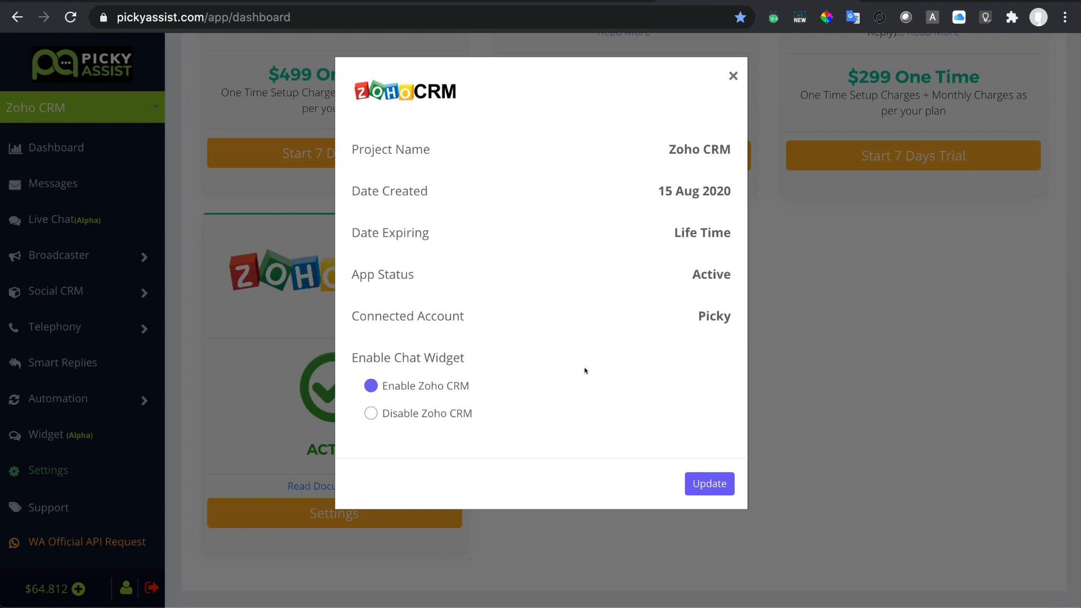
scroll(584, 370, "down", 3)
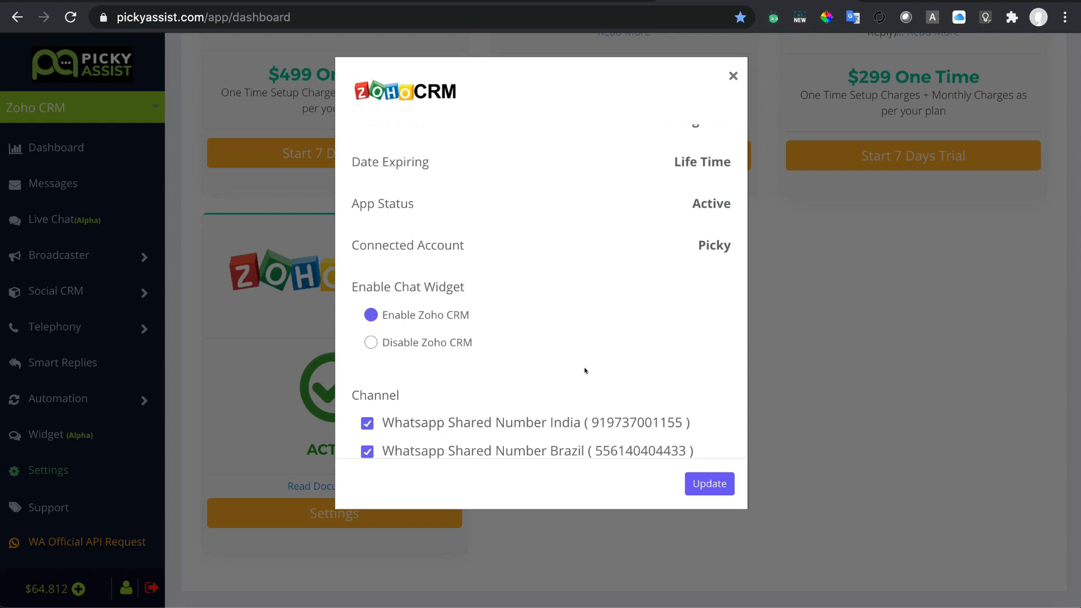
scroll(448, 354, "down", 1)
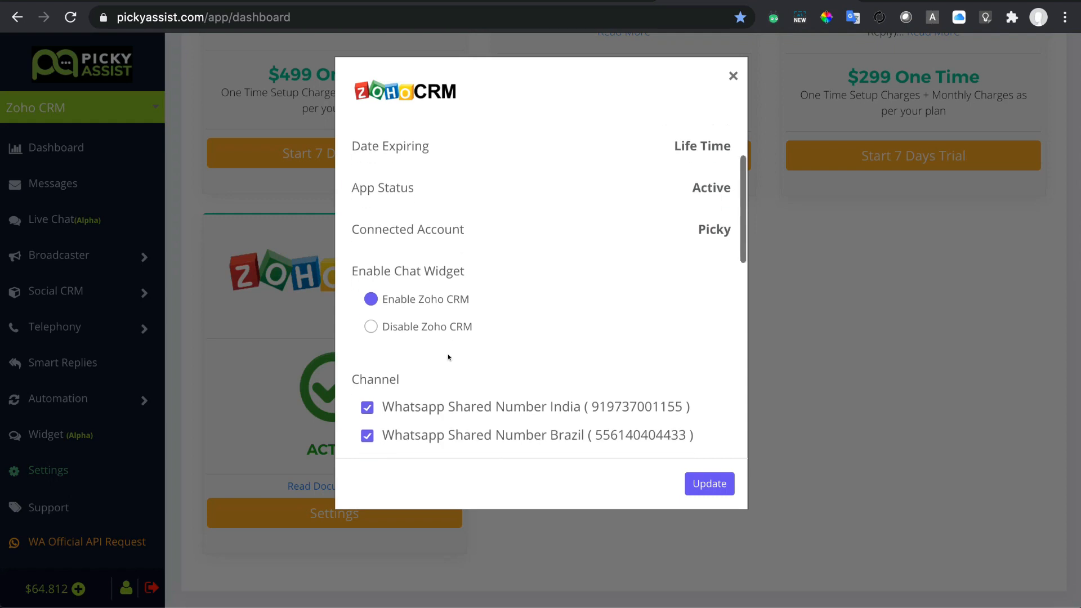
scroll(447, 353, "down", 3)
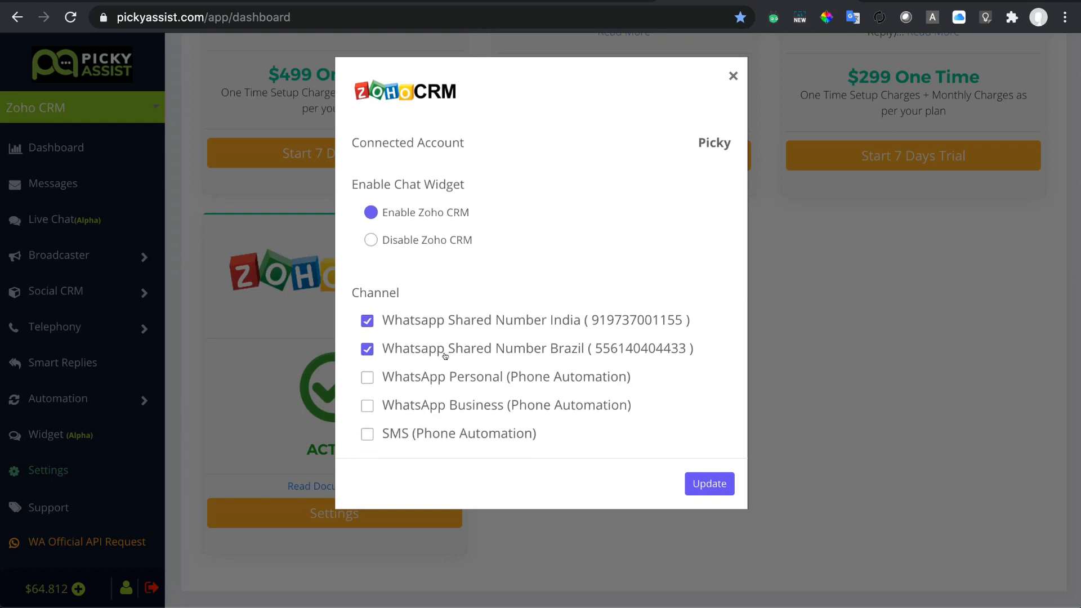
scroll(444, 356, "down", 1)
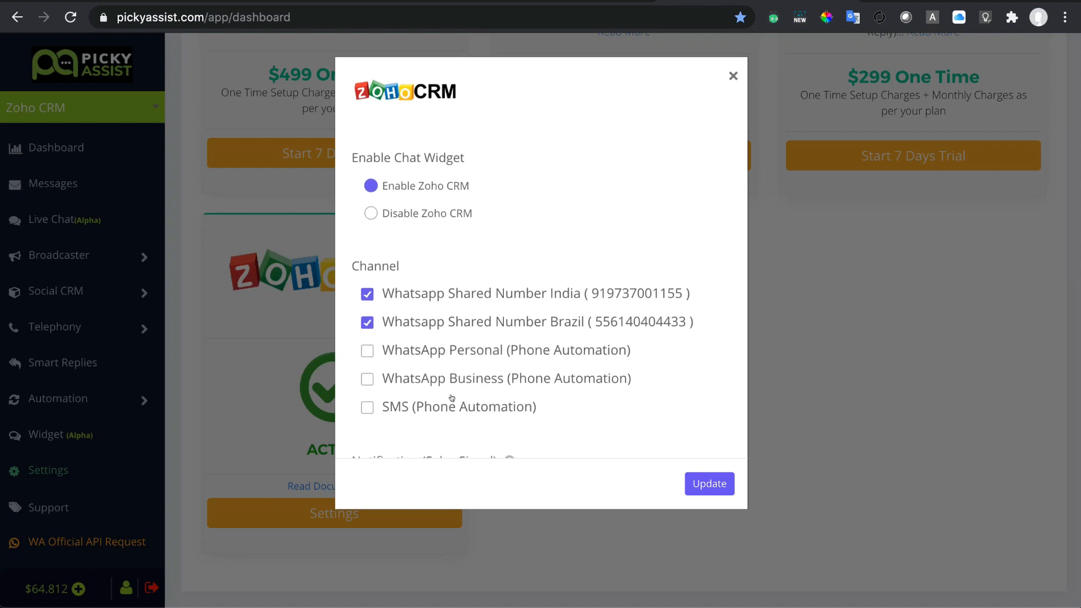
scroll(451, 398, "down", 2)
scroll(452, 398, "down", 3)
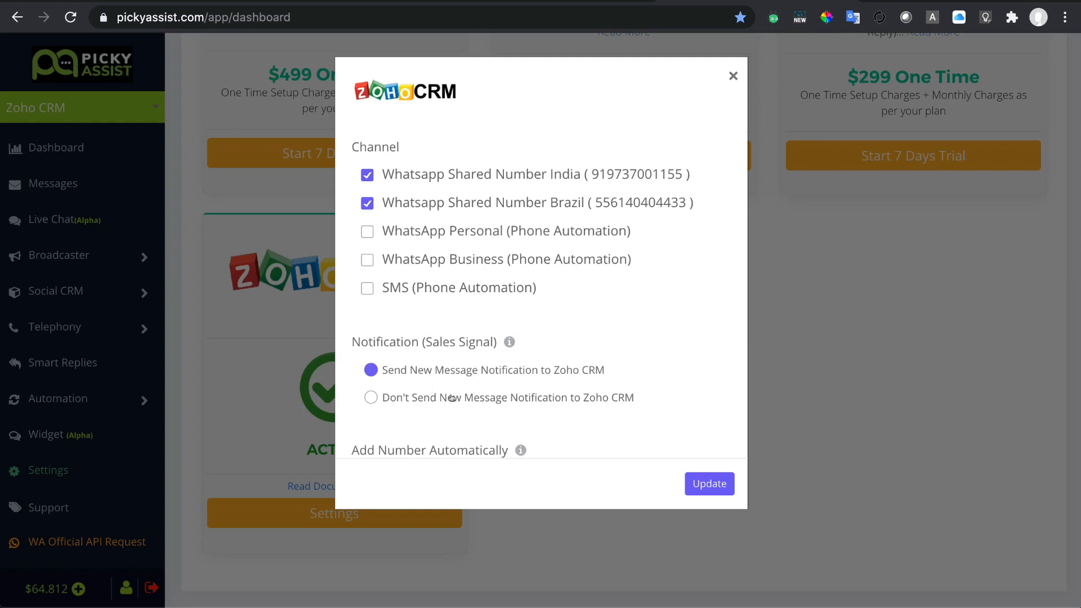
scroll(451, 397, "down", 2)
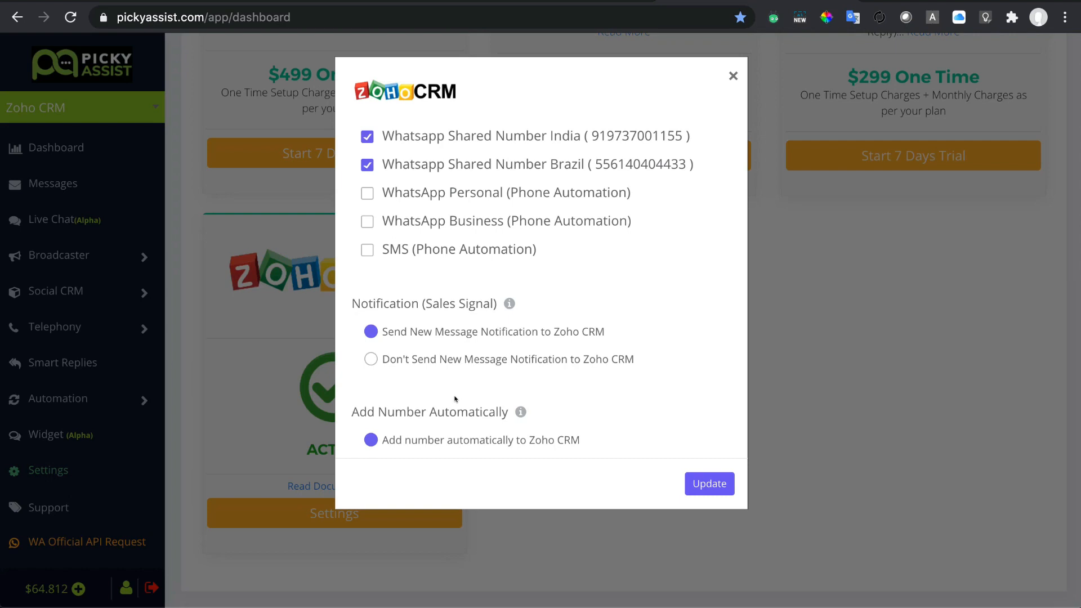
scroll(455, 399, "down", 3)
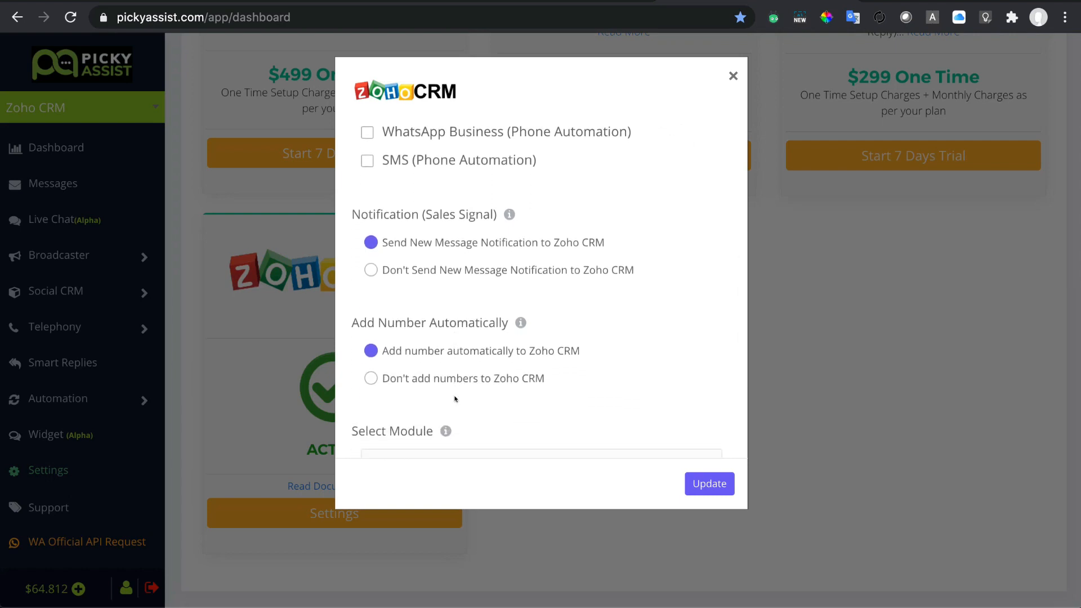
scroll(454, 399, "down", 1)
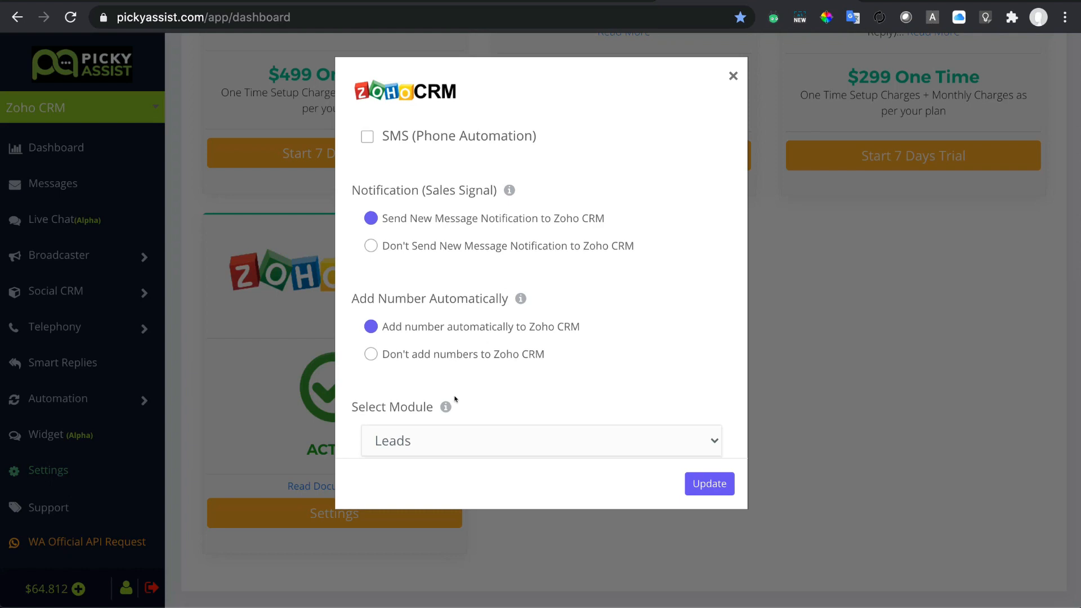
scroll(455, 399, "down", 3)
scroll(455, 399, "down", 1)
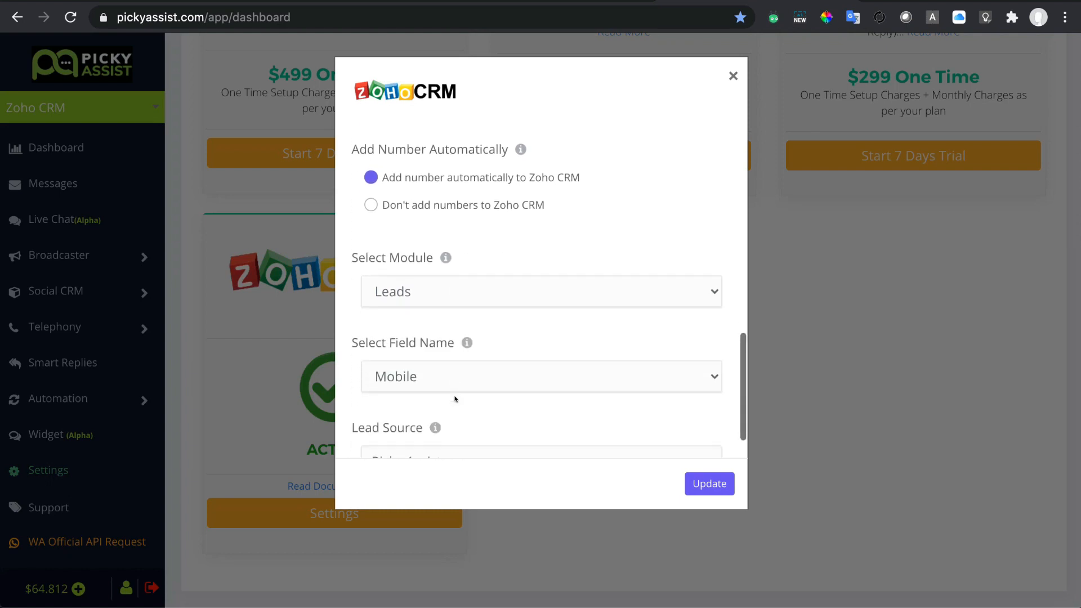
scroll(455, 399, "down", 1)
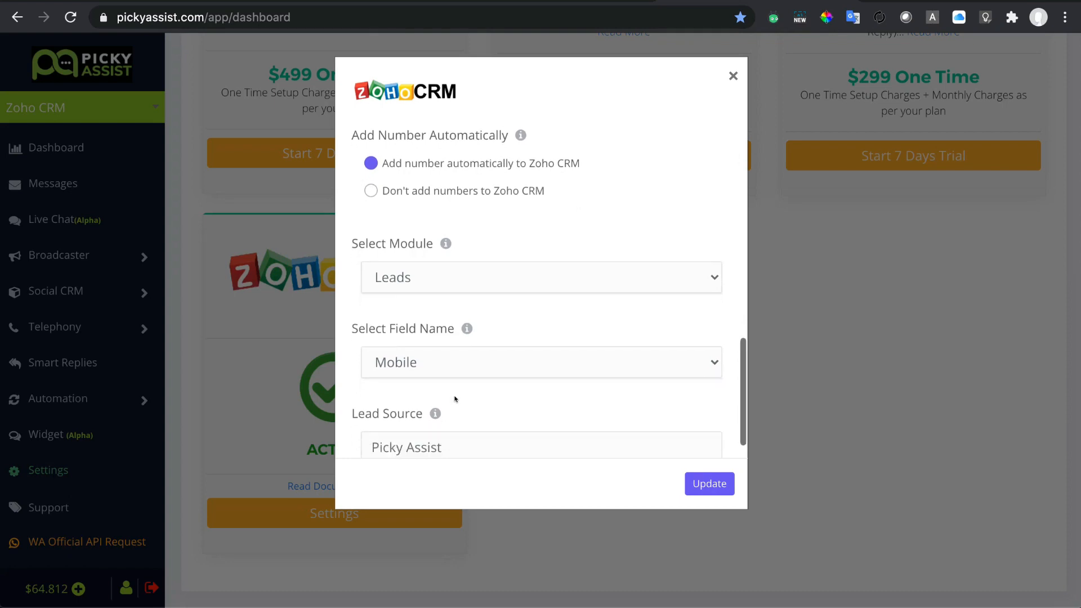
Keep the Leads module and Mobile field, check lead source Picky Assist, and save with Update.
left_click(524, 280)
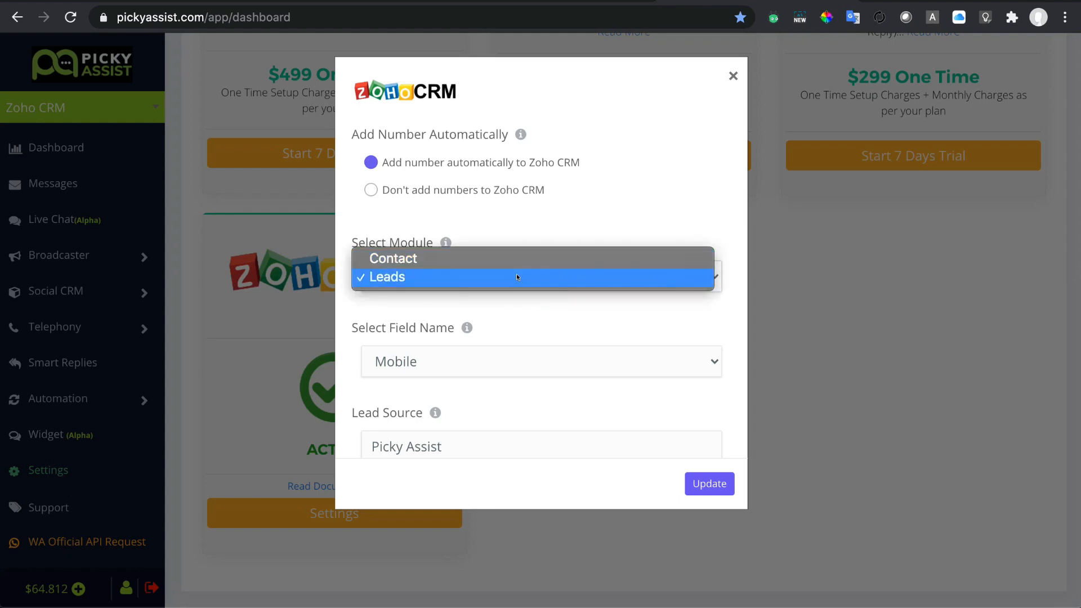
left_click(564, 331)
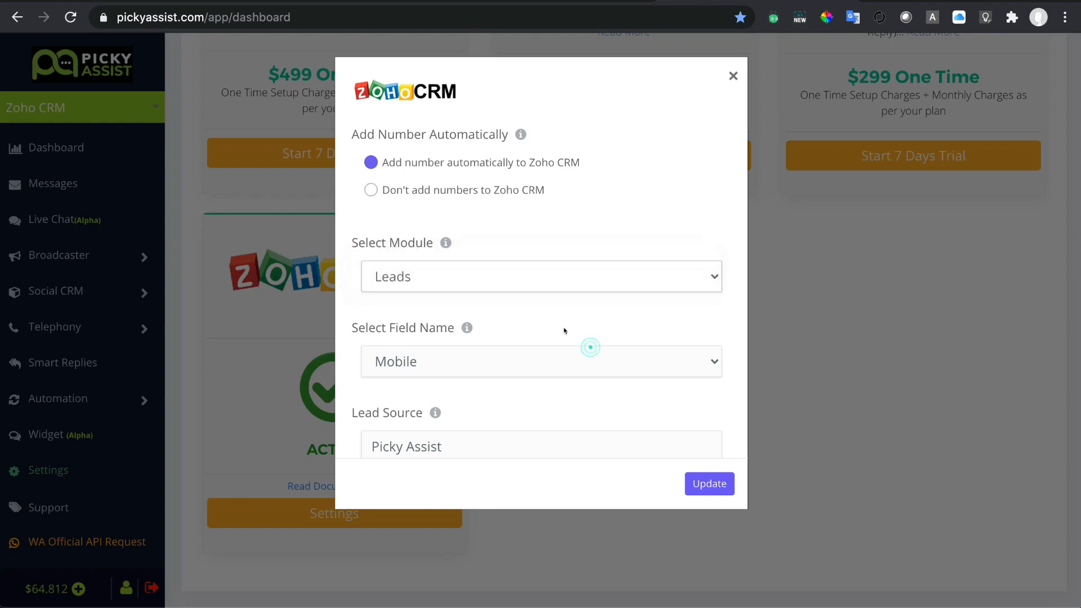
scroll(565, 330, "down", 1)
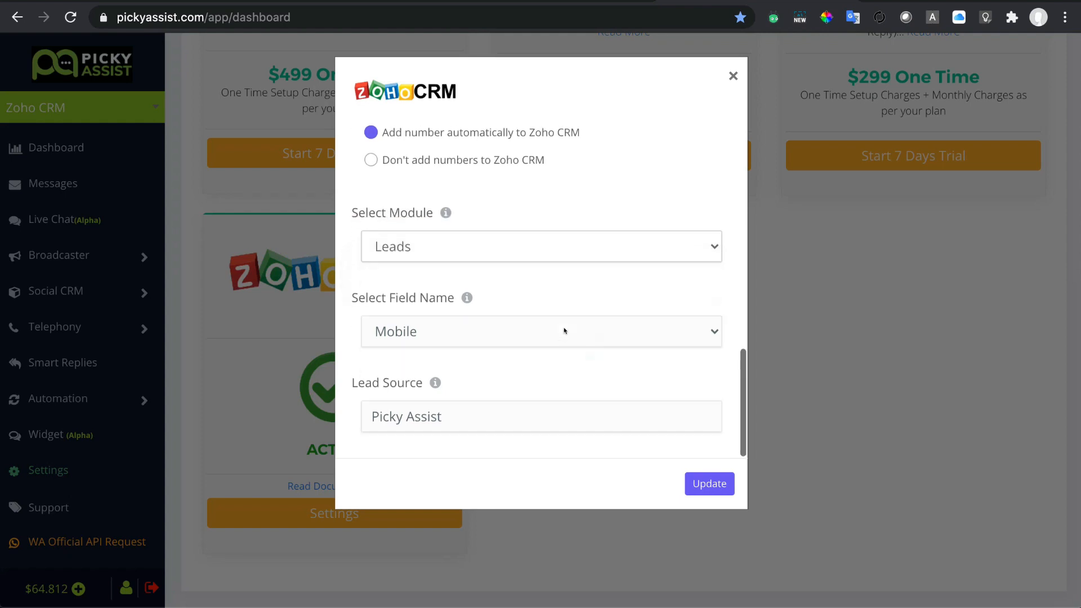
left_click(533, 335)
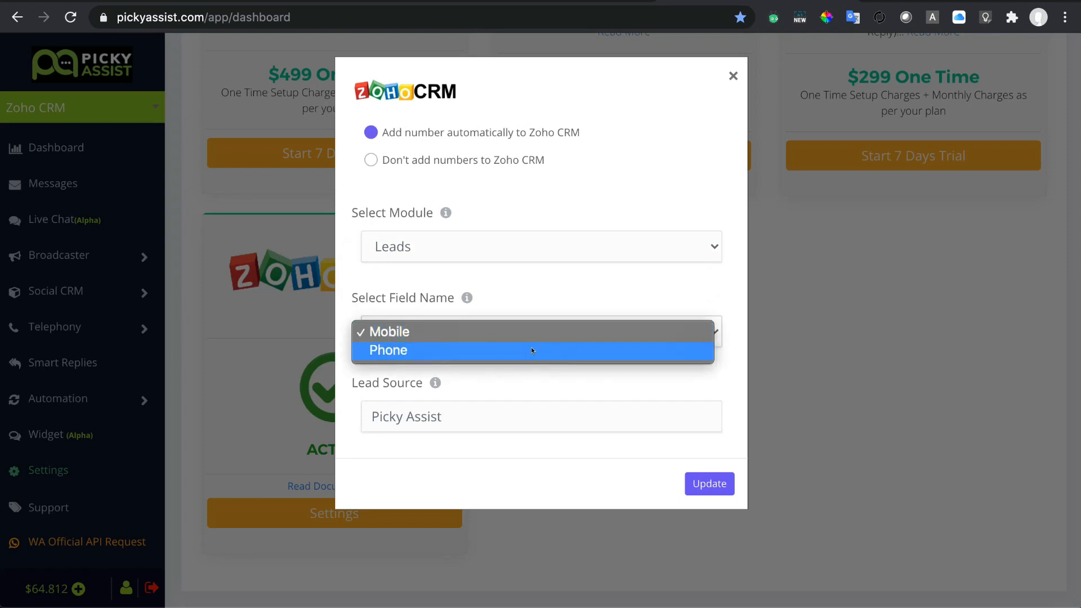
left_click(573, 302)
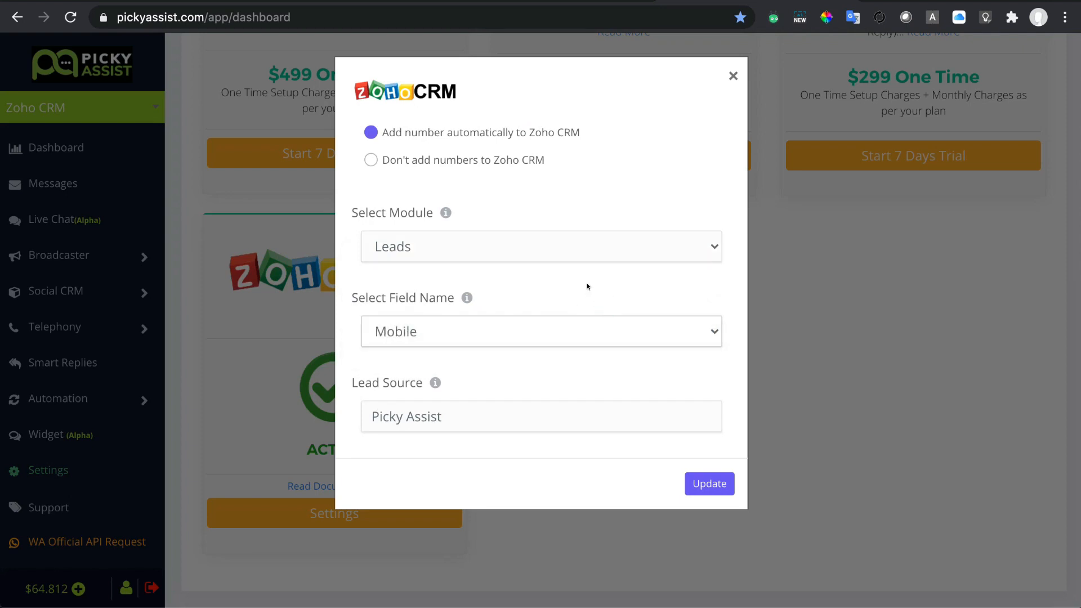
scroll(549, 381, "down", 2)
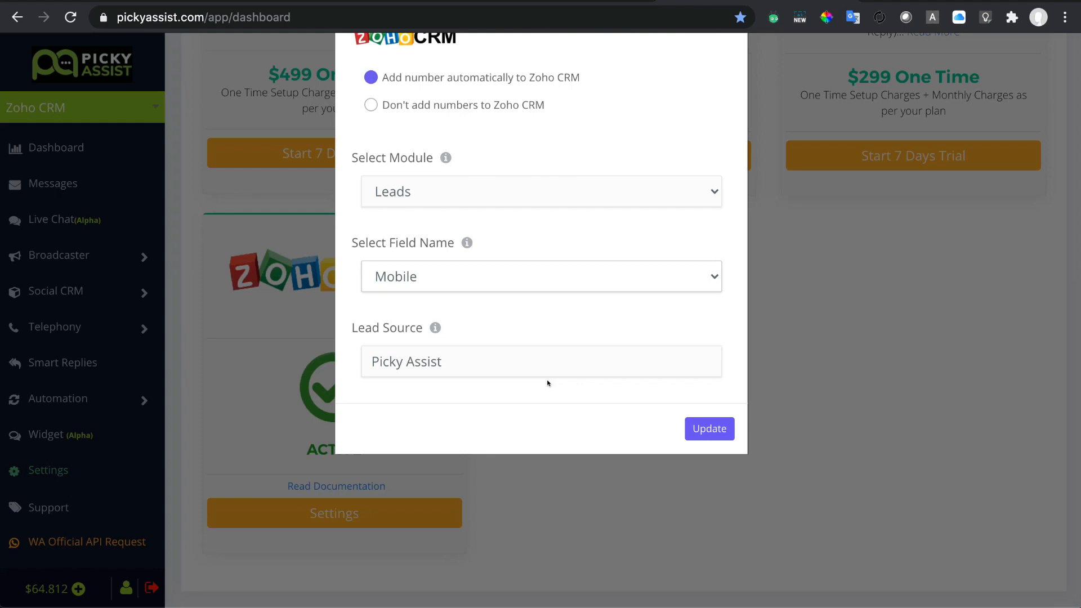
scroll(547, 383, "down", 1)
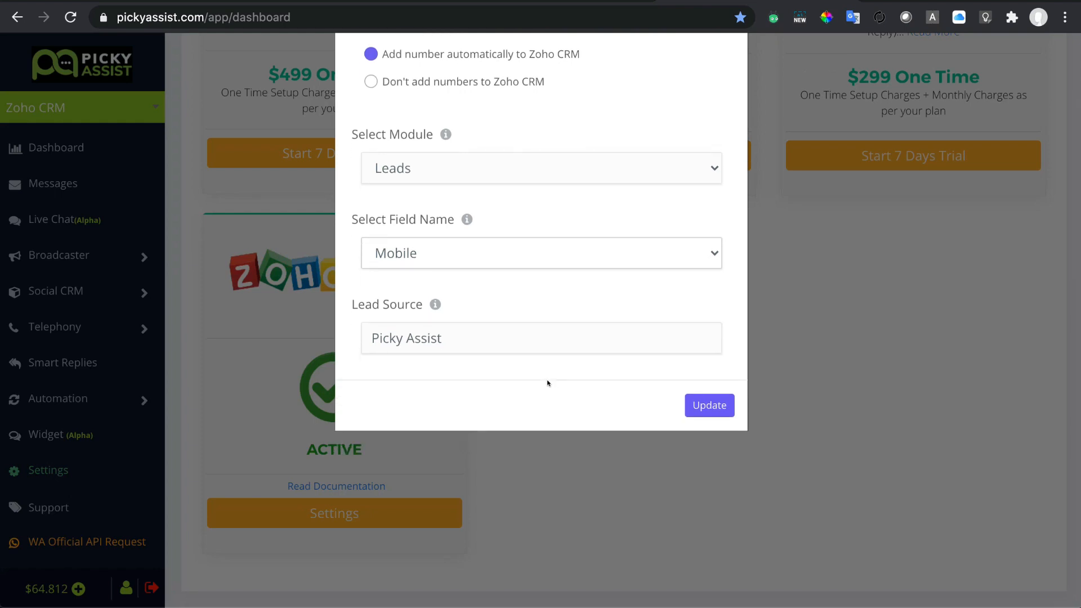
left_click(486, 341)
scroll(487, 344, "down", 2)
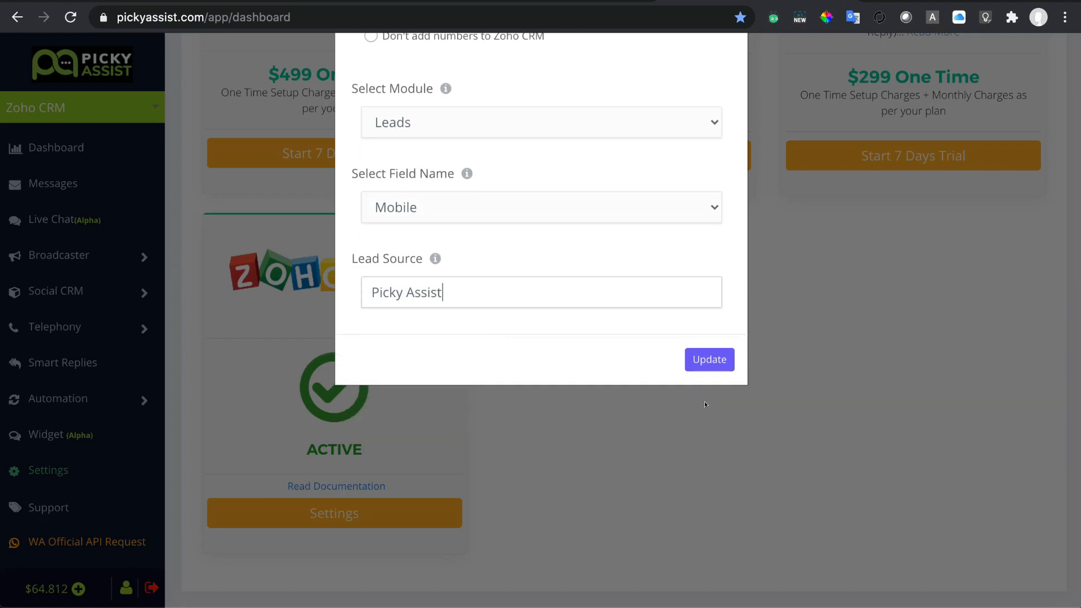
left_click(701, 348)
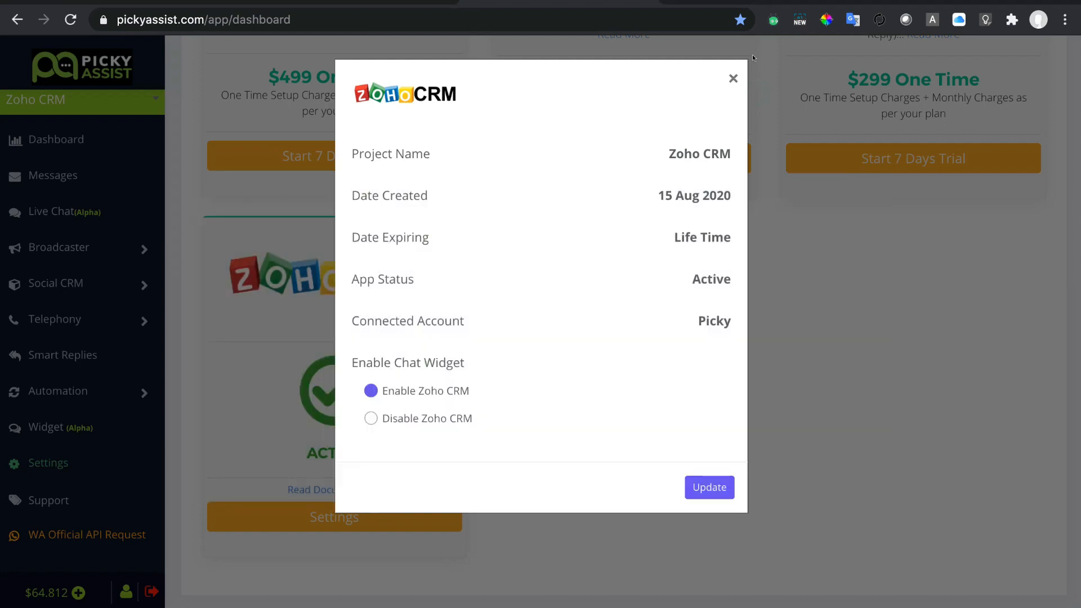
Close the integration settings and turn on the Whatsapp Shared channel in account settings.
left_click(732, 78)
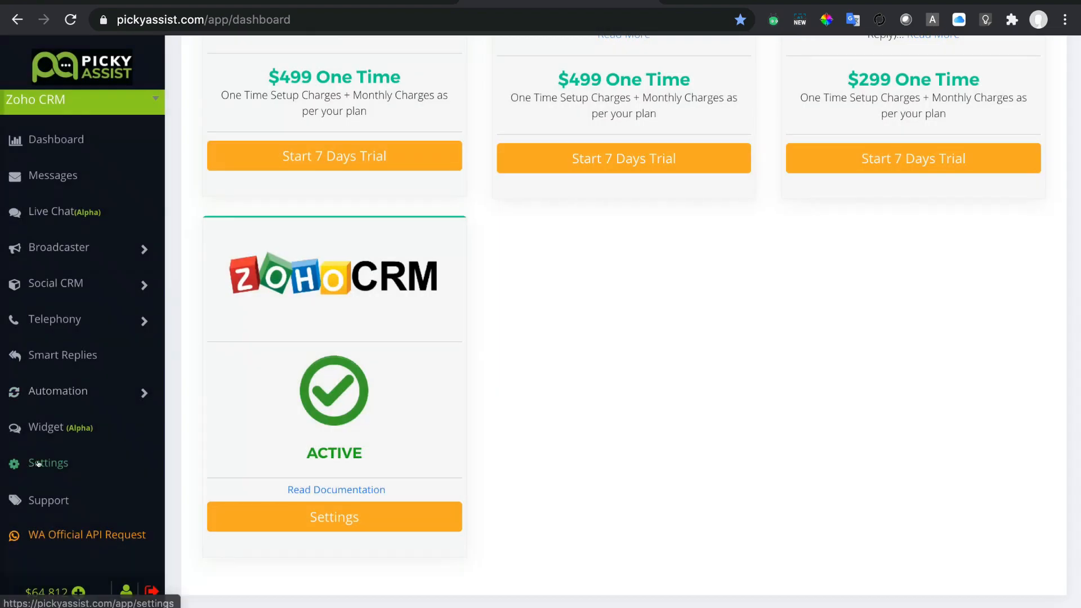
left_click(37, 463)
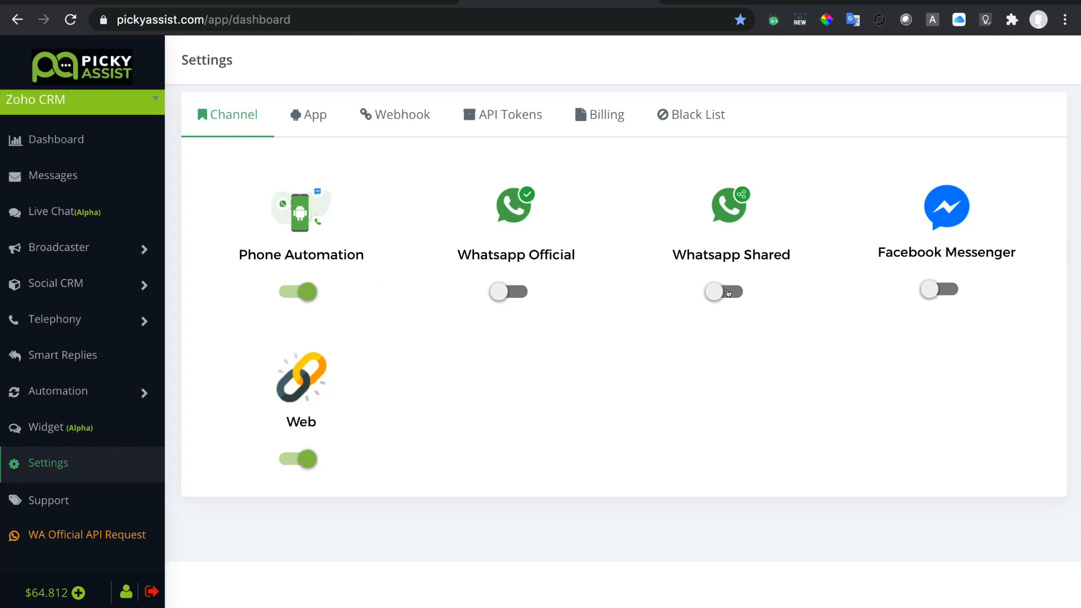
left_click(729, 293)
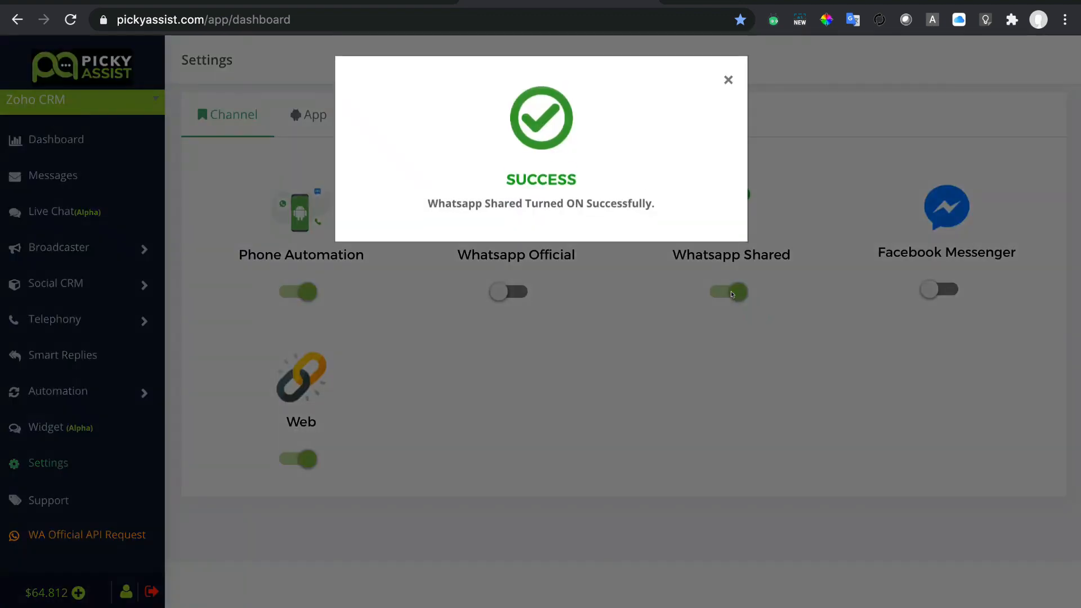
left_click(728, 83)
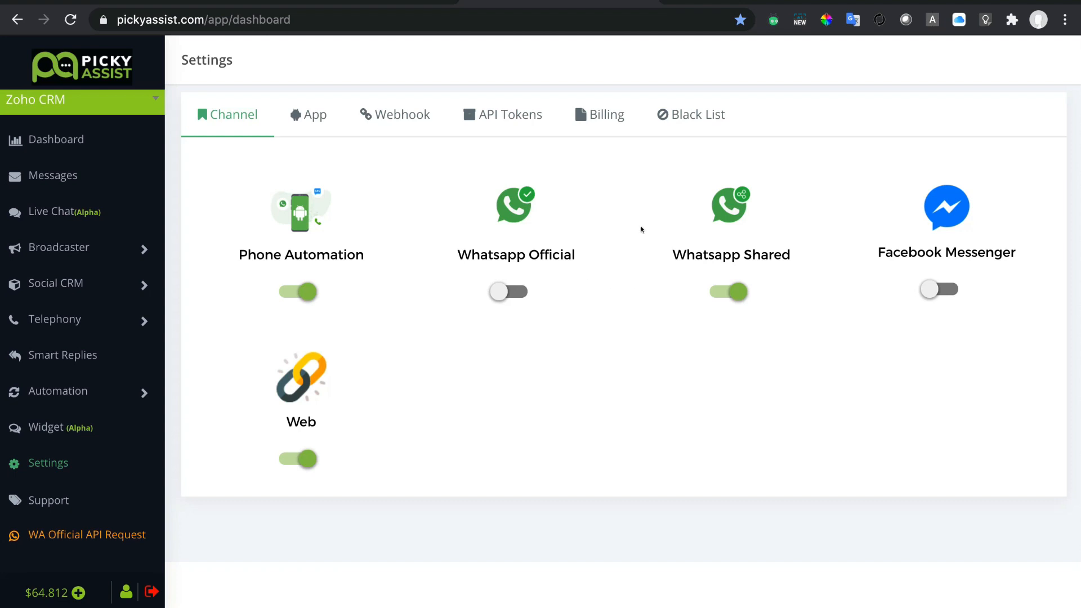
Copy the India shared number's keyword from the channel details and switch to WhatsApp Web.
left_click(728, 215)
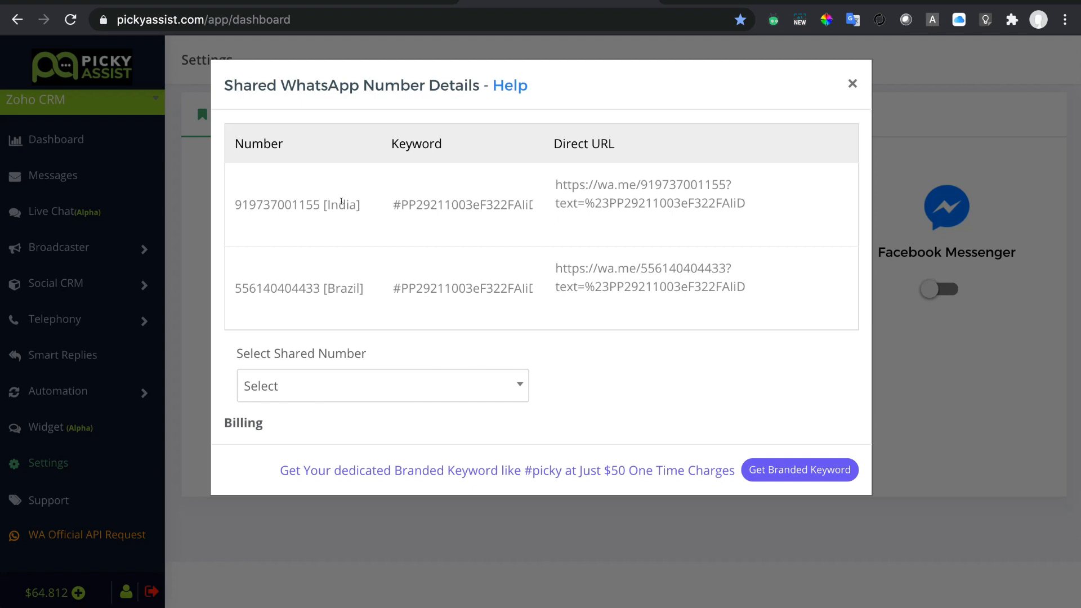
left_click(428, 206)
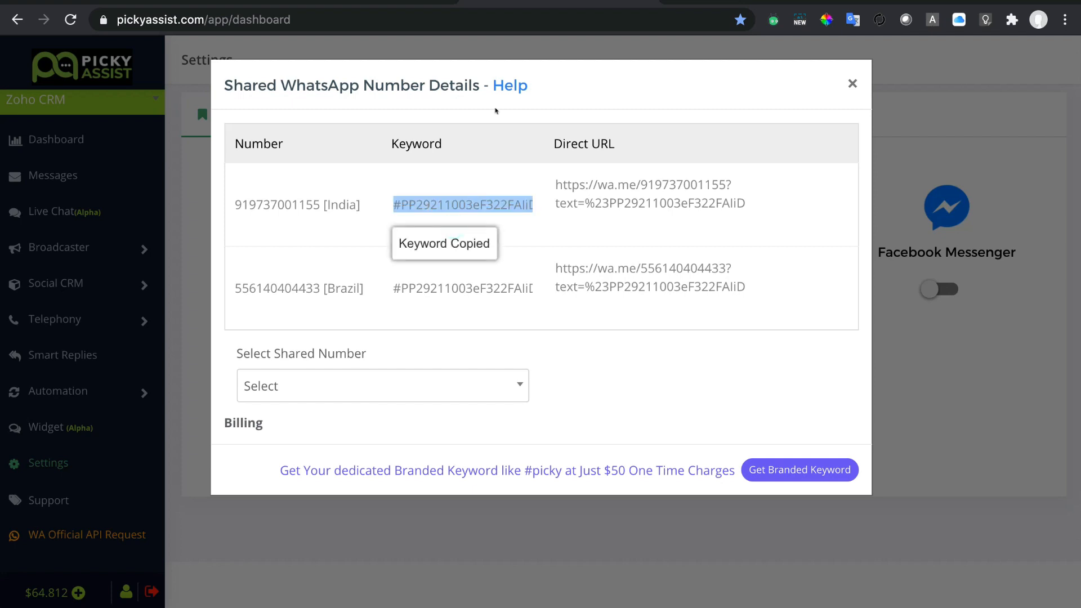
left_click(341, 4)
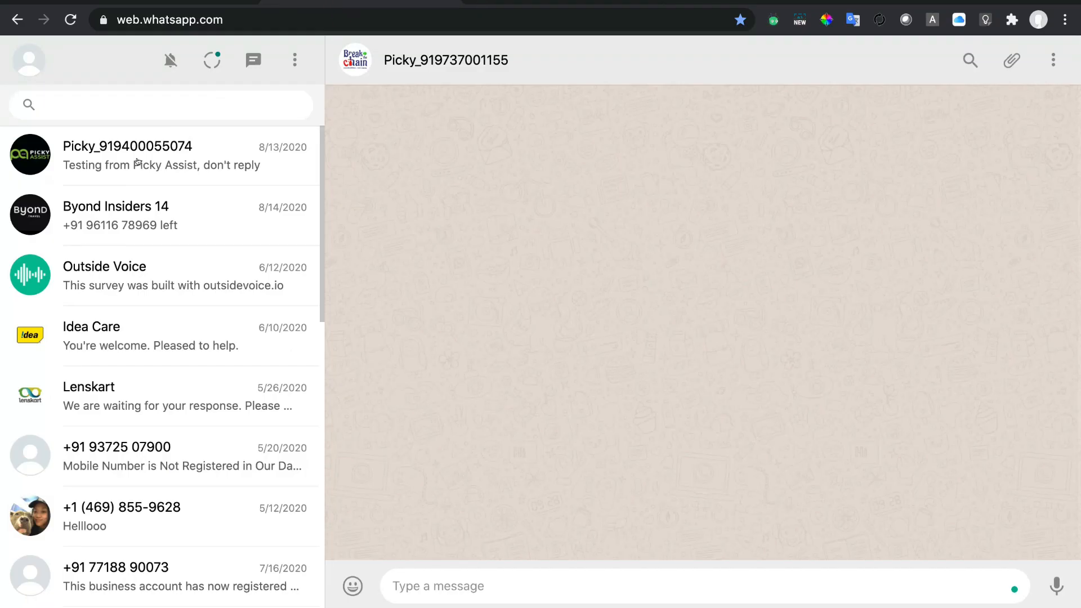
Paste and send the copied keyword in the WhatsApp Web chat, then return to Zoho CRM.
left_click(443, 582)
key("super+v")
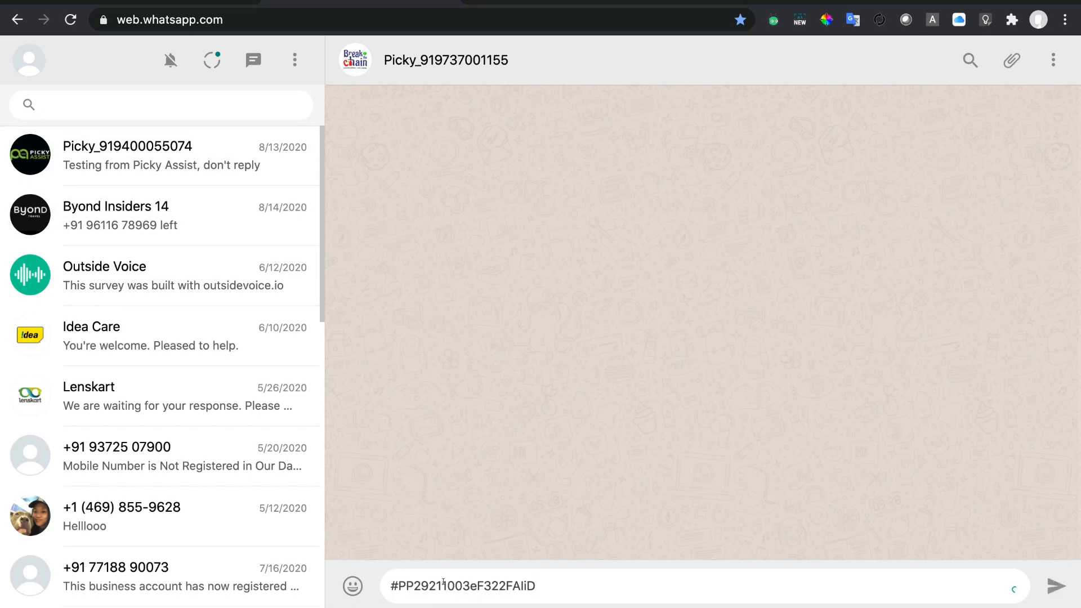
key("Return")
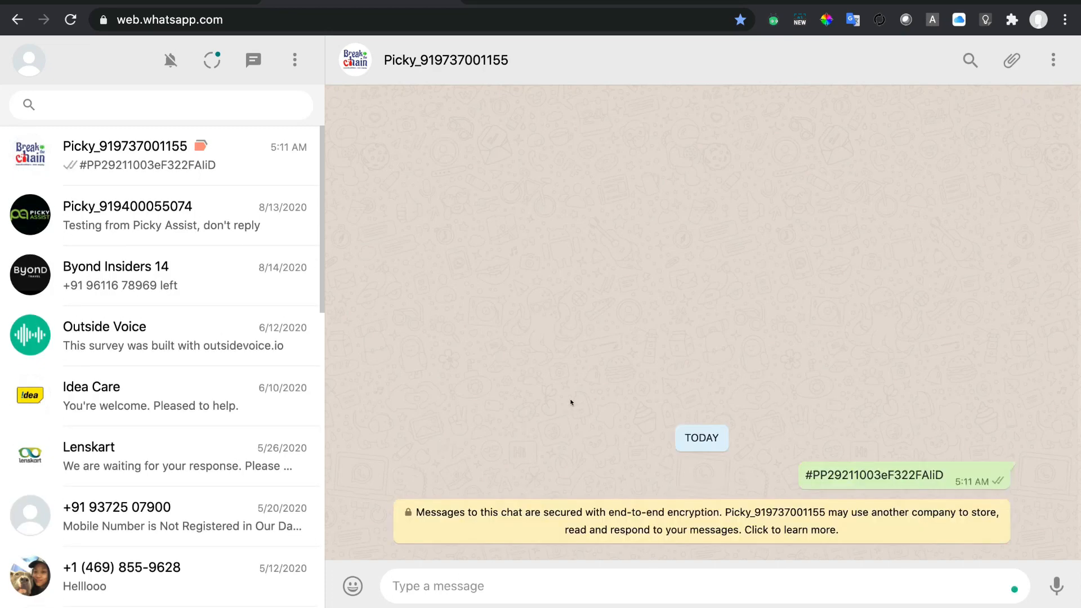
left_click(148, 1)
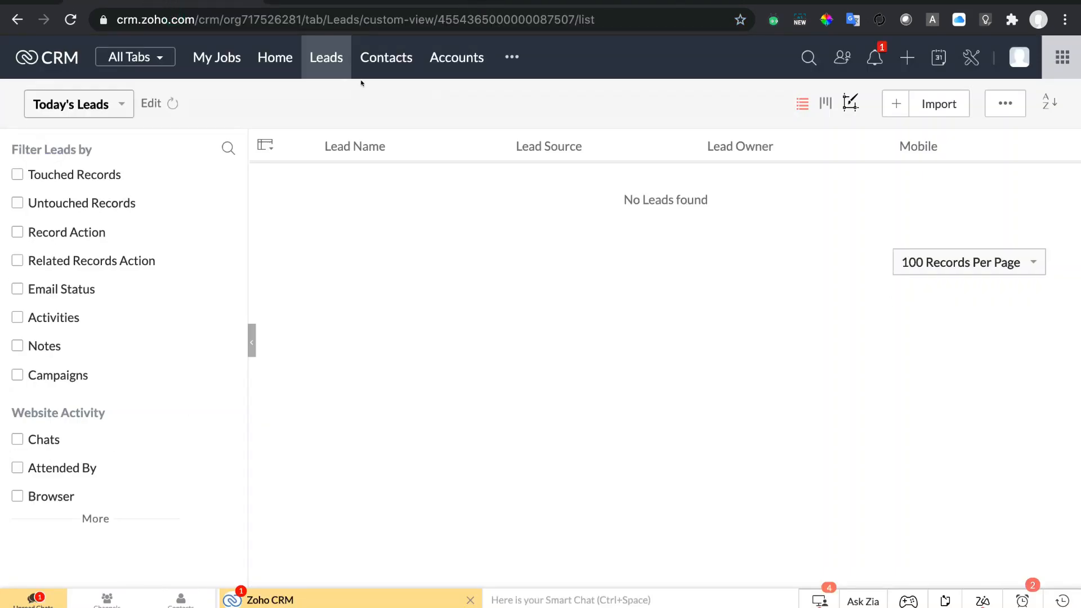
Refresh the Leads list, open the new Picky Assist lead, and open its WhatsApp conversation.
left_click(322, 56)
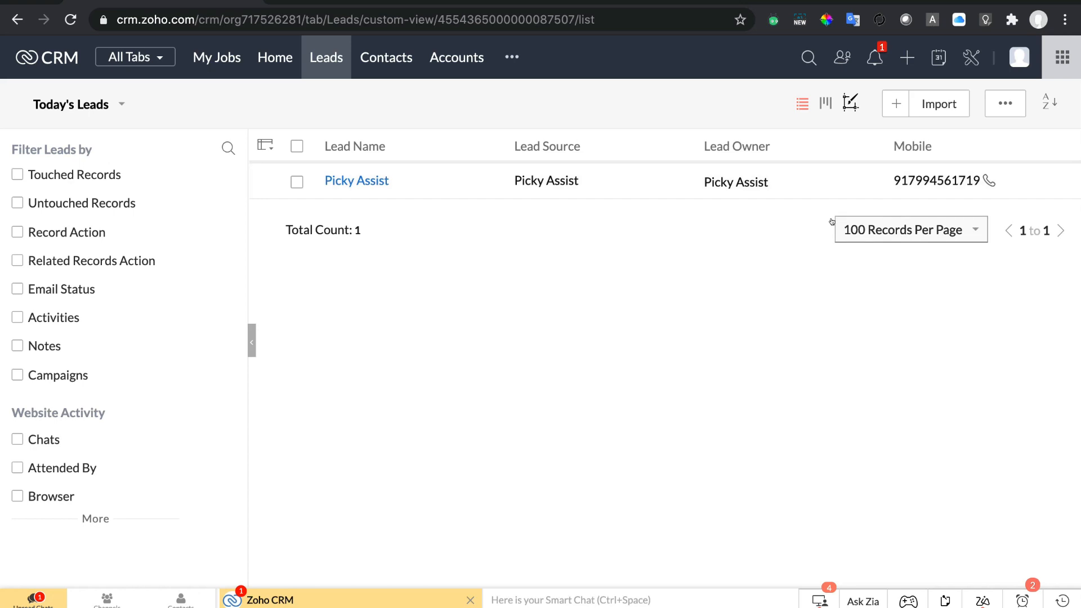
left_click(348, 181)
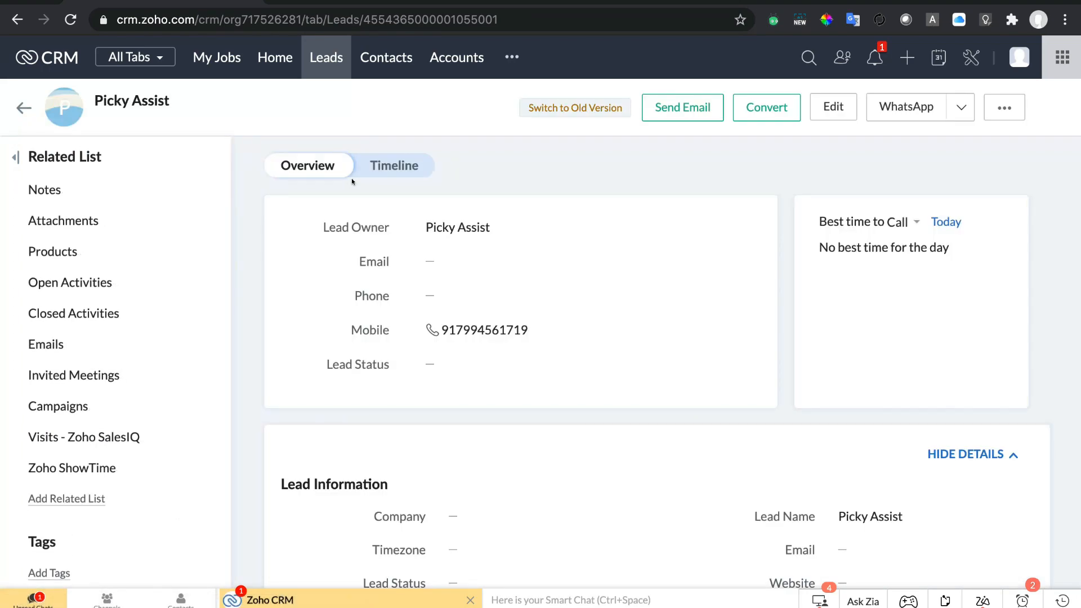
scroll(571, 365, "down", 10)
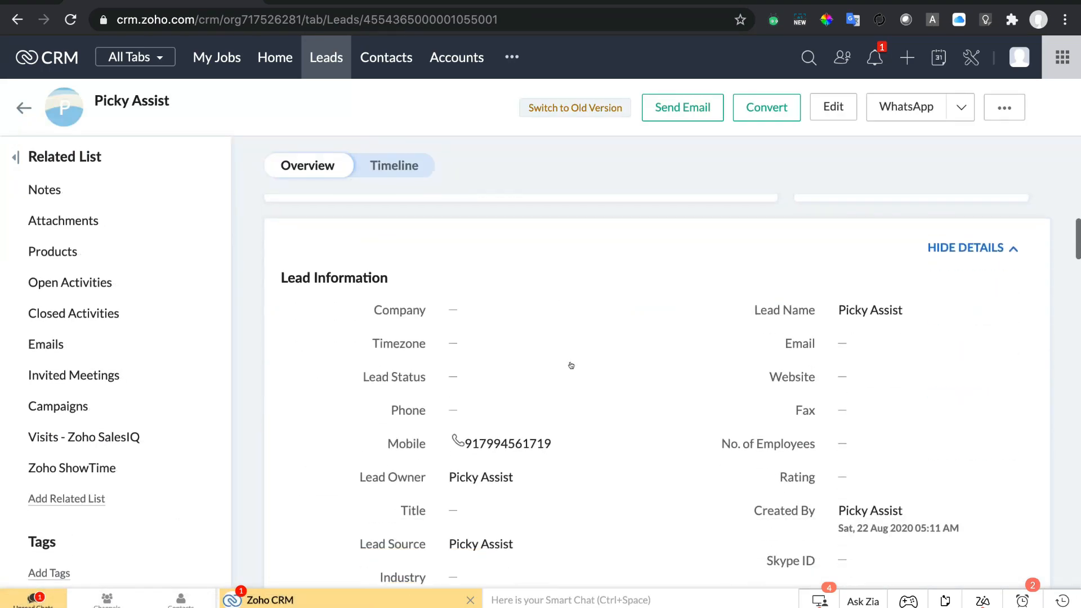
scroll(571, 365, "up", 10)
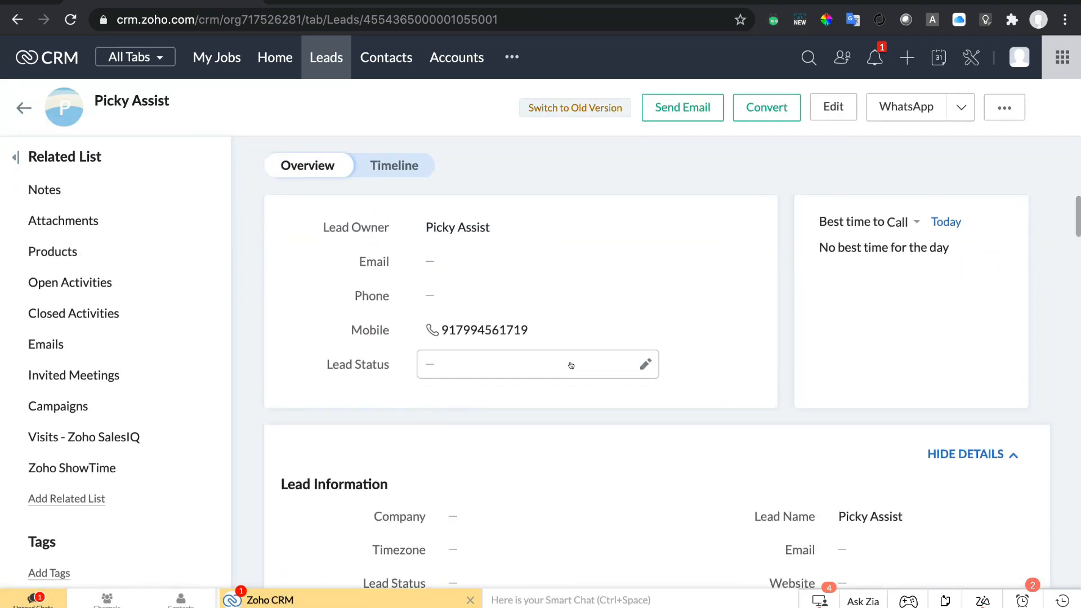
left_click(888, 115)
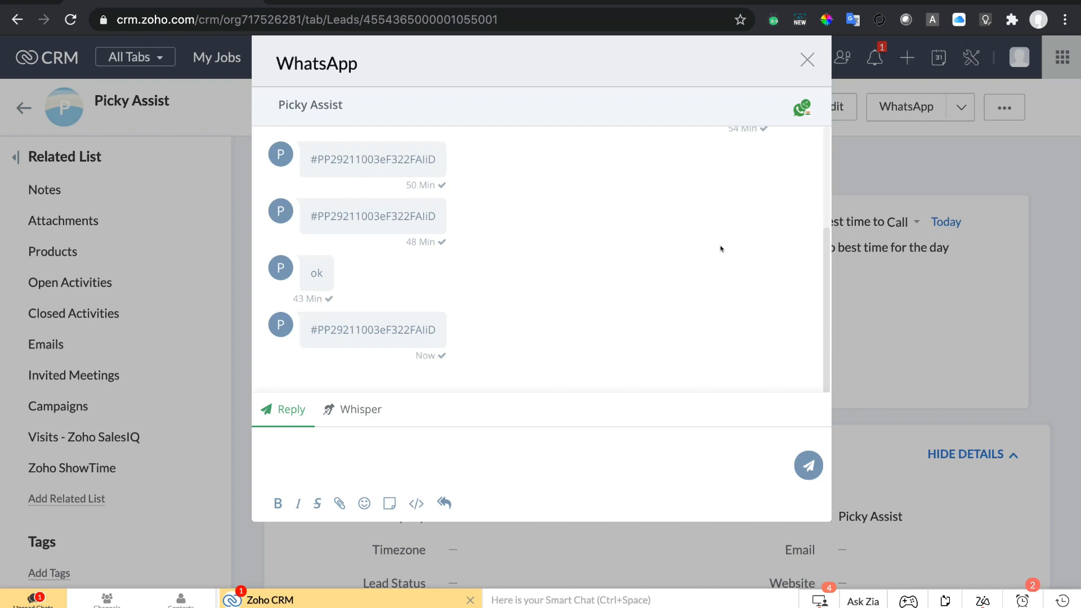
left_click(352, 439)
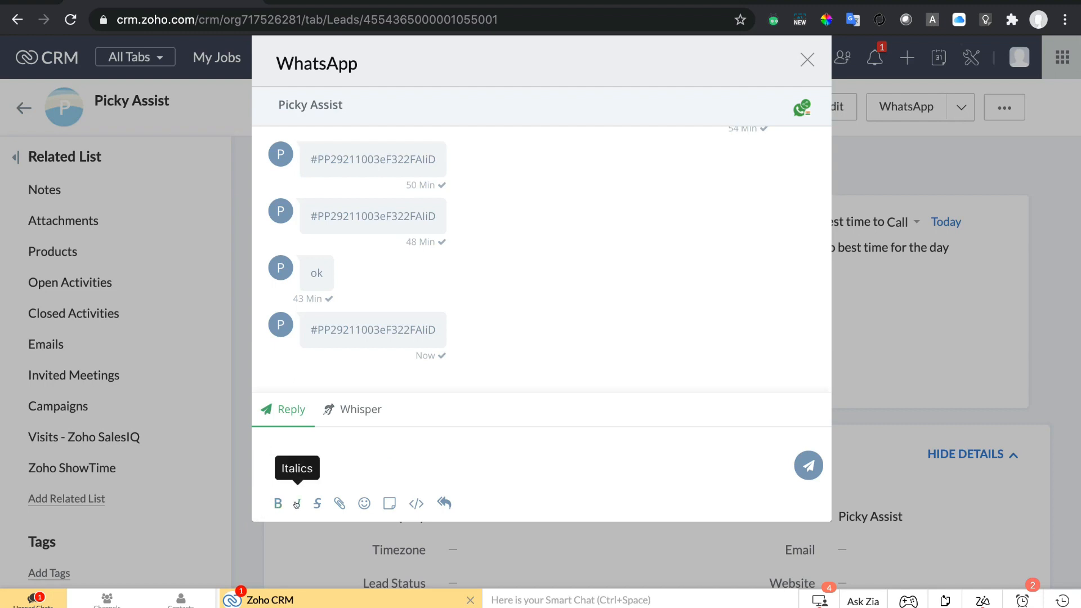
left_click(338, 502)
scroll(670, 377, "down", 2)
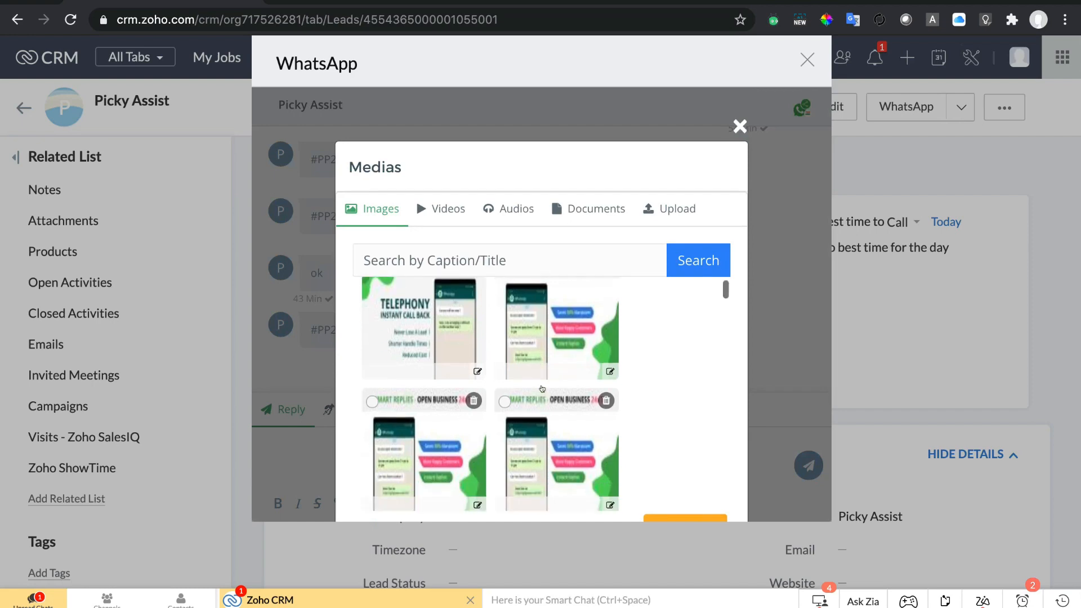
scroll(670, 377, "down", 2)
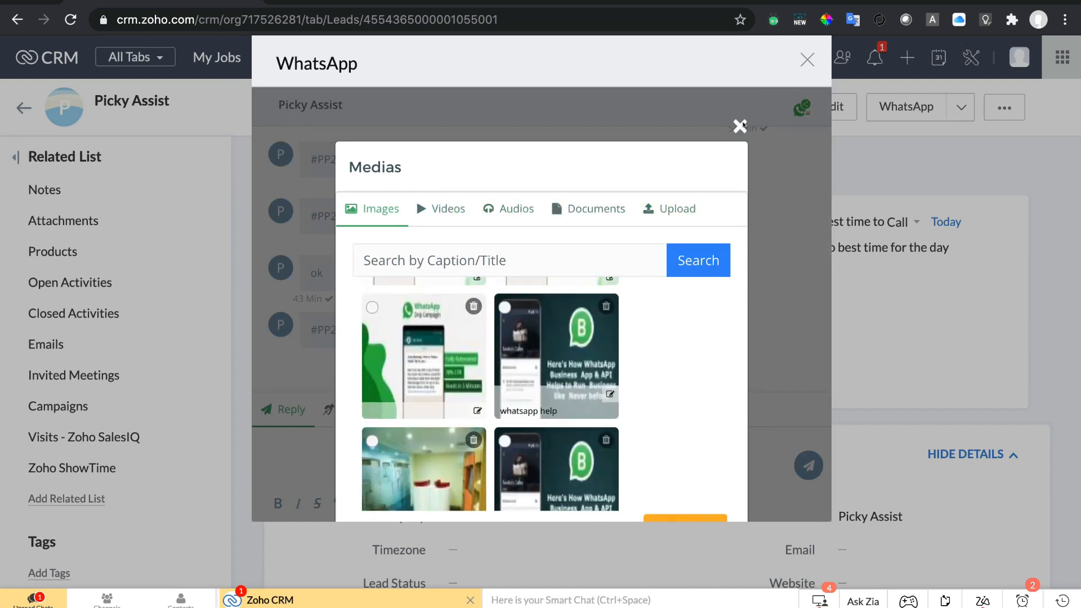
left_click(739, 126)
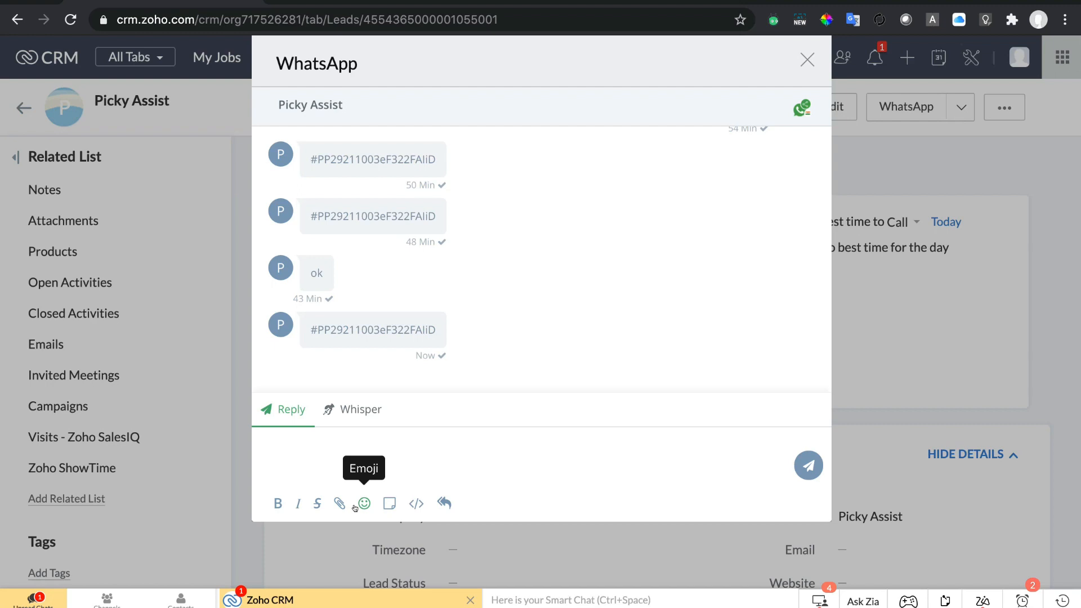
left_click(363, 504)
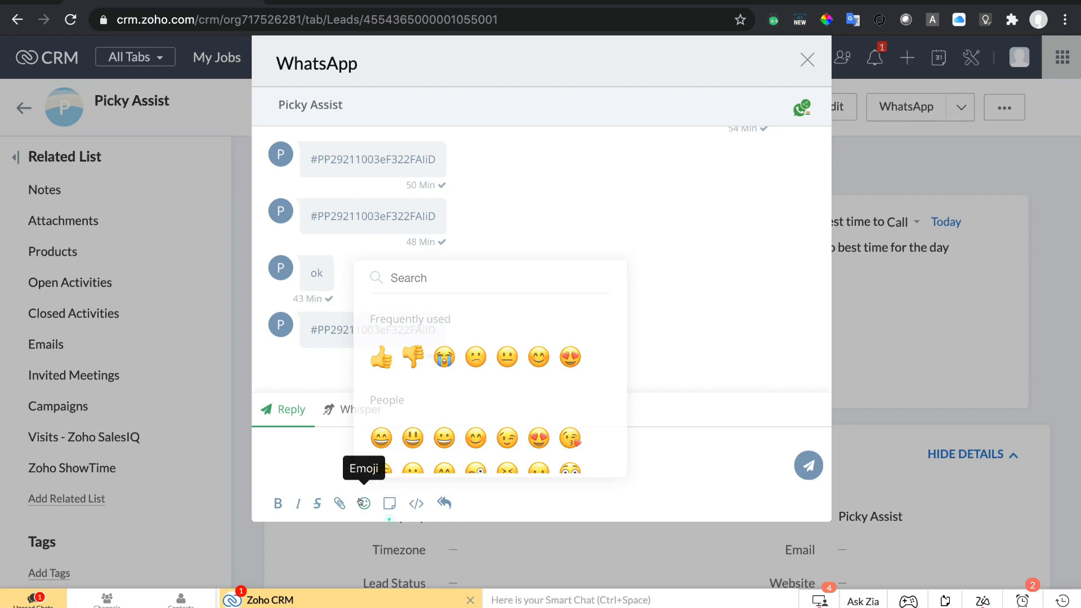
left_click(390, 502)
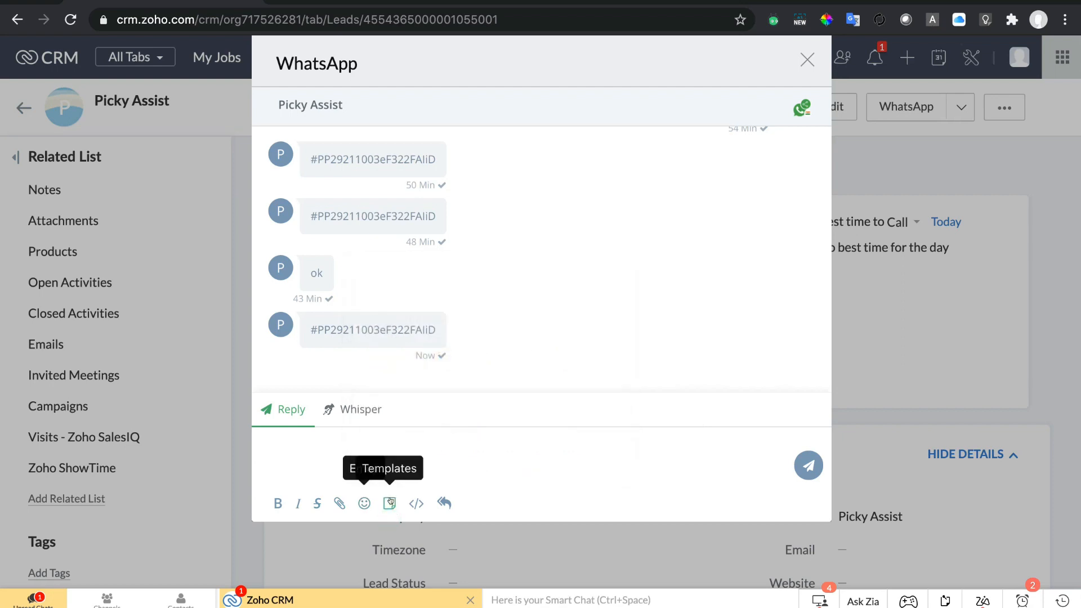
left_click(390, 502)
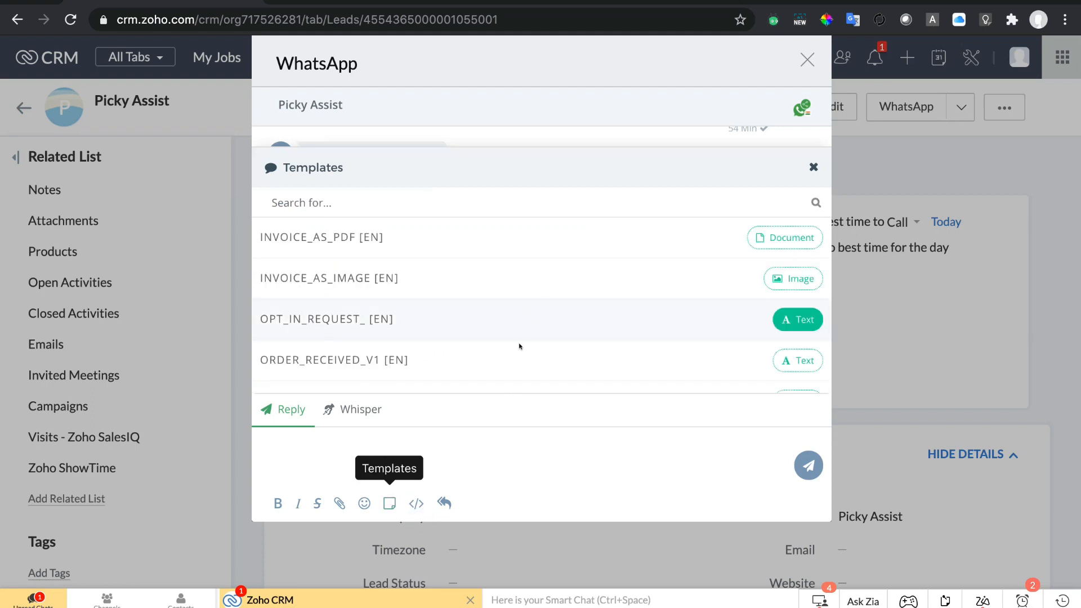
scroll(516, 345, "down", 1)
scroll(516, 345, "up", 1)
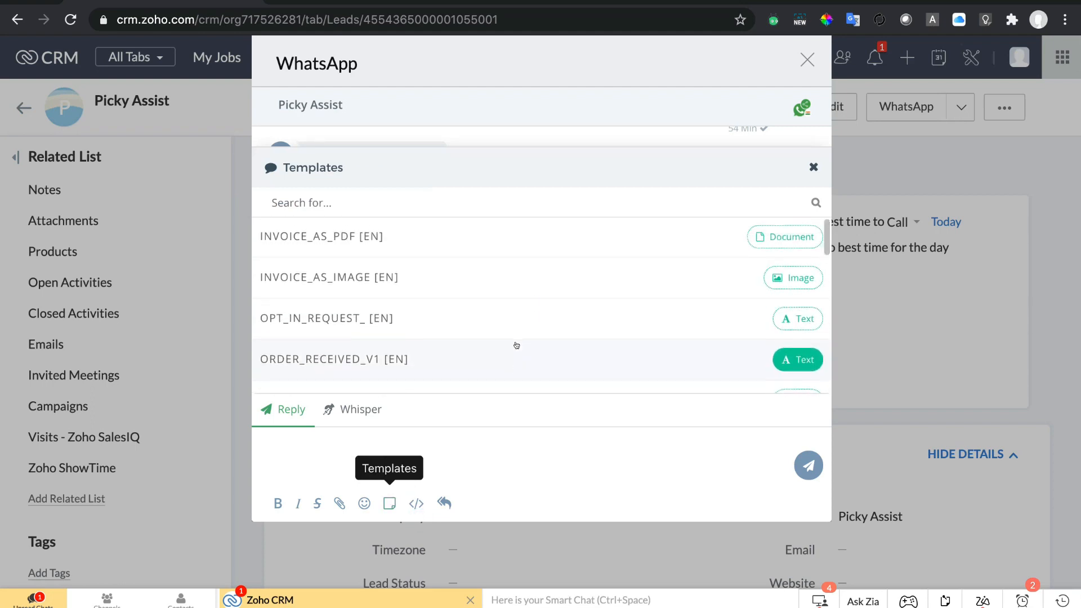
scroll(517, 345, "down", 3)
scroll(516, 345, "down", 3)
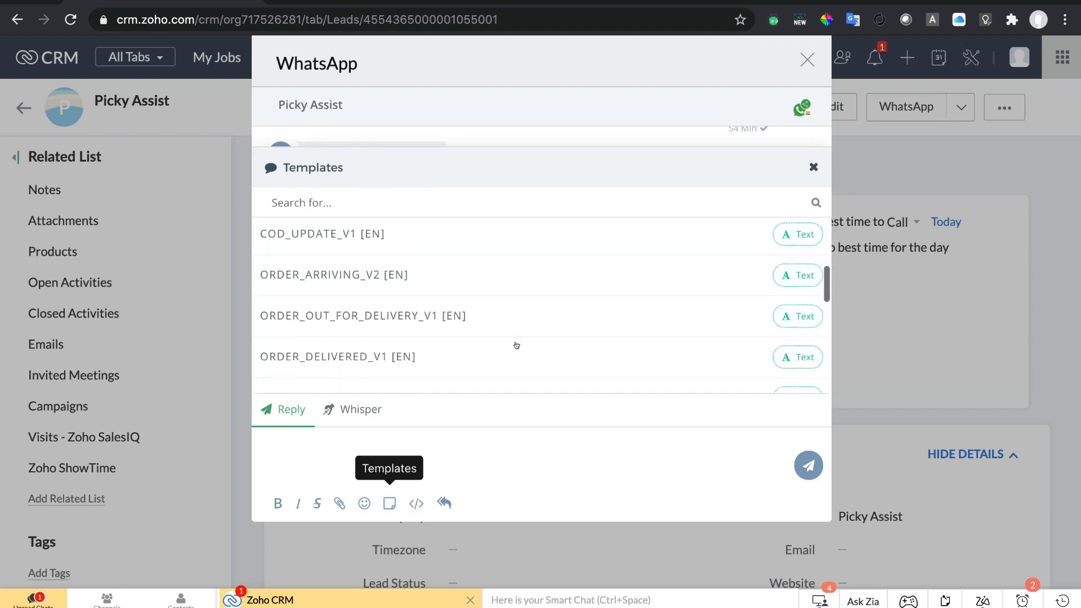
scroll(516, 345, "down", 1)
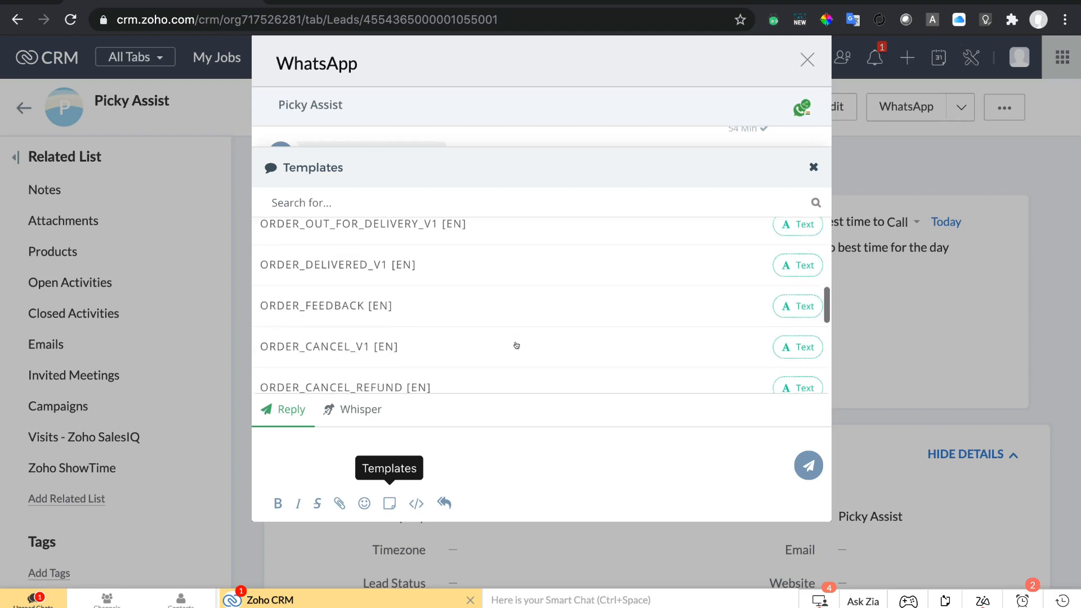
left_click(813, 167)
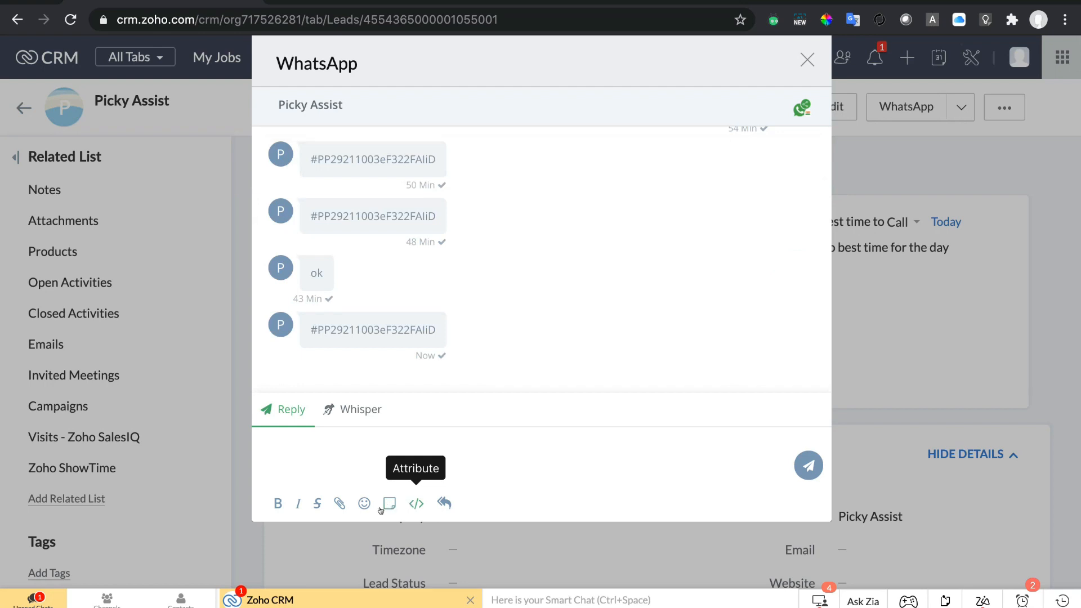
left_click(416, 502)
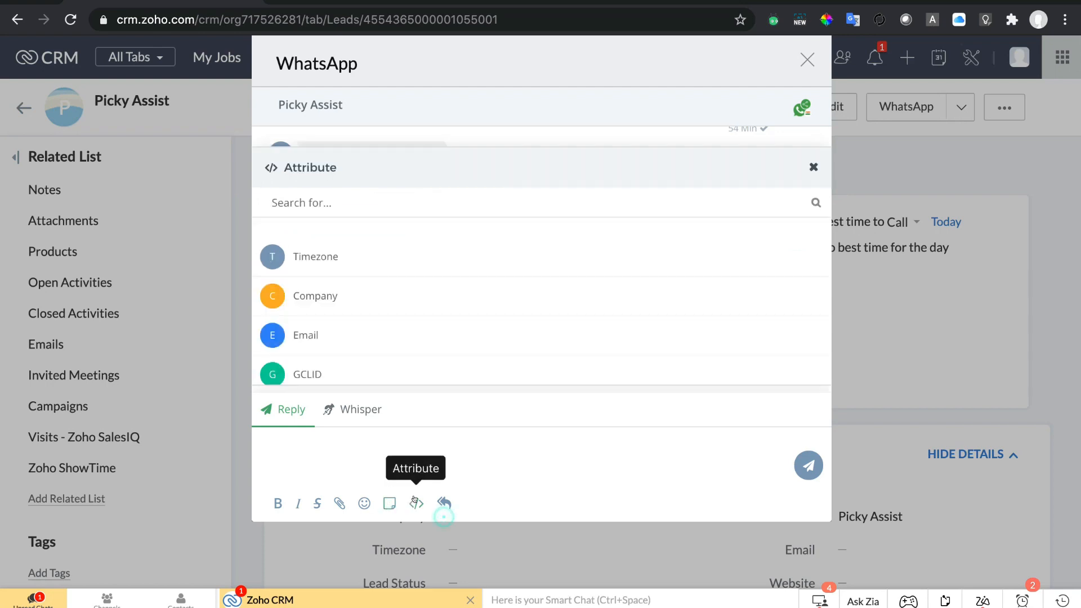
scroll(486, 331, "down", 1)
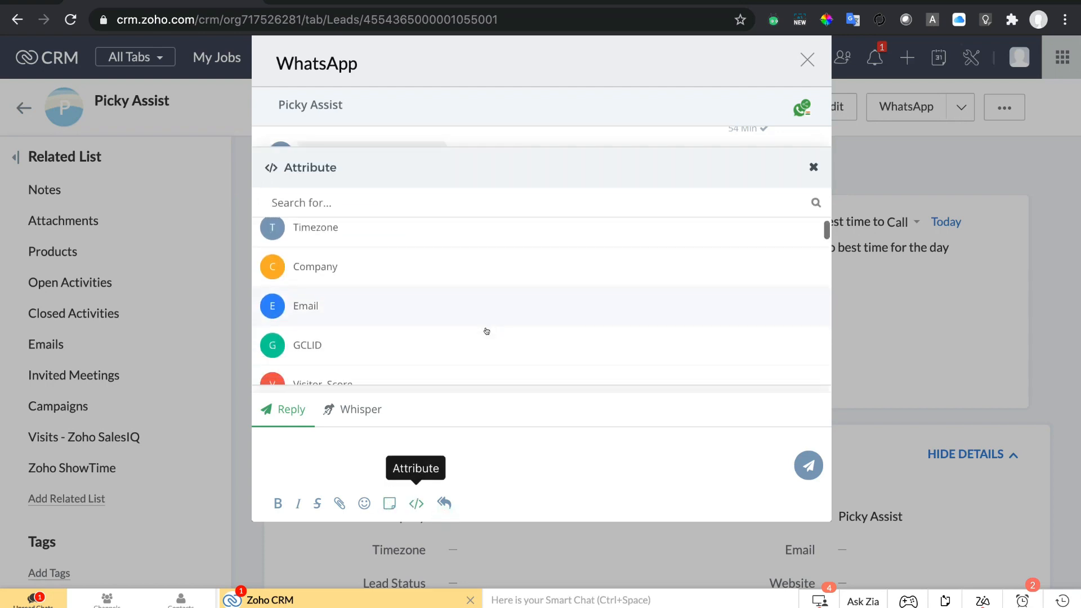
scroll(486, 331, "down", 5)
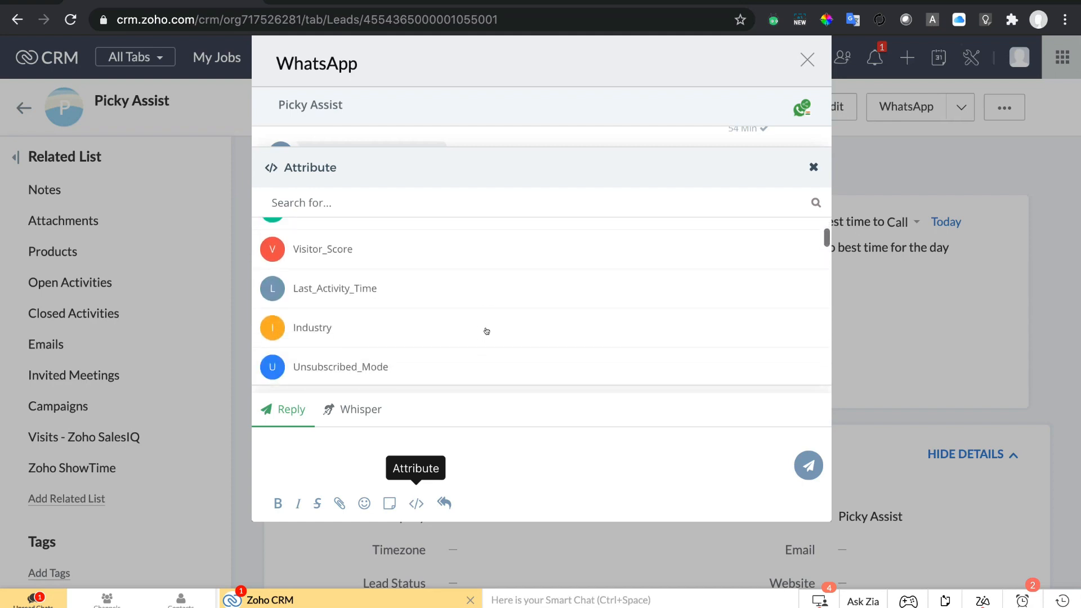
scroll(487, 330, "down", 5)
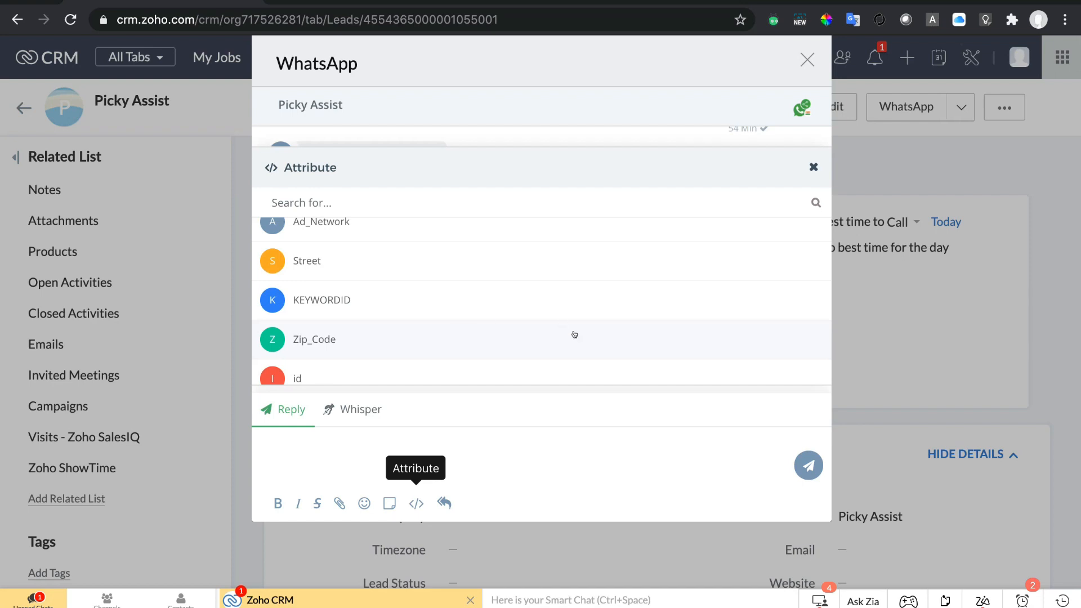
scroll(511, 336, "down", 1)
scroll(511, 336, "down", 1)
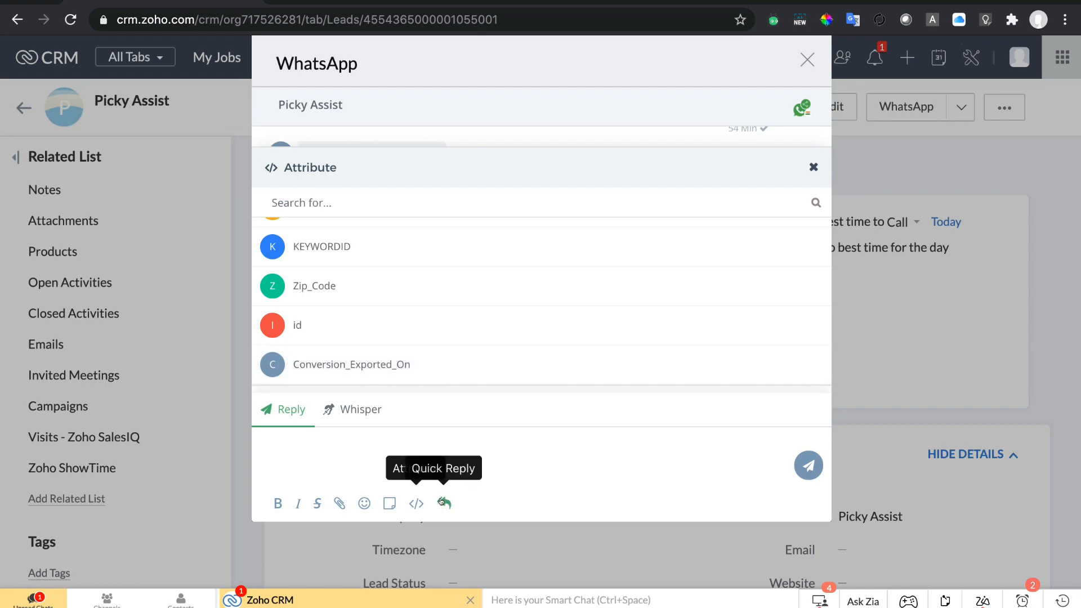
left_click(813, 167)
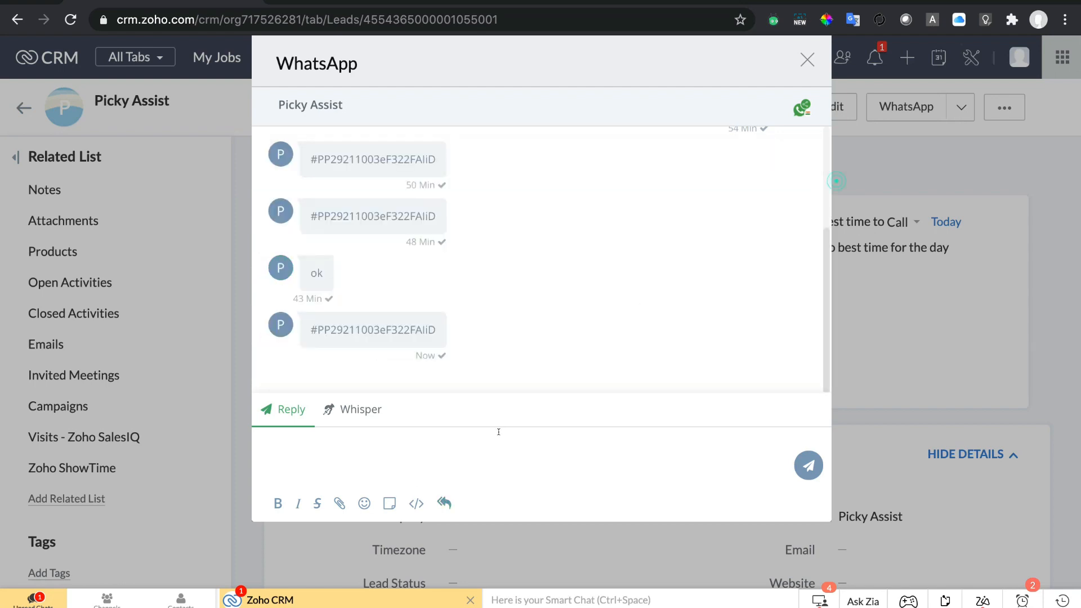
left_click(444, 503)
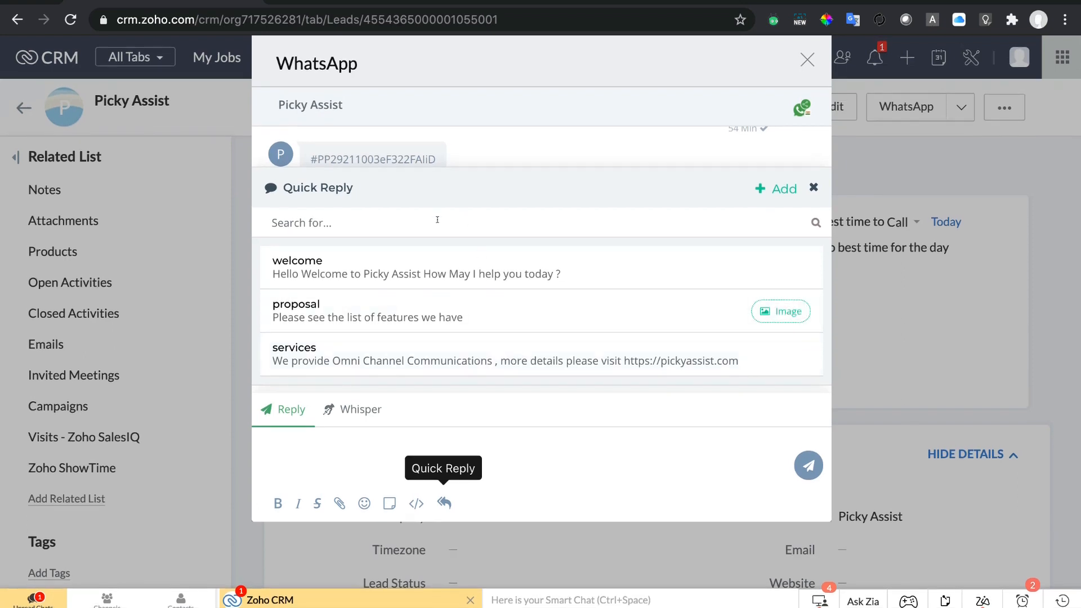
left_click(761, 189)
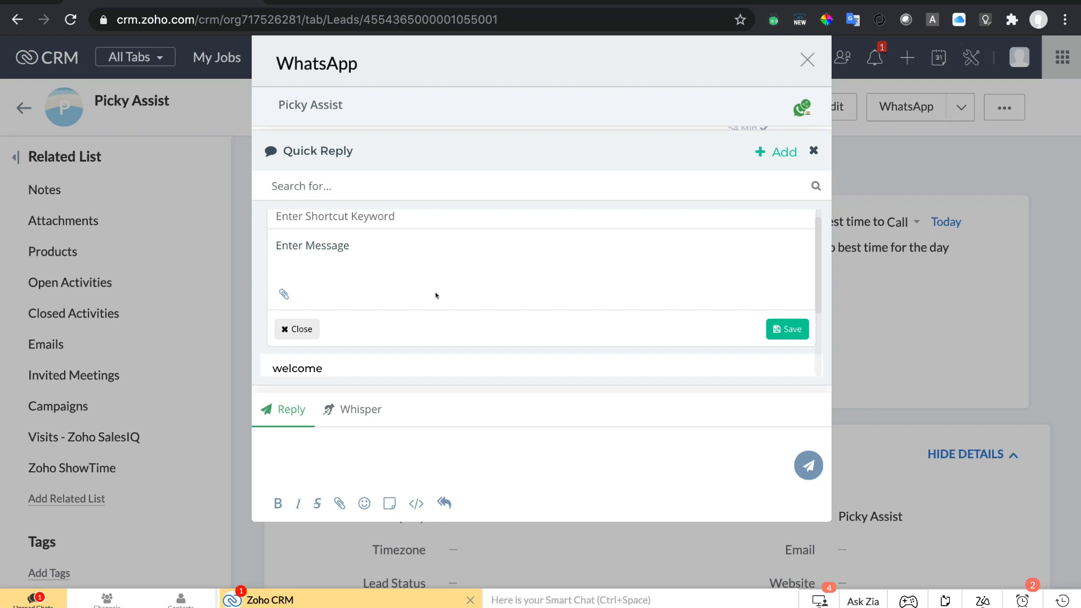
left_click(445, 452)
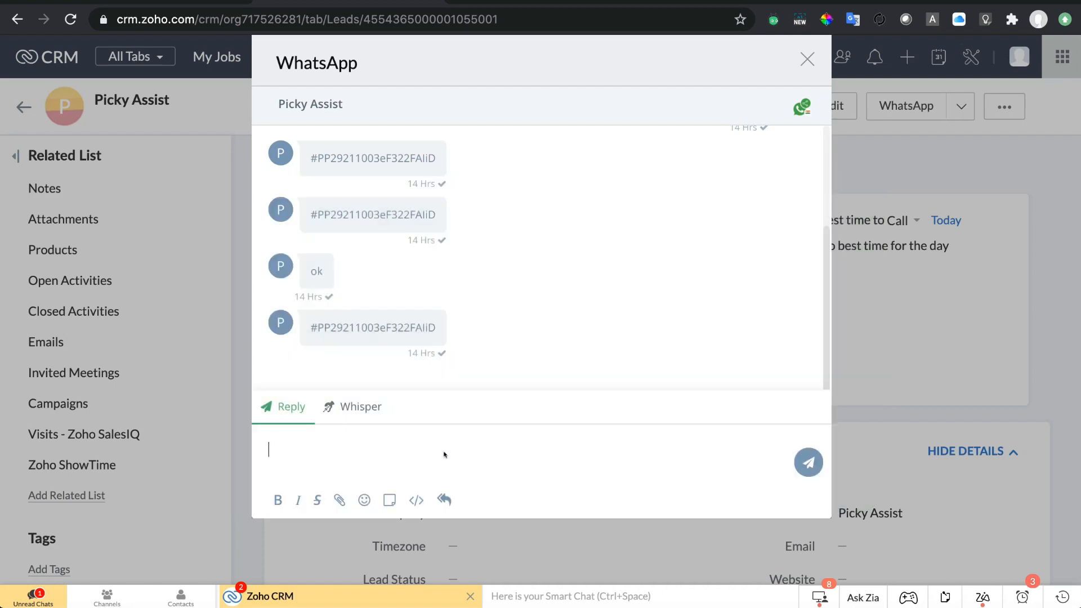
Type 'Hello' in the WhatsApp reply and search the lead field list for 'full'.
type("Hello")
left_click(415, 498)
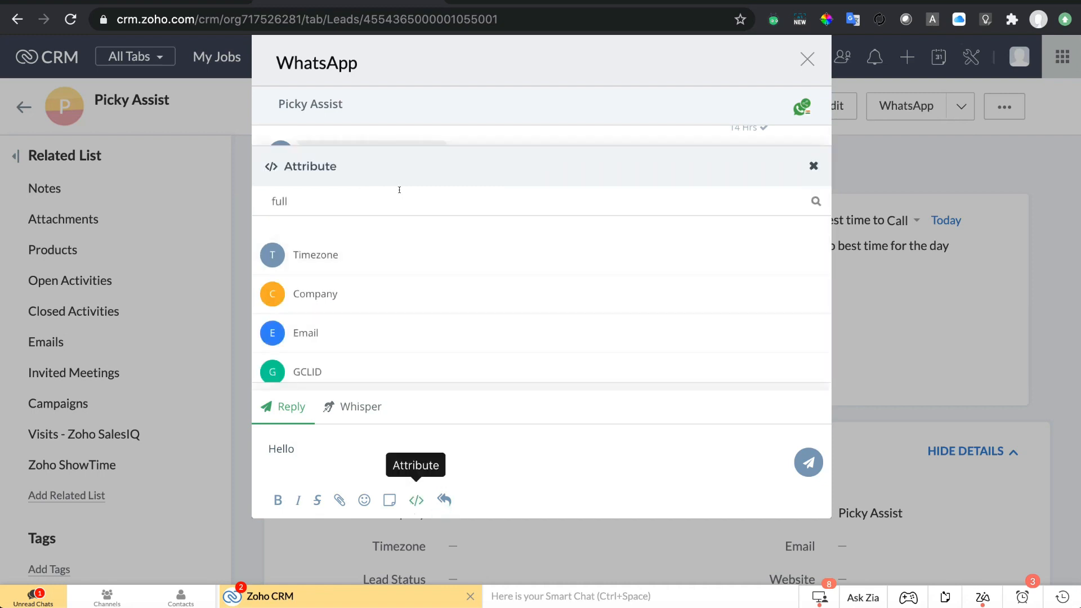
double_click(426, 210)
type("full")
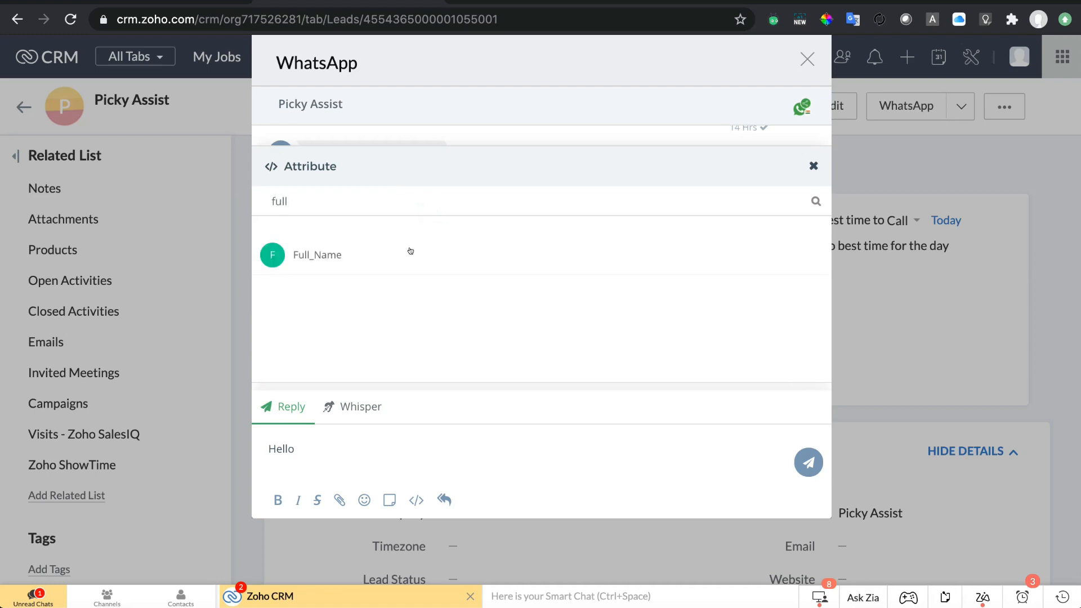
double_click(476, 199)
key("BackSpace")
left_click(813, 165)
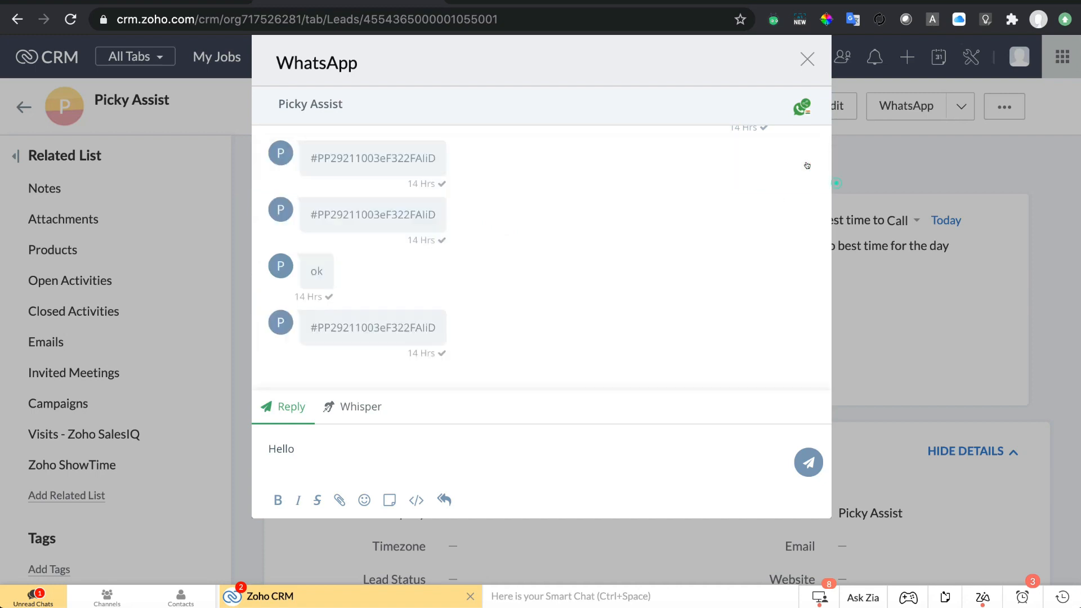
Insert the Full_Name field, add 'how may i help you today', and send the greeting.
left_click(426, 435)
type("{{")
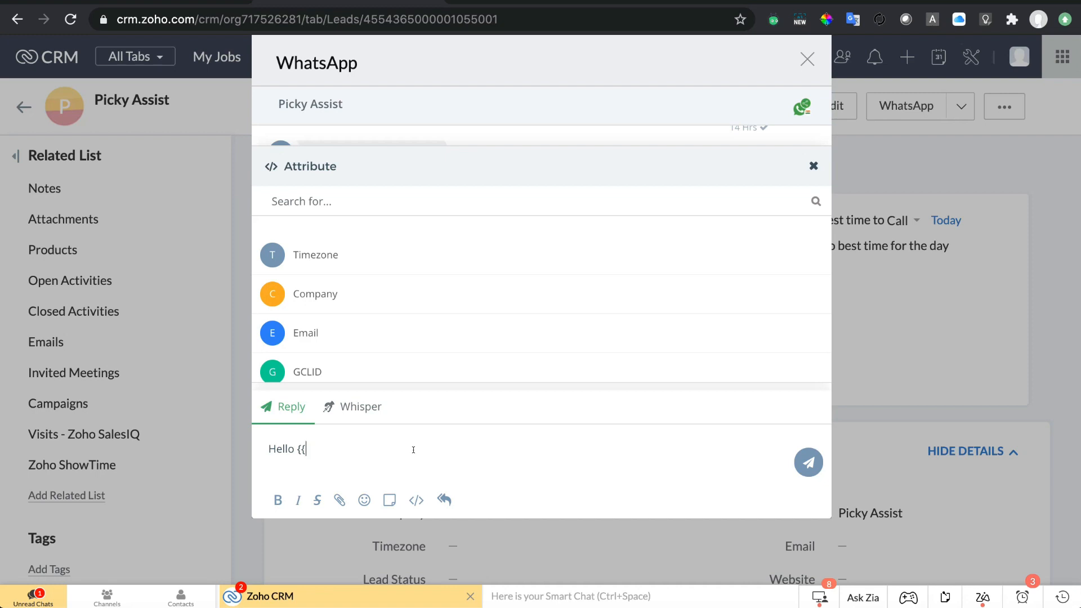
type("full")
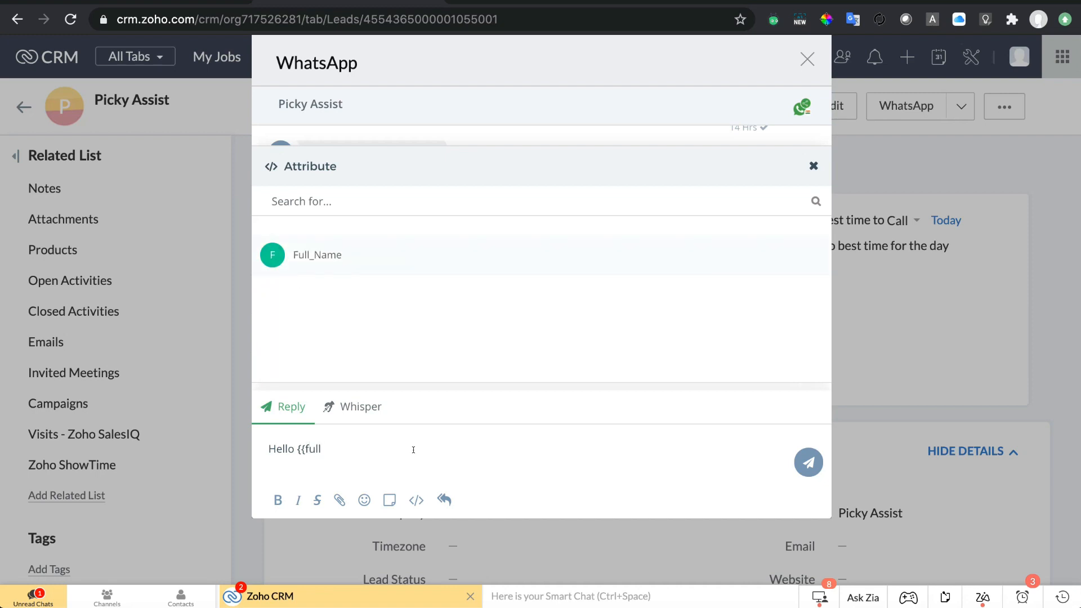
key("Return")
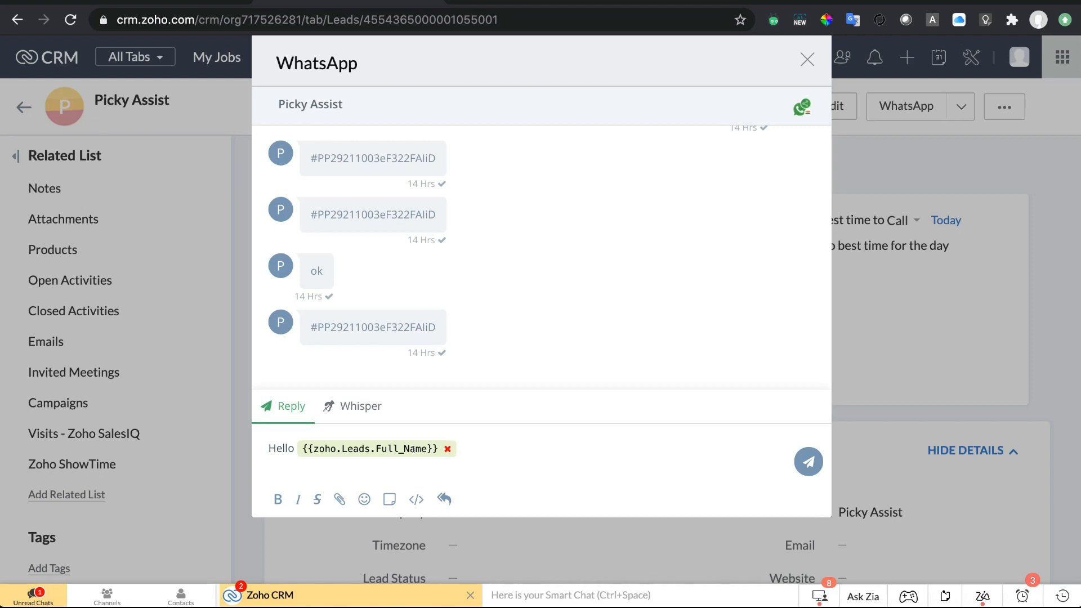
type("how may i help you today")
key("Return")
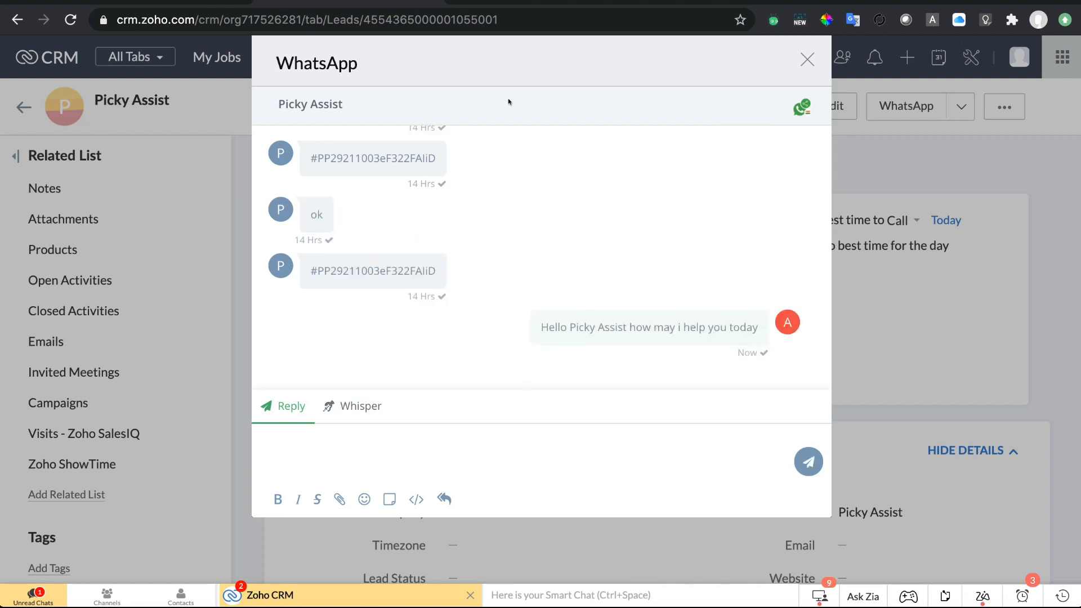
left_click(529, 3)
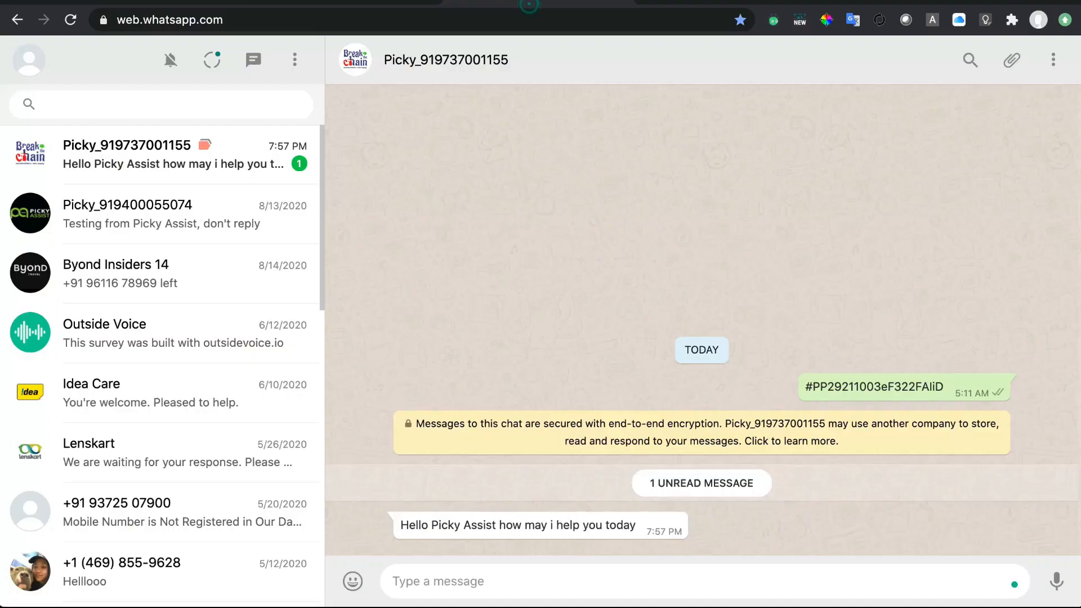
Reply 'What services you provide ?' in the WhatsApp Web chat that received the greeting.
left_click(186, 187)
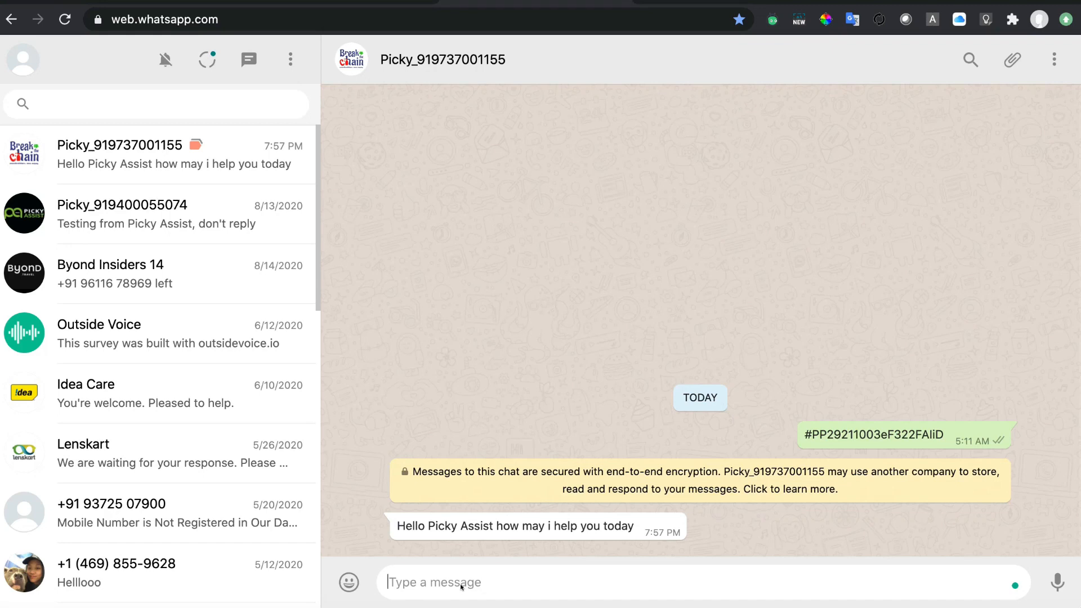
type("Wha")
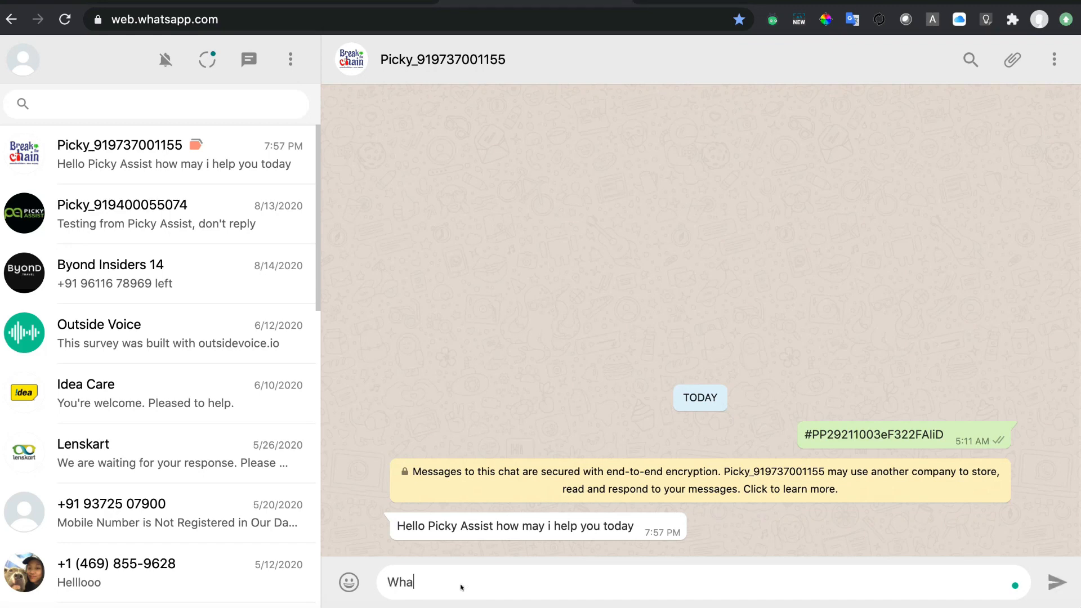
type("t services you provide ")
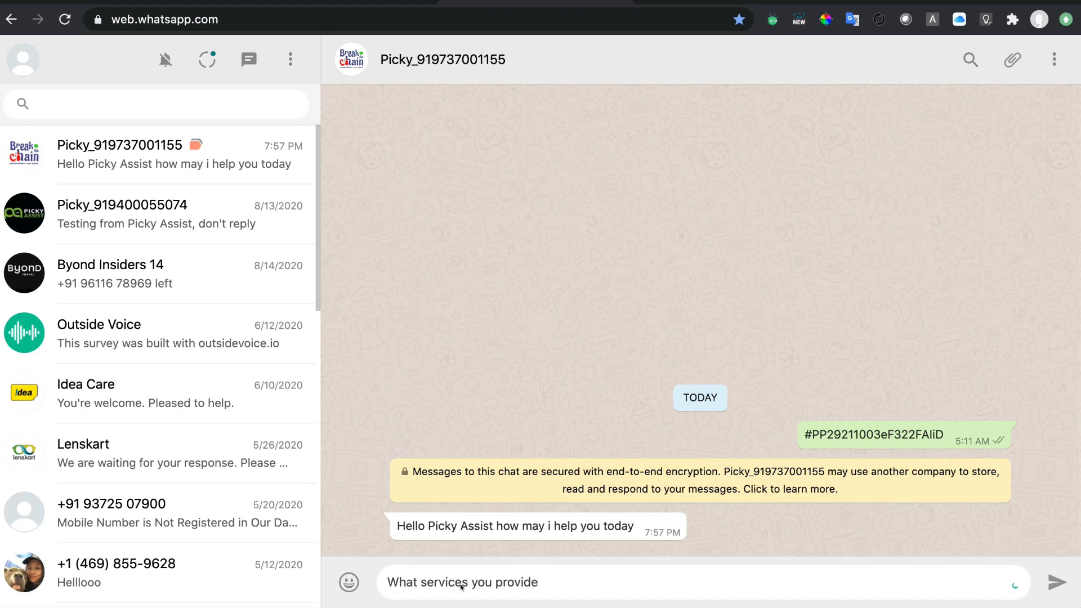
type("?")
key("Return")
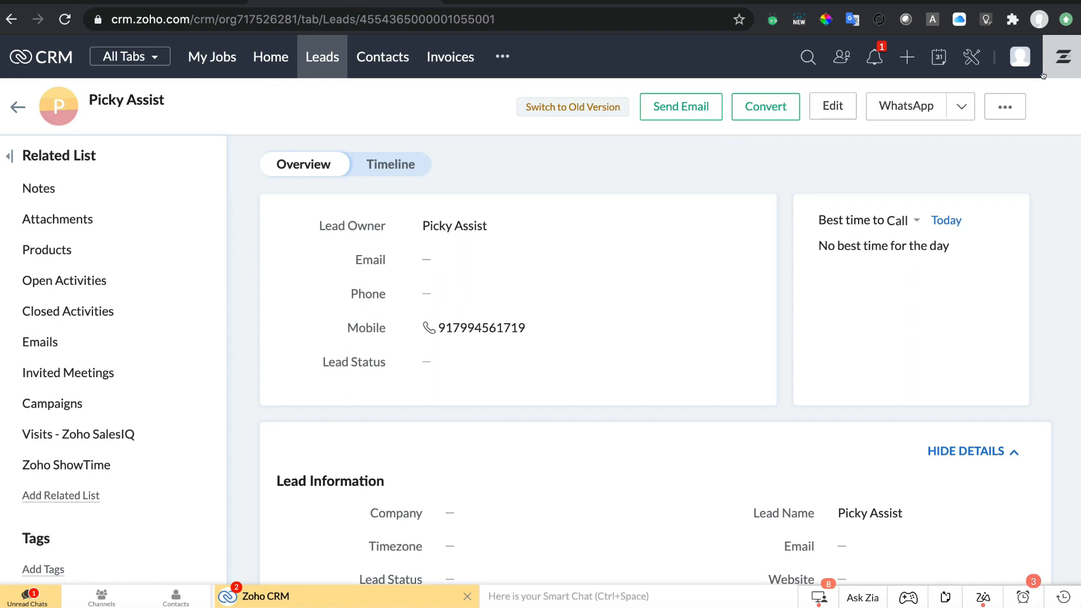
From the Picky Assist notification, open the lead record and its WhatsApp chat.
left_click(874, 51)
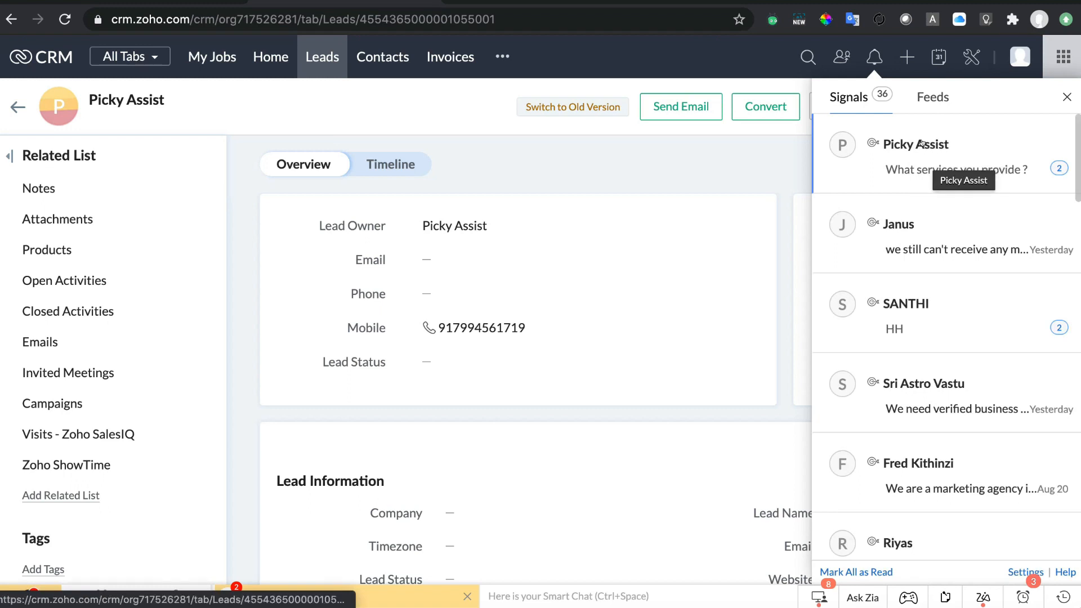
left_click(922, 167)
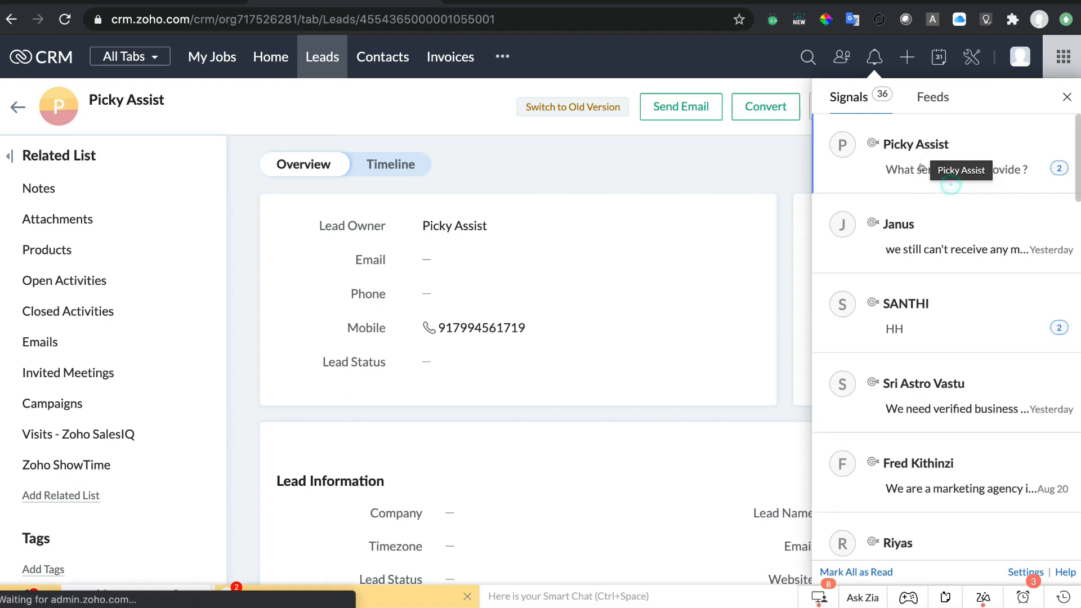
left_click(901, 142)
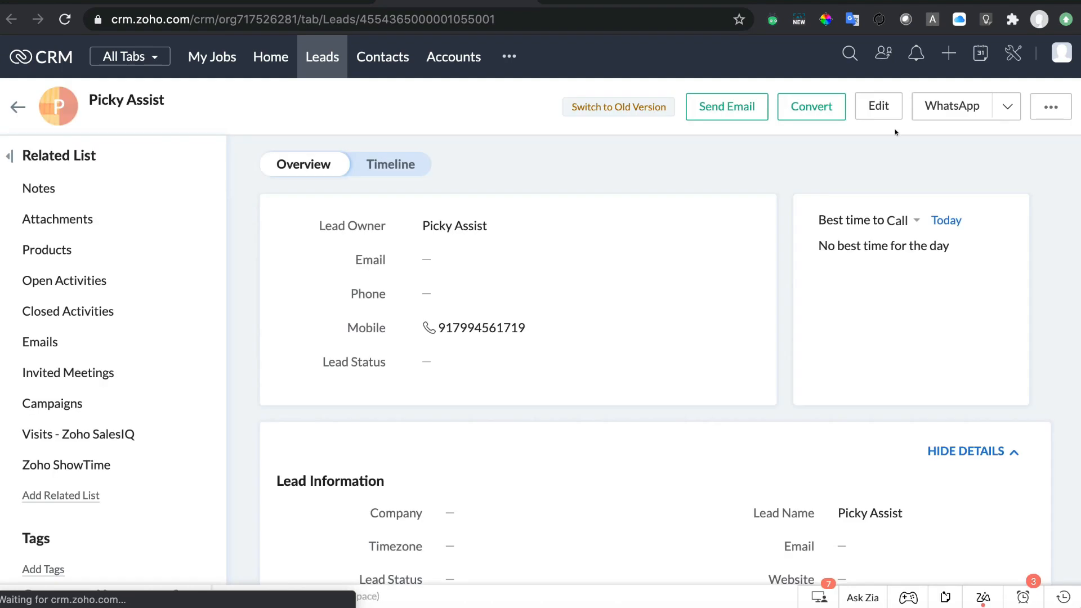
left_click(936, 110)
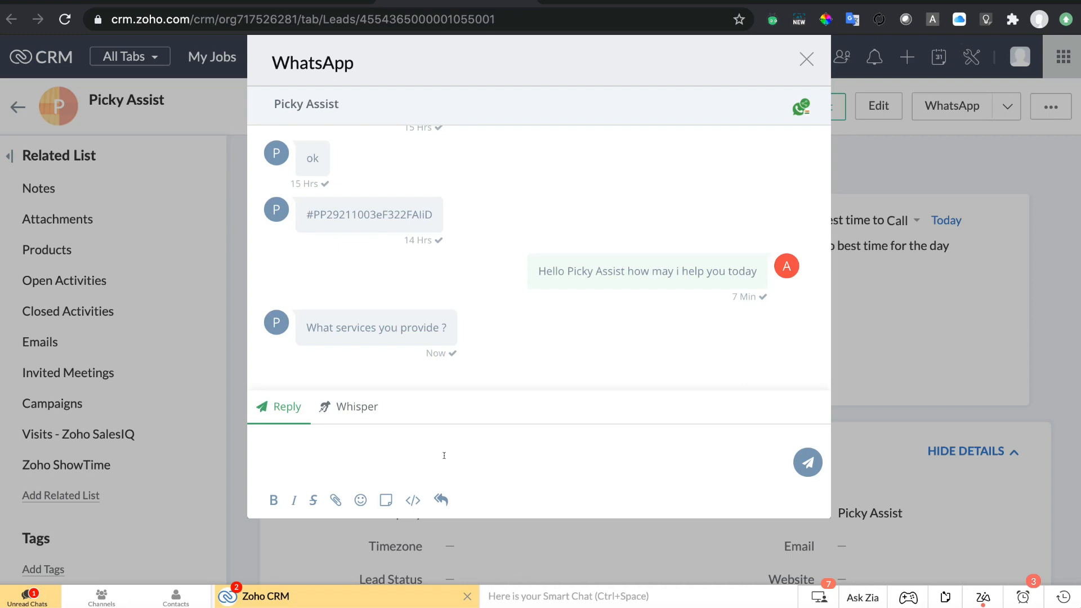
Show the saved quick replies and start a new quick reply's message.
left_click(441, 499)
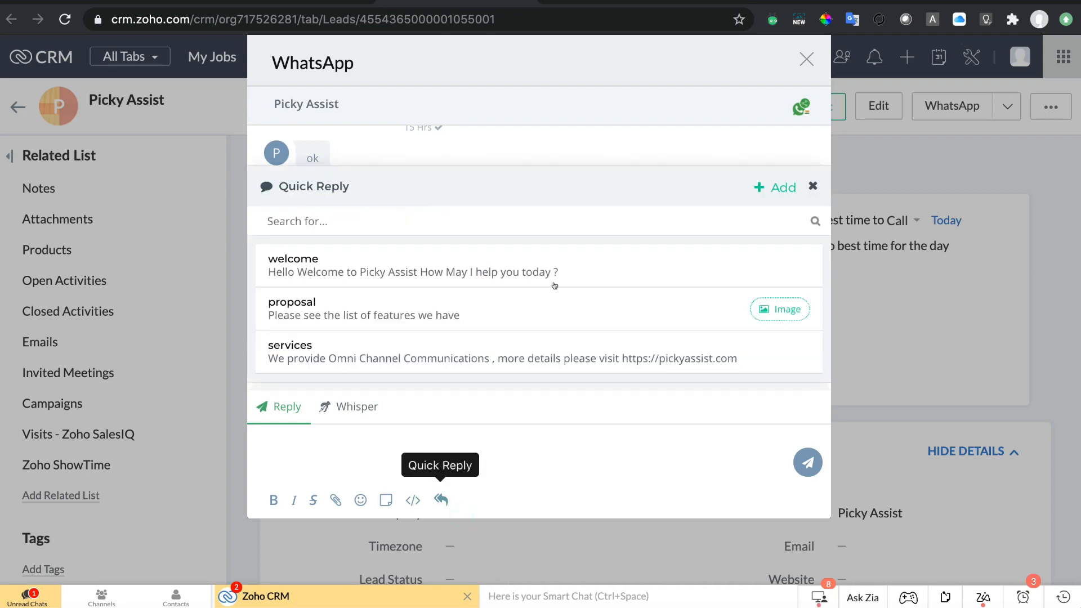
left_click(772, 188)
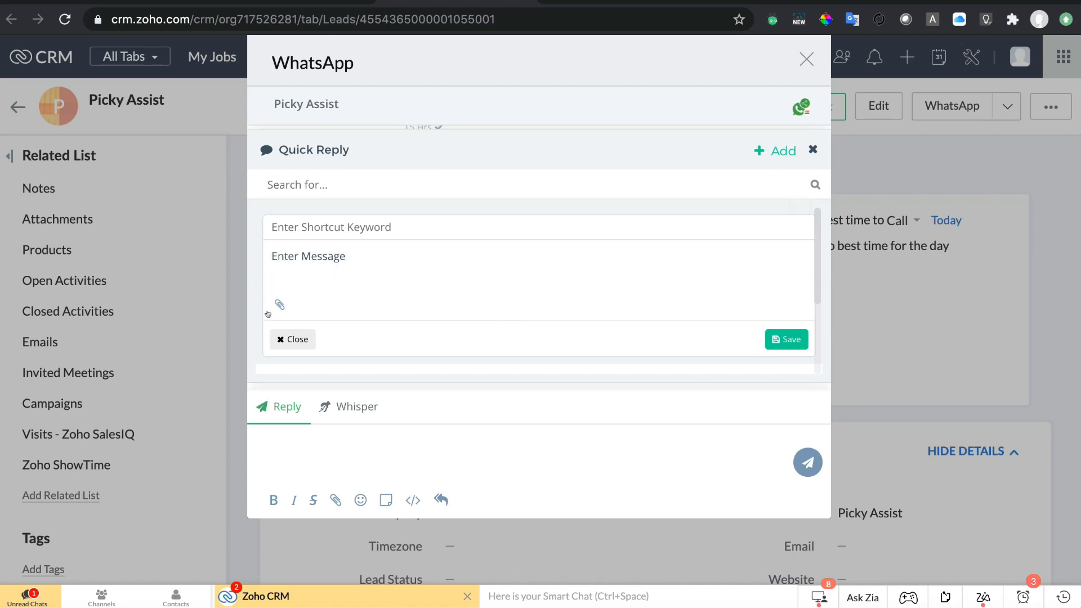
left_click(339, 261)
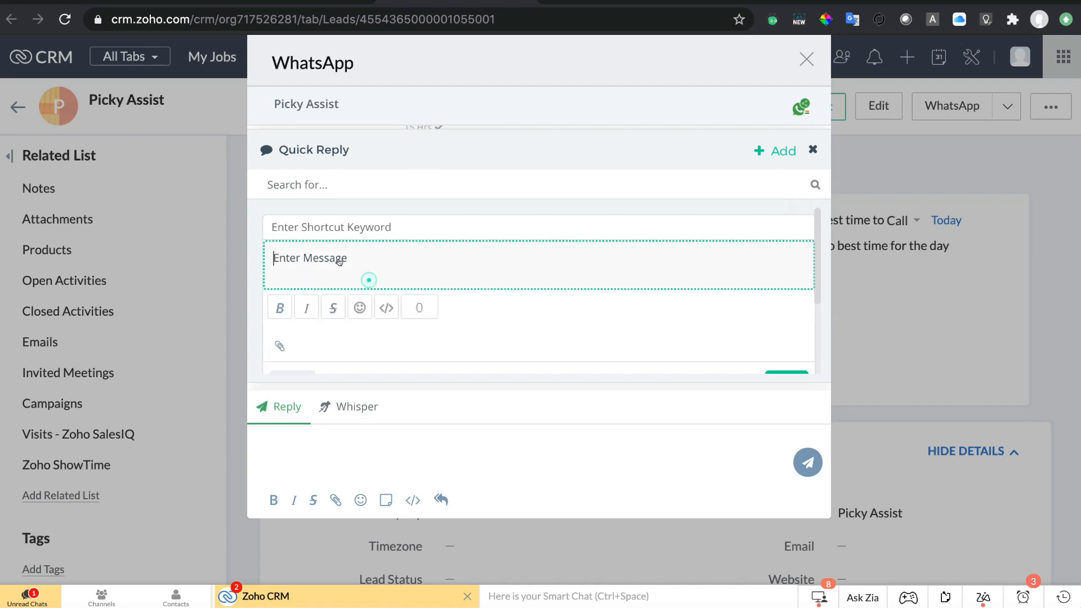
Preview the lead-attribute and media-attachment options for the new quick reply, then close them.
left_click(386, 308)
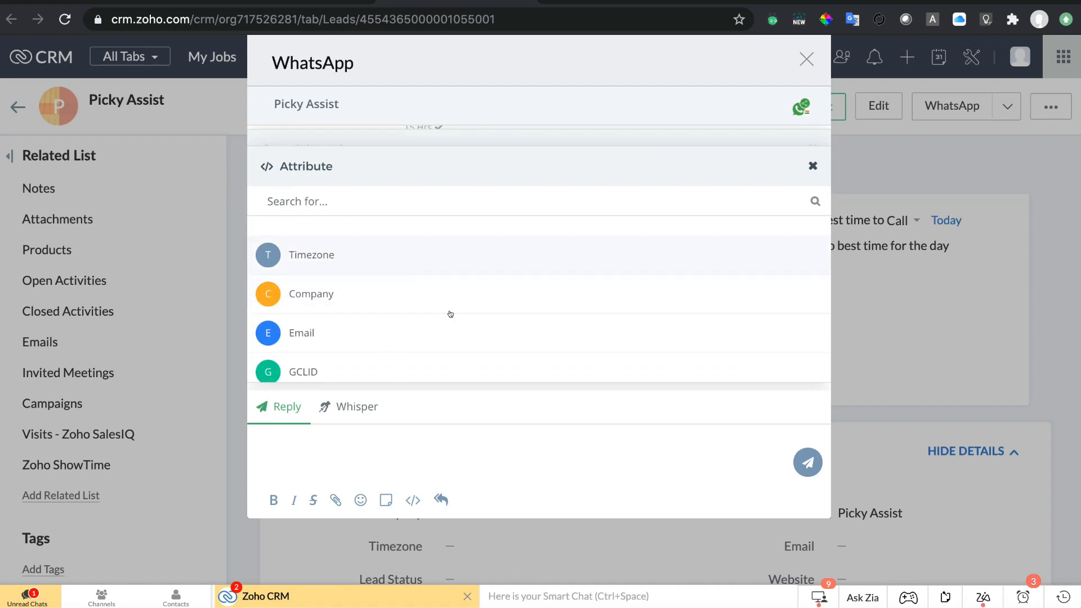
left_click(811, 165)
left_click(279, 344)
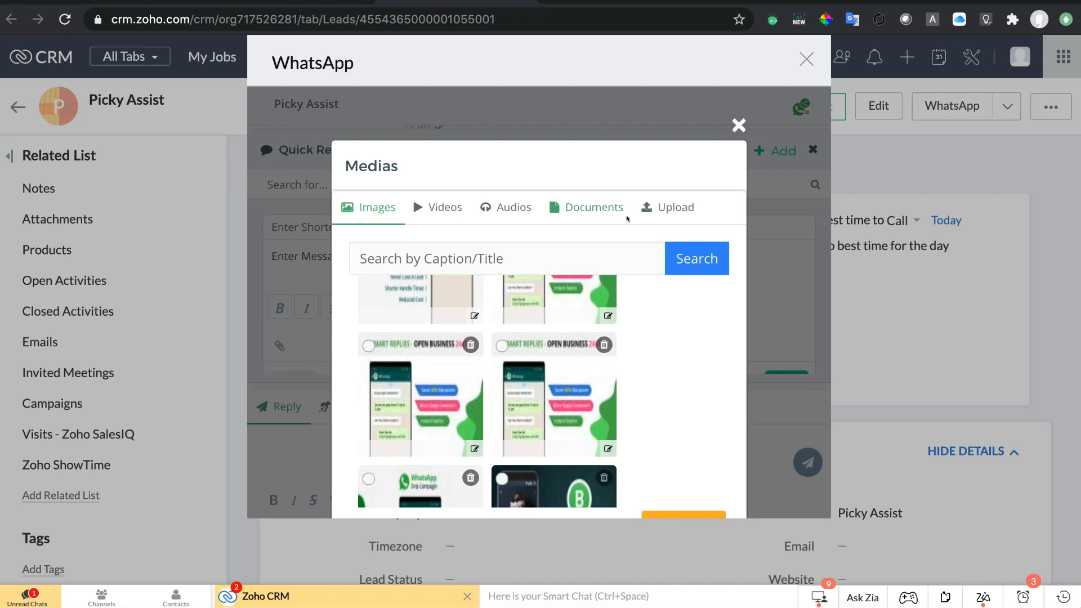
left_click(737, 125)
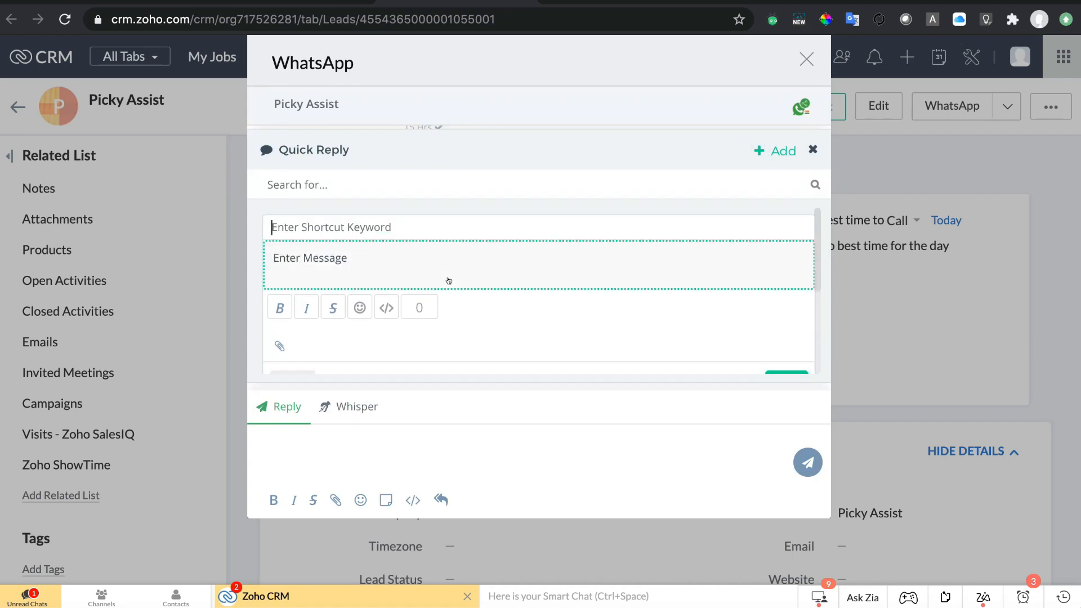
scroll(449, 281, "down", 3)
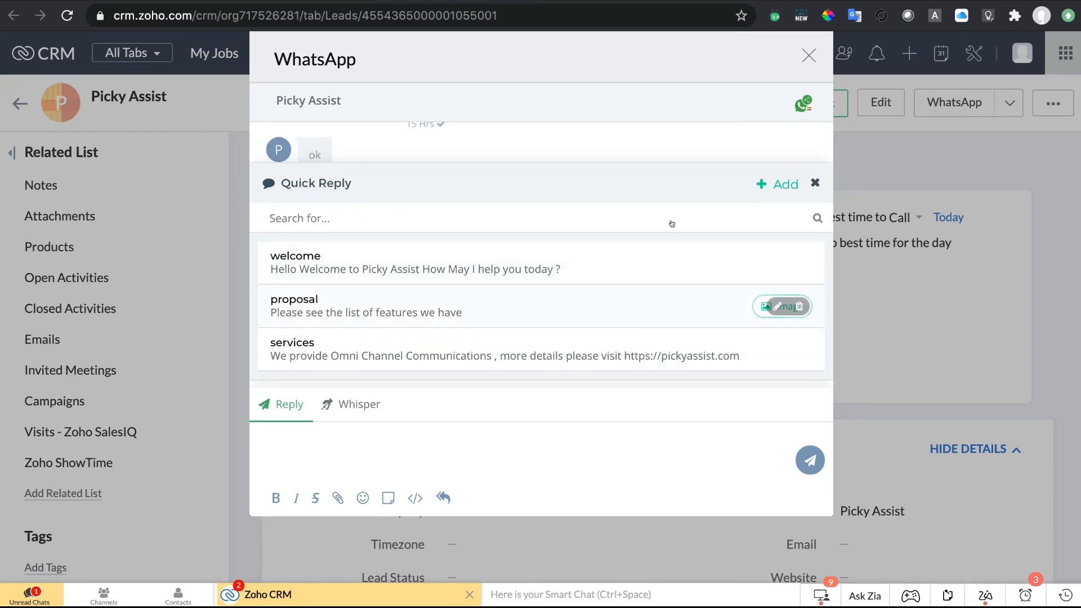
Send the 'services' quick reply to the lead using the /ser shortcut.
left_click(814, 183)
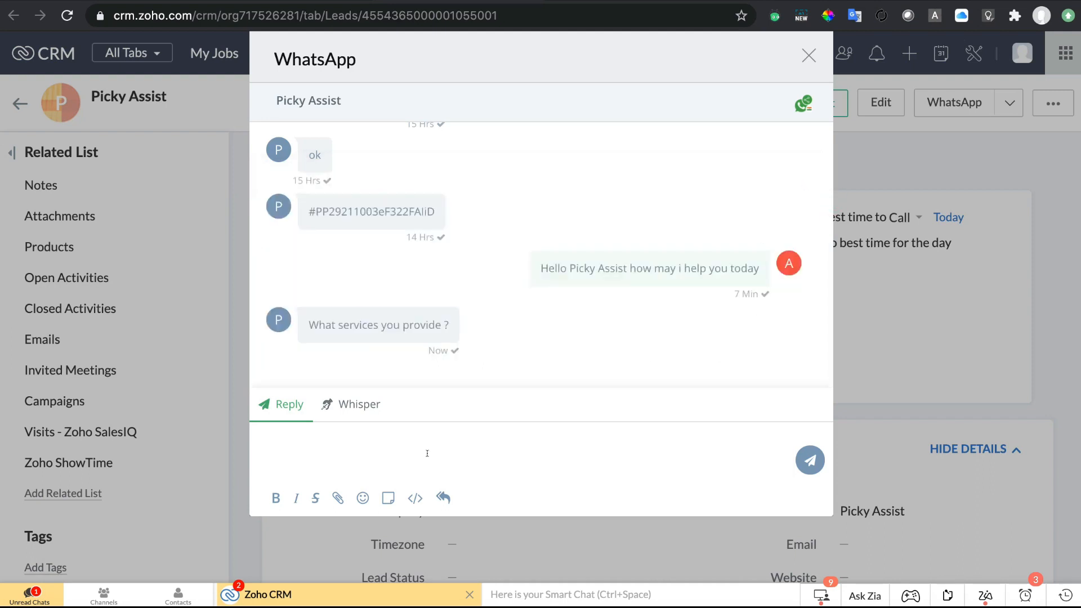
left_click(435, 457)
type("/")
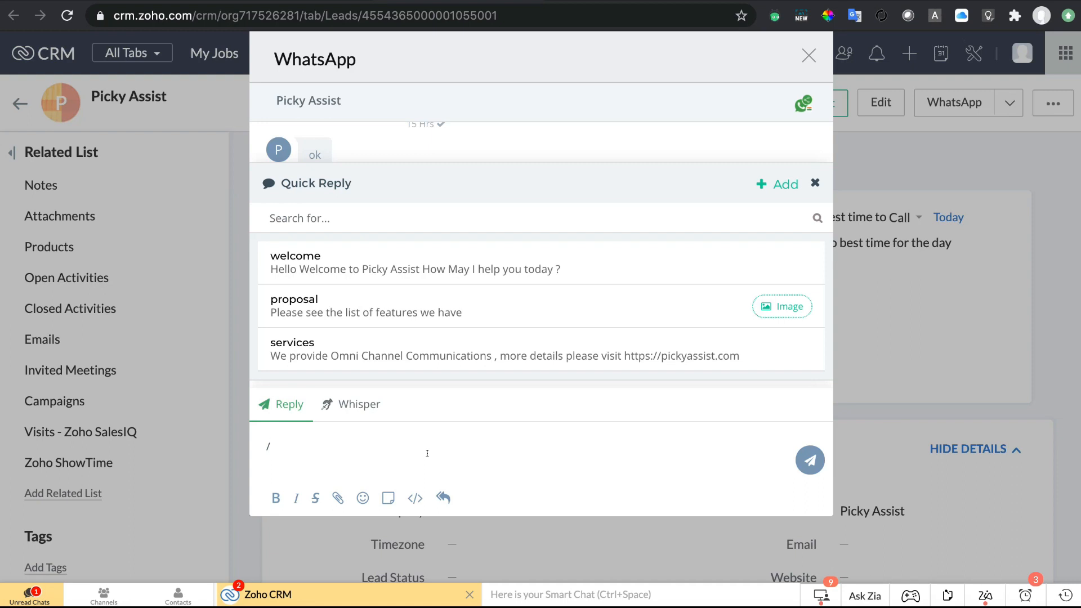
type("ser")
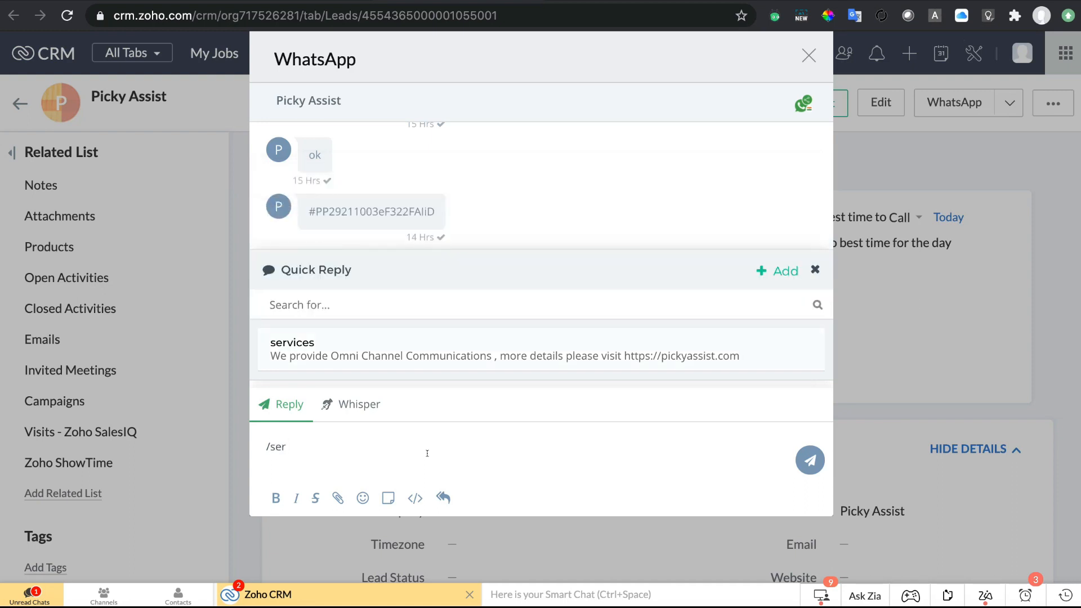
key("Return")
key("Return")
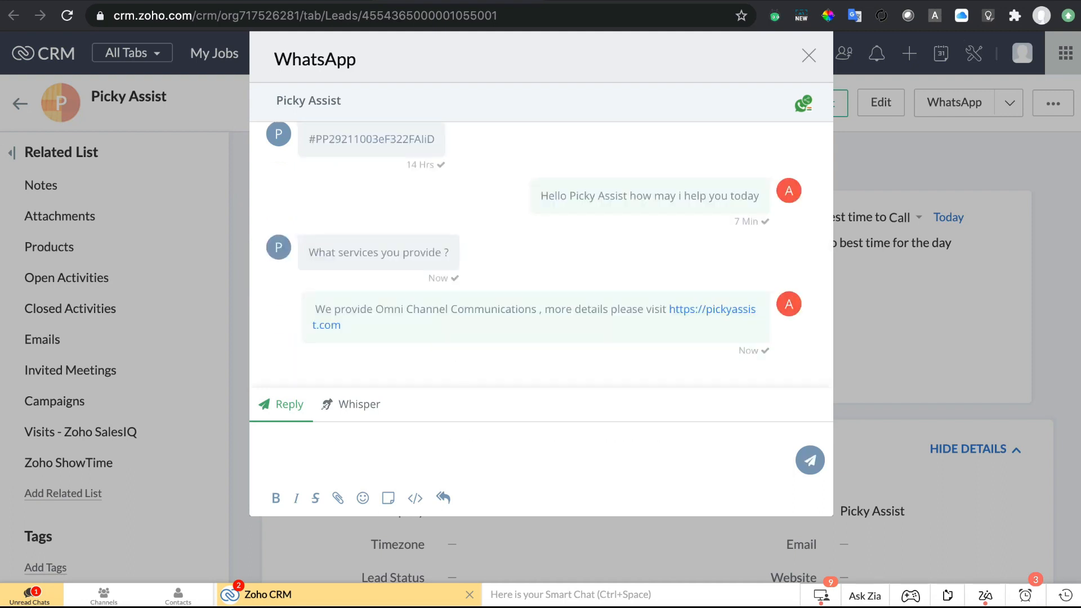
Confirm the services reply arrived in WhatsApp Web, then return to the CRM chat.
key("ctrl+Tab")
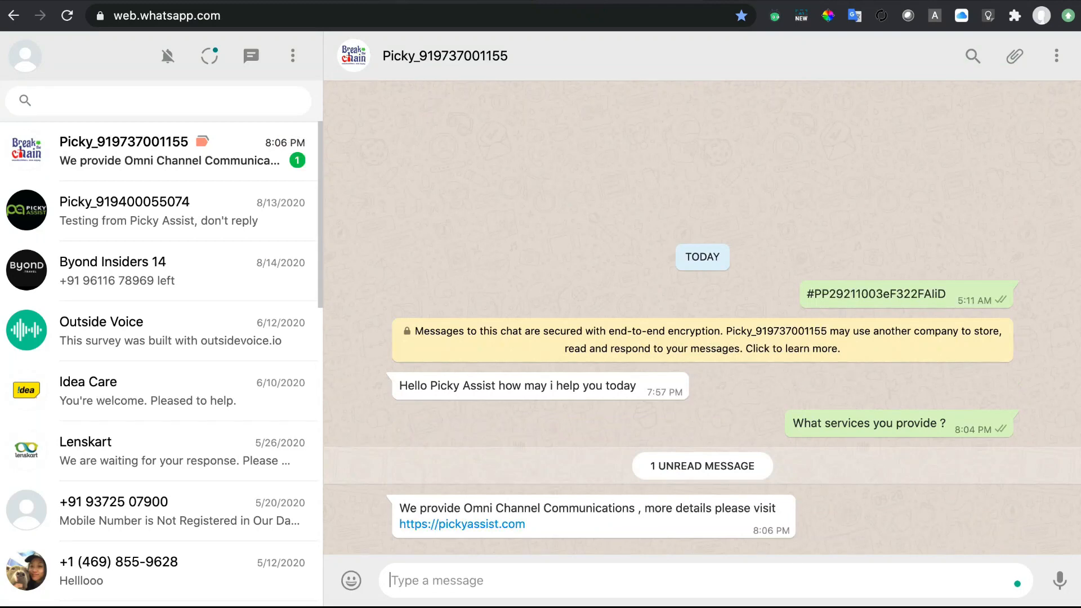
key("ctrl+Tab")
type("/")
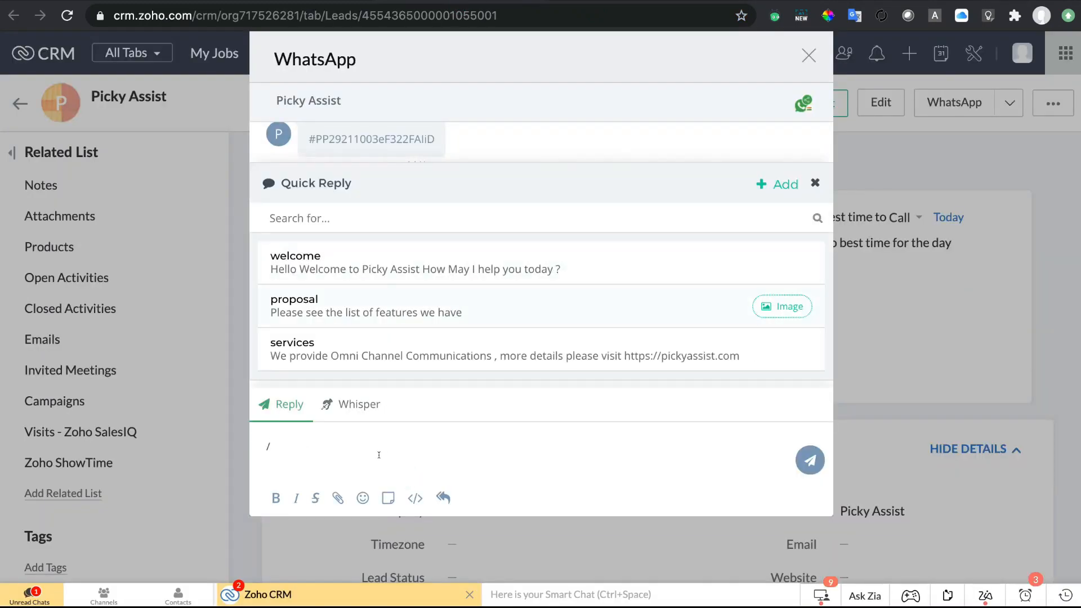
Send the 'proposal' quick reply with its Telephony Instant Call Back image, then view WhatsApp Web.
key("Return")
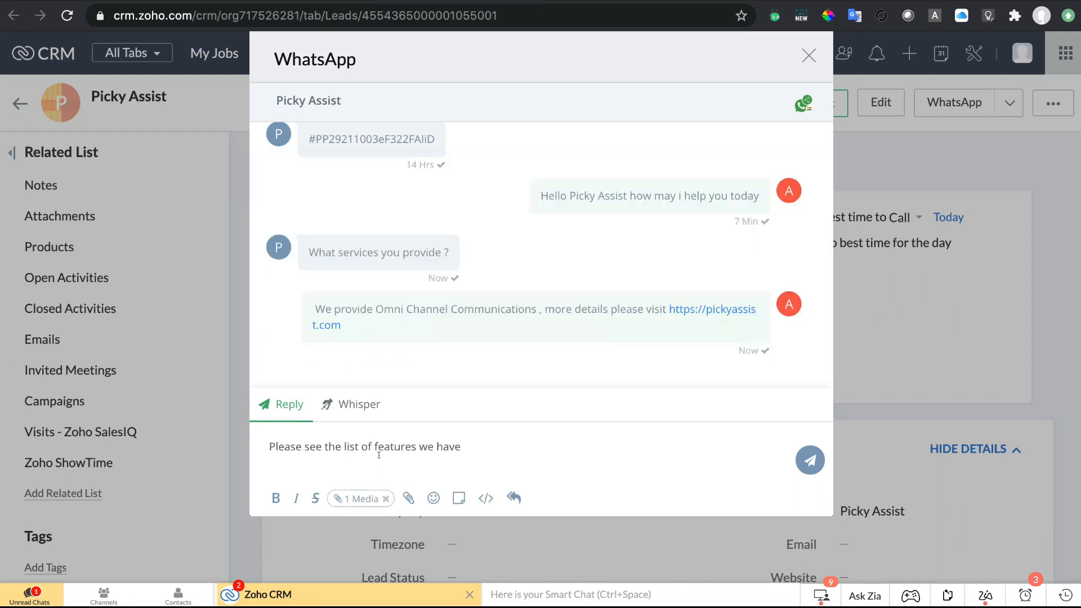
key("Return")
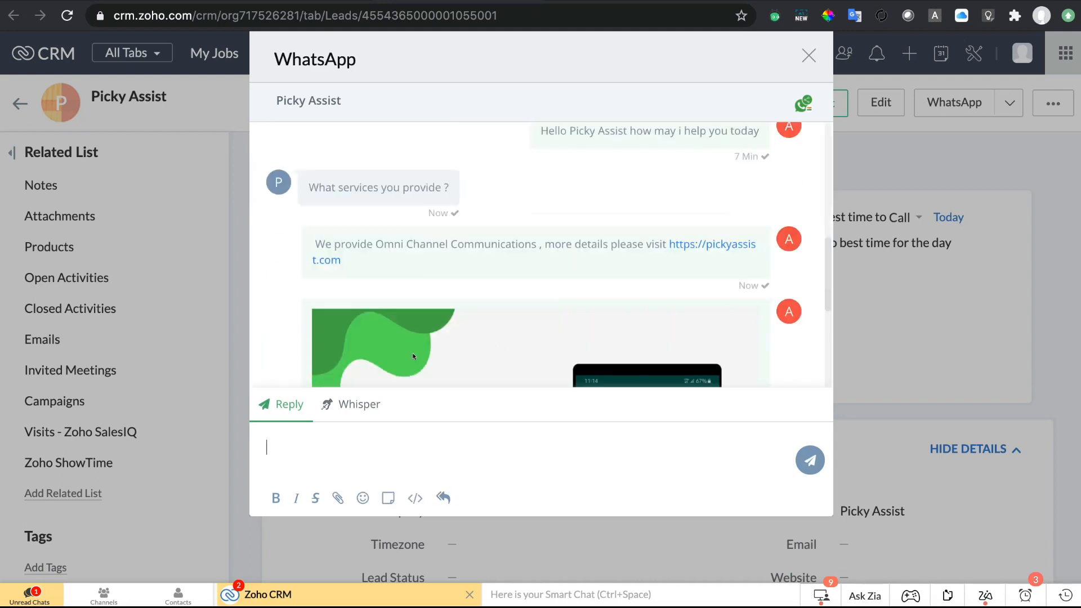
scroll(495, 325, "down", 3)
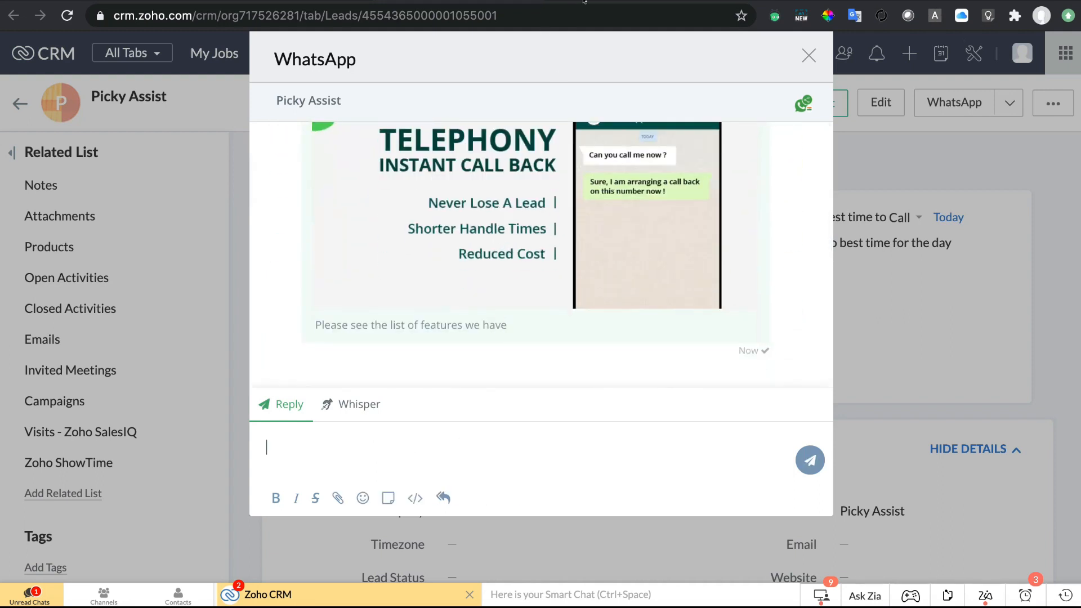
key("ctrl+Tab")
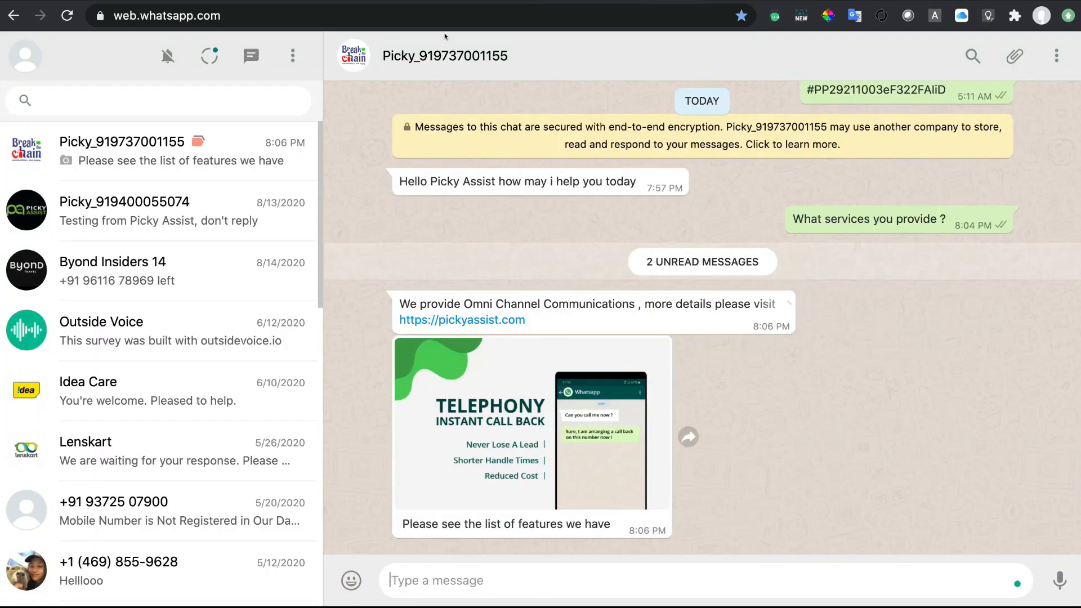
Go back from WhatsApp Web to the lead's Zoho CRM chat showing the sent features image.
key("ctrl+shift+Tab")
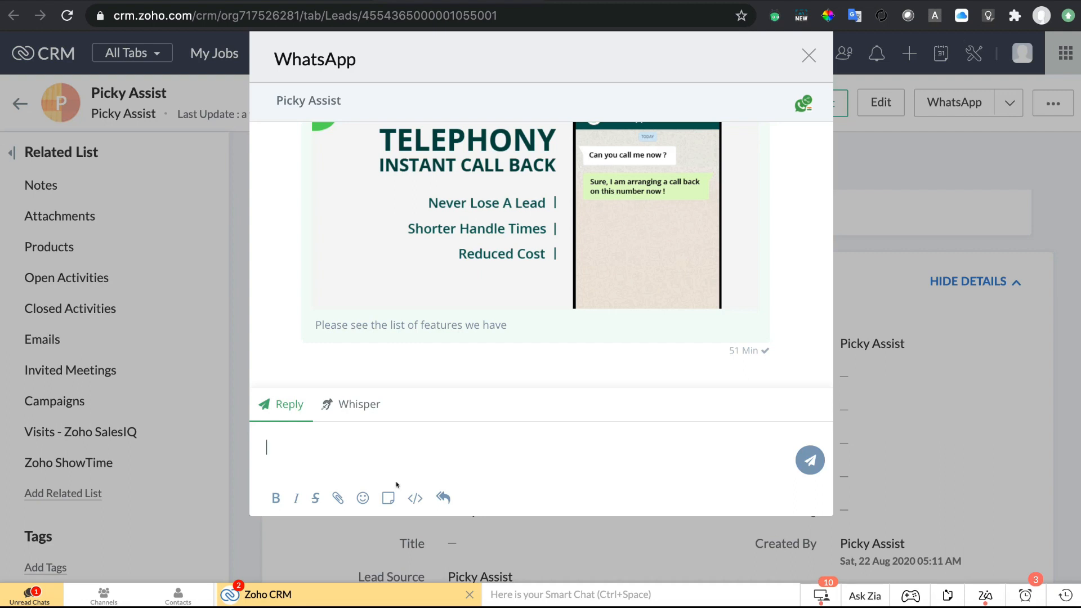
Browse the message templates and open OPT_IN_REQUEST_ [EN] with its {{1}}–{{6}} placeholders.
left_click(384, 497)
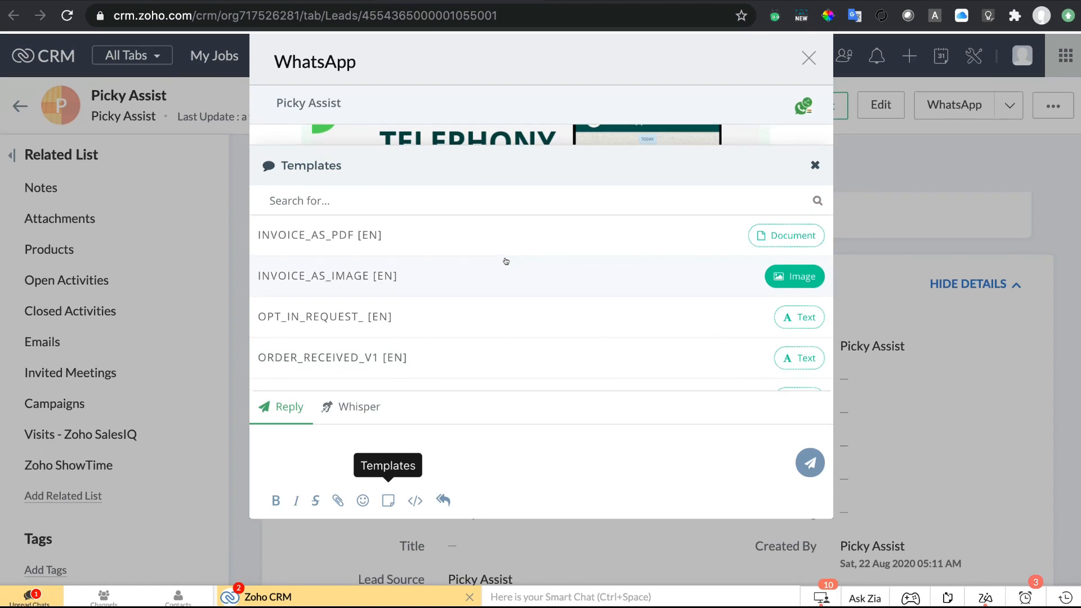
scroll(501, 300, "down", 5)
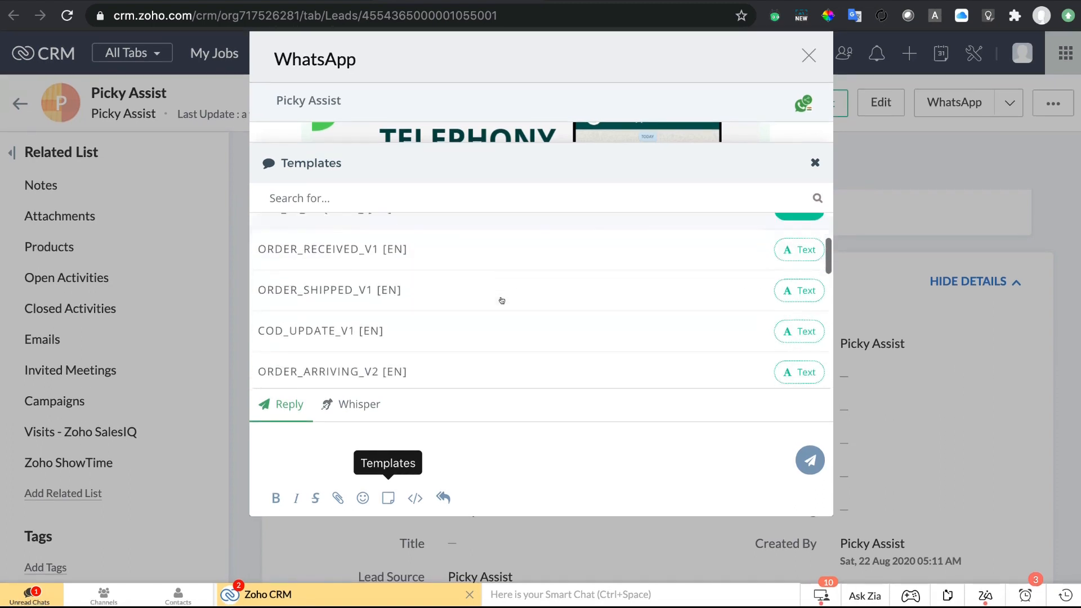
scroll(502, 300, "up", 2)
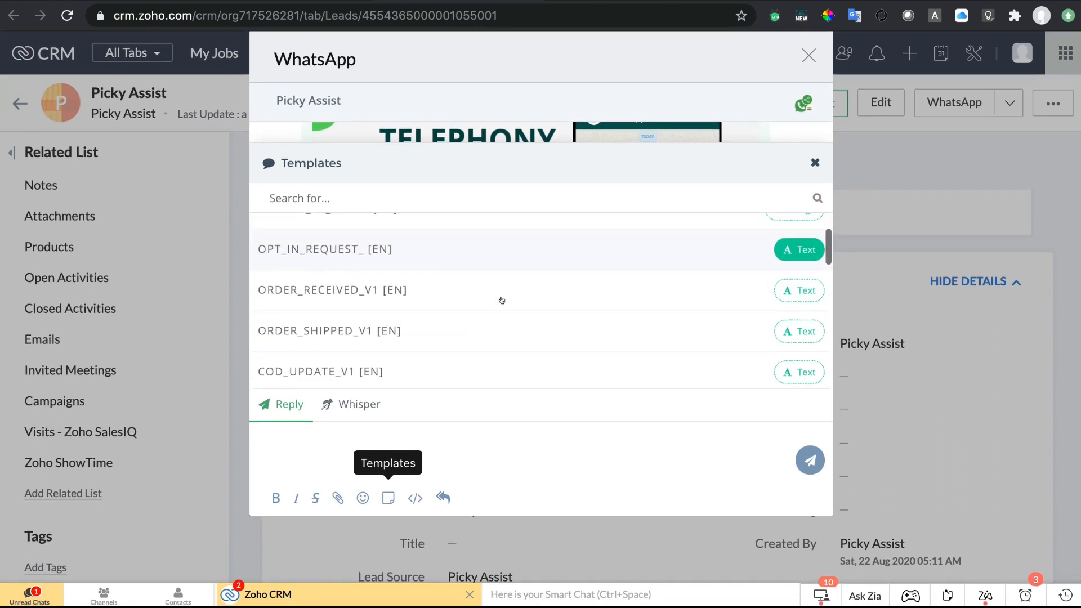
scroll(501, 300, "up", 1)
scroll(502, 300, "down", 3)
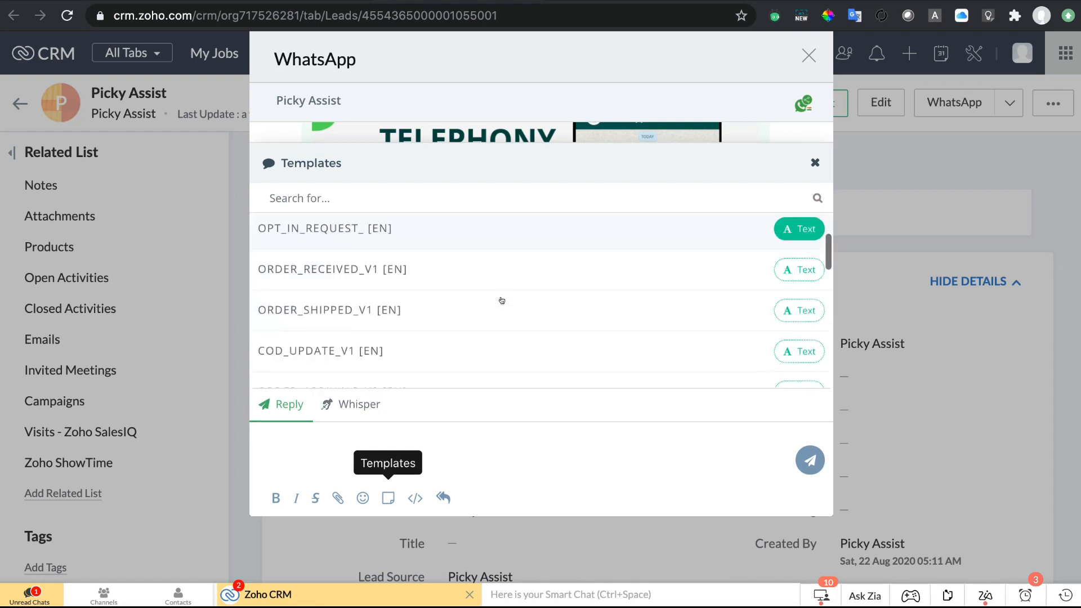
scroll(502, 299, "down", 3)
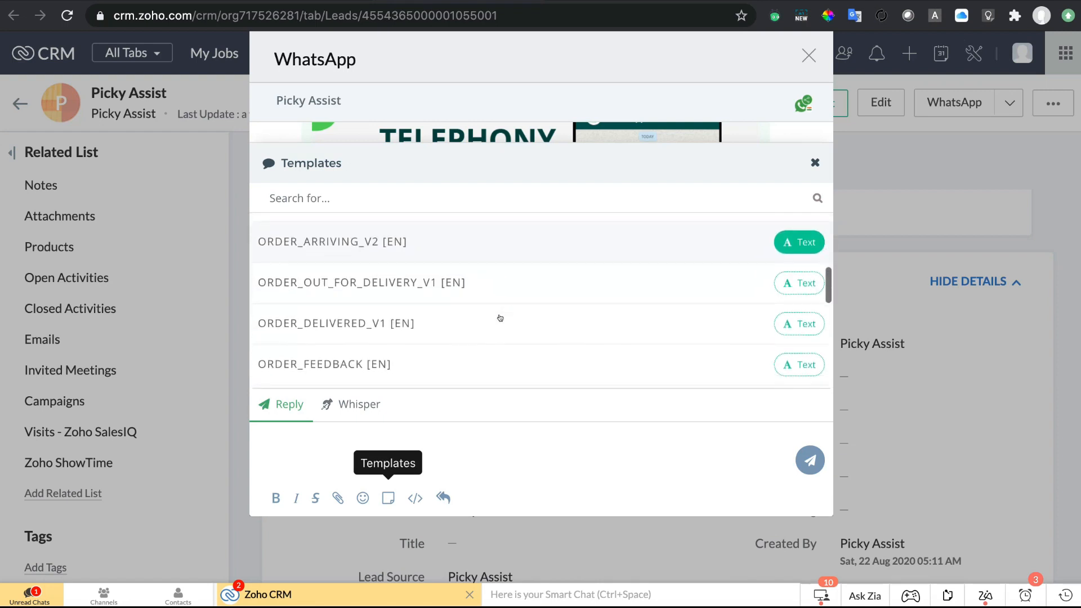
scroll(499, 318, "down", 2)
scroll(500, 318, "up", 6)
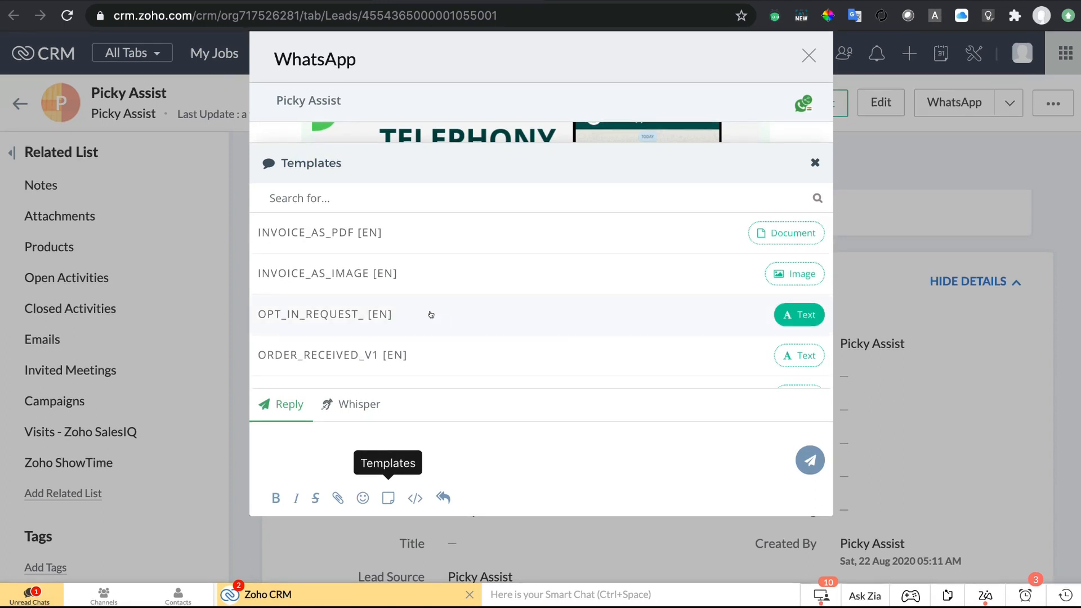
left_click(430, 314)
scroll(458, 331, "down", 1)
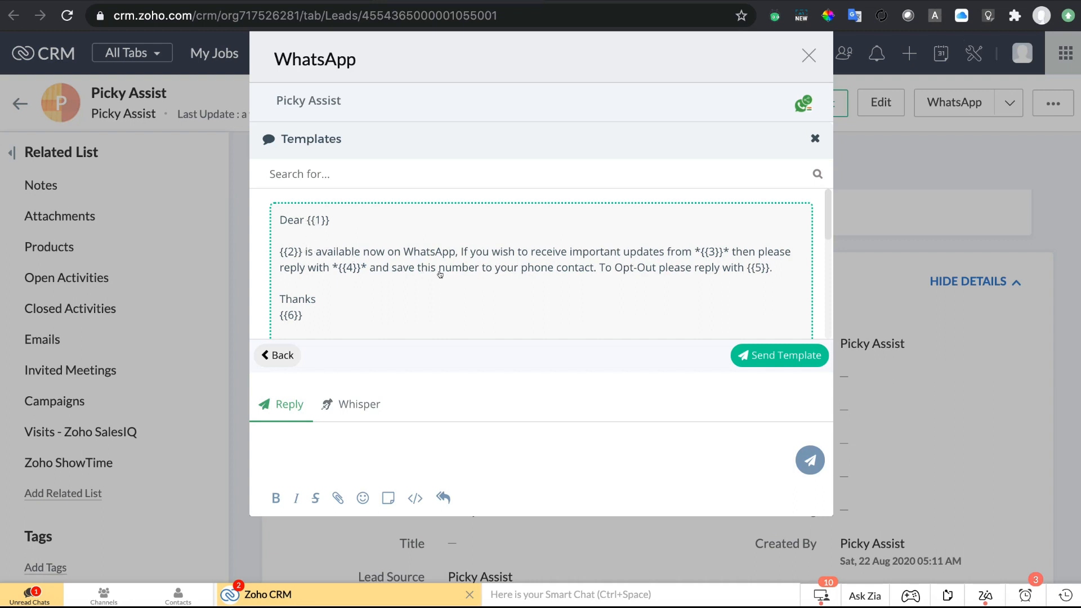
Fill dynamic value {{1}} with the lead's Full_Name attribute.
scroll(440, 274, "down", 2)
scroll(439, 274, "down", 2)
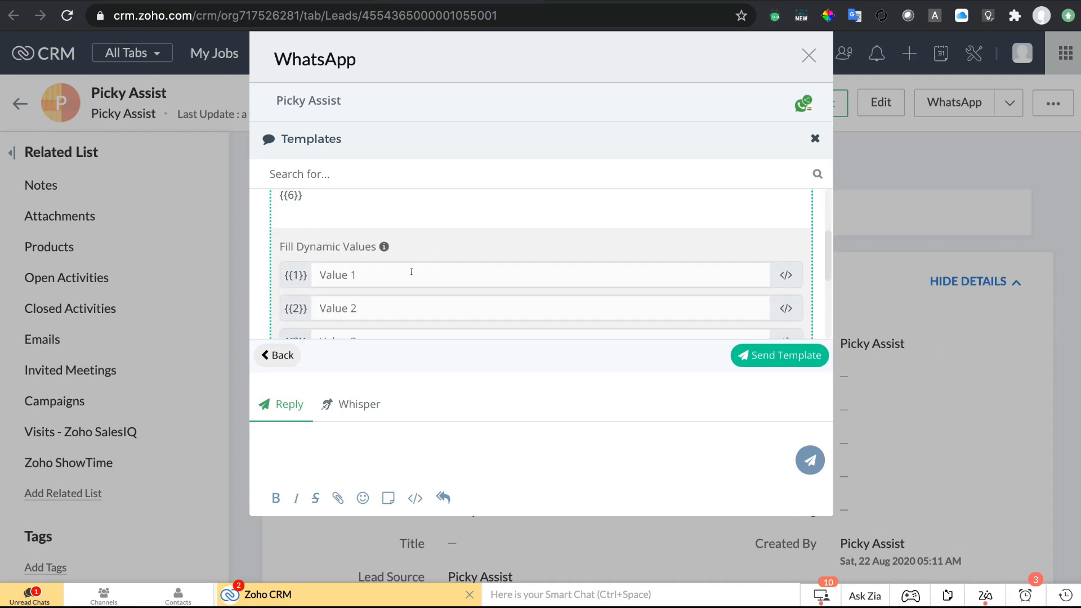
left_click(444, 278)
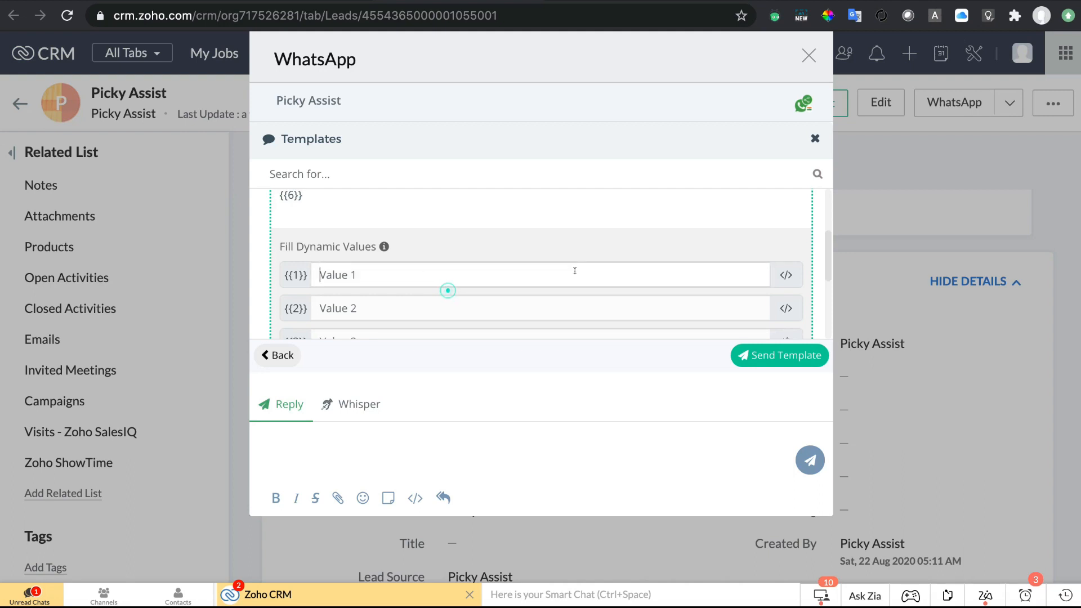
left_click(785, 275)
left_click(452, 194)
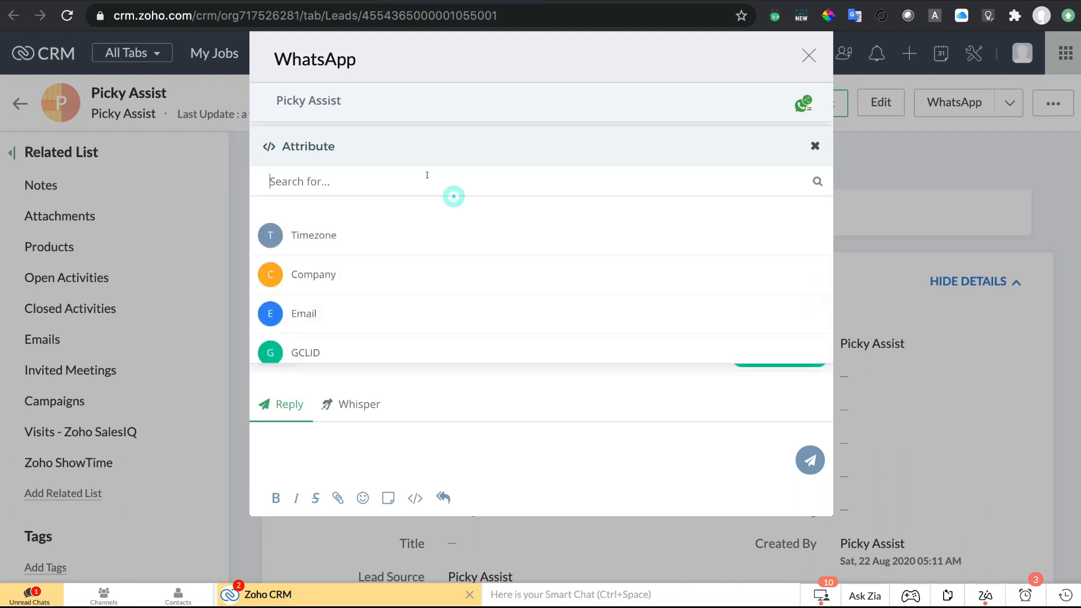
type("full")
left_click(425, 242)
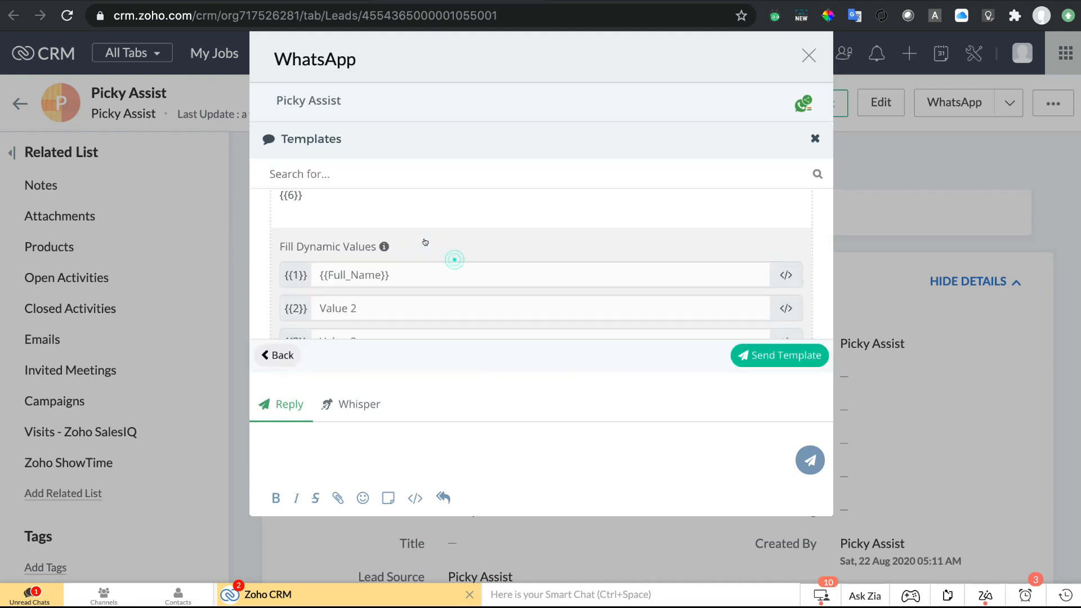
scroll(435, 270, "up", 5)
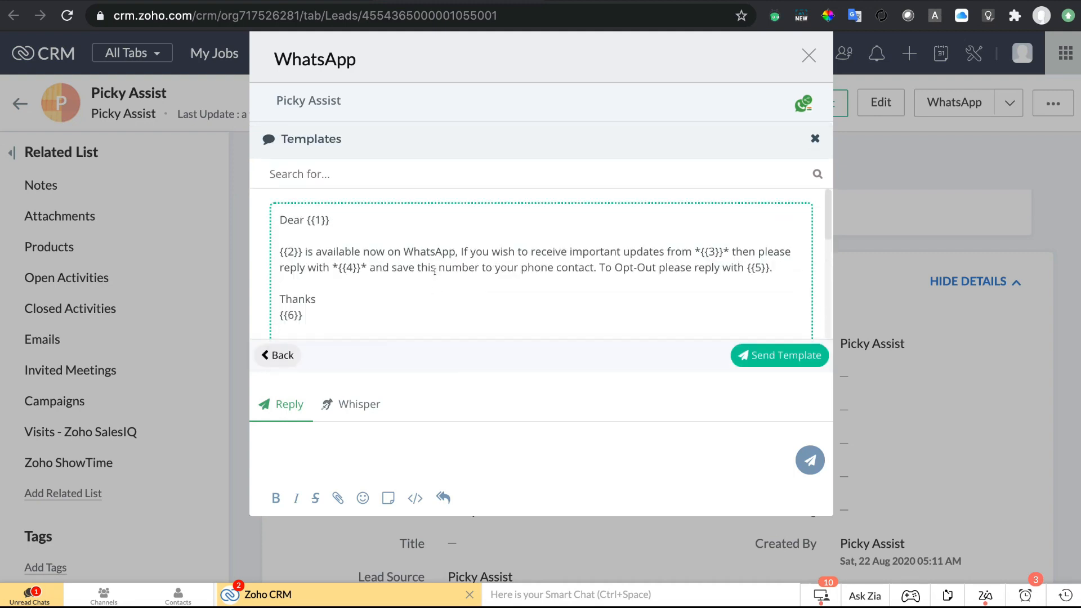
scroll(433, 282, "down", 3)
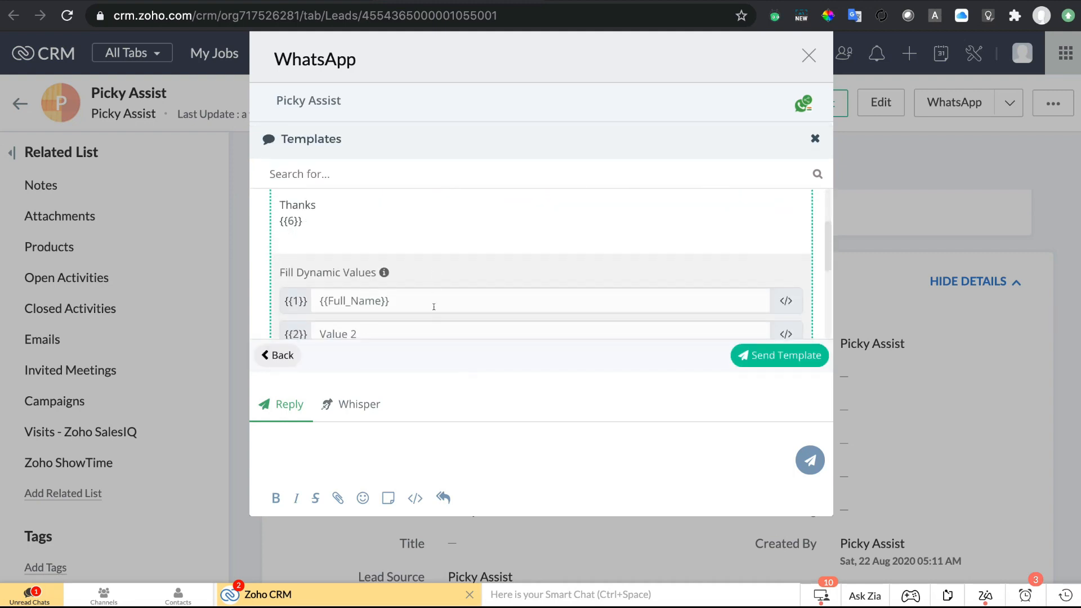
scroll(434, 306, "down", 1)
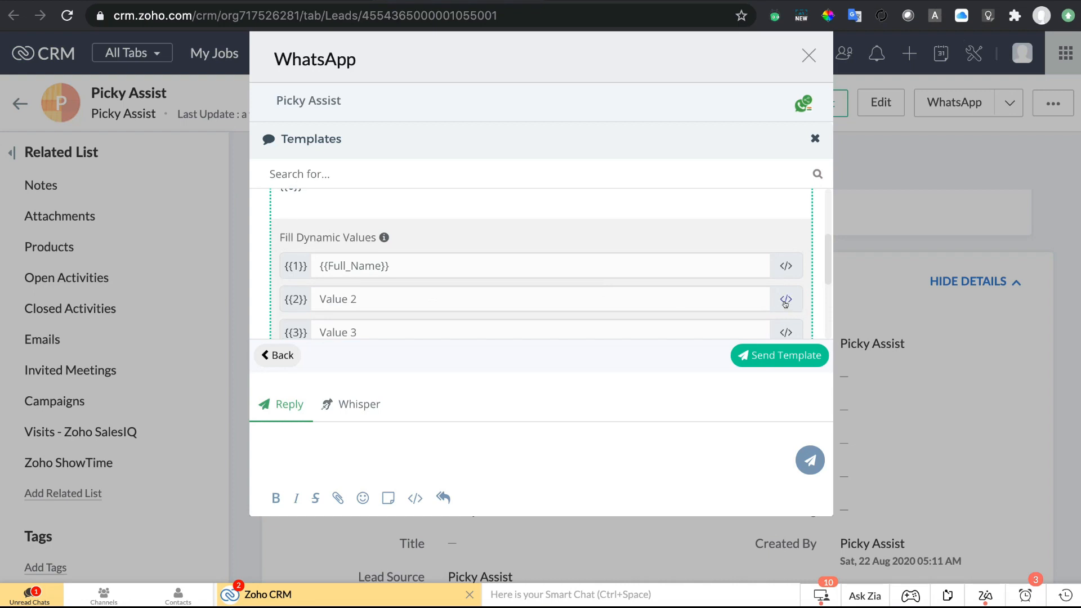
Fill dynamic values {{2}} and {{3}} with the lead's {{Company}} attribute.
left_click(785, 299)
key("ctrl+a")
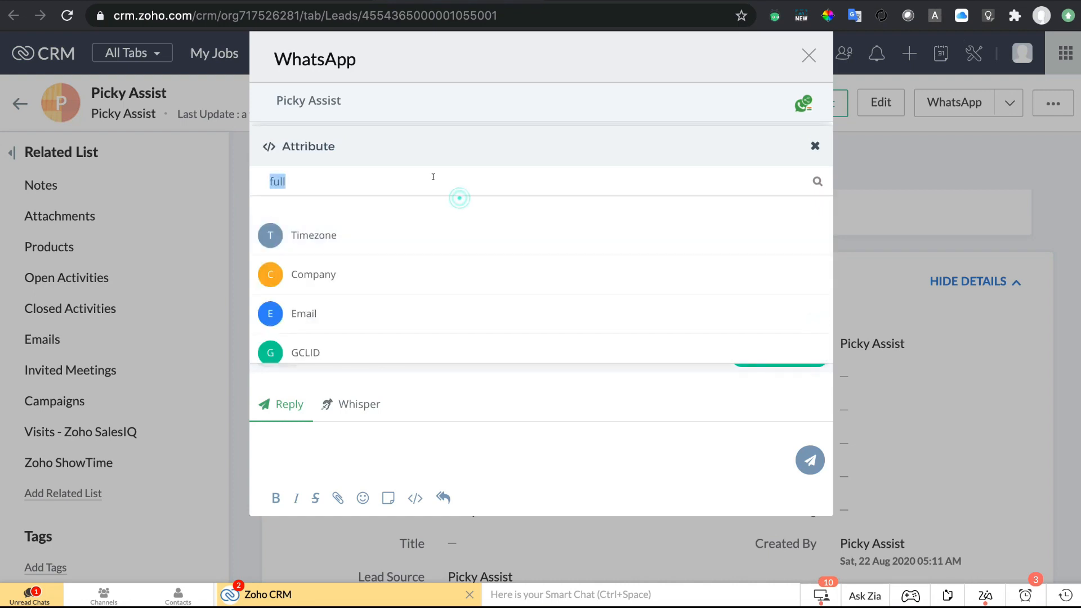
type("cm")
key("BackSpace")
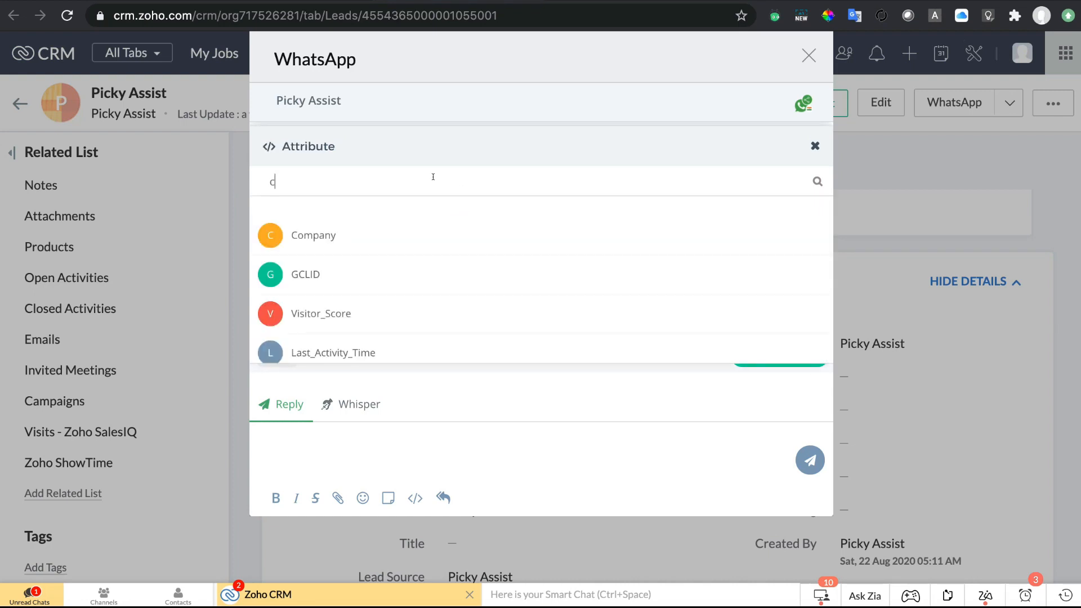
left_click(421, 231)
scroll(488, 206, "up", 5)
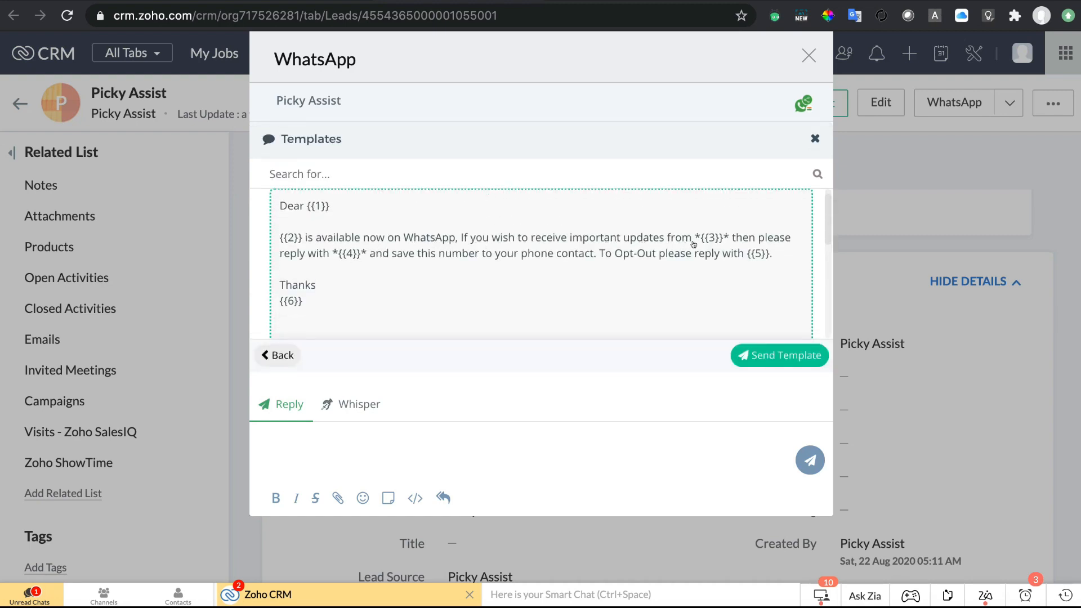
scroll(626, 280, "down", 5)
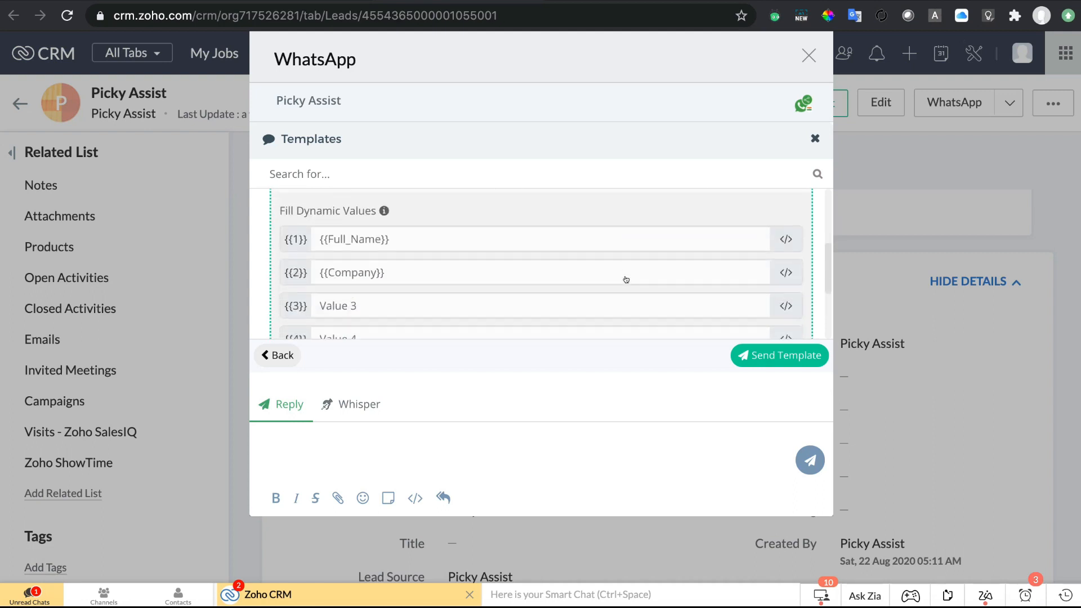
left_click(448, 251)
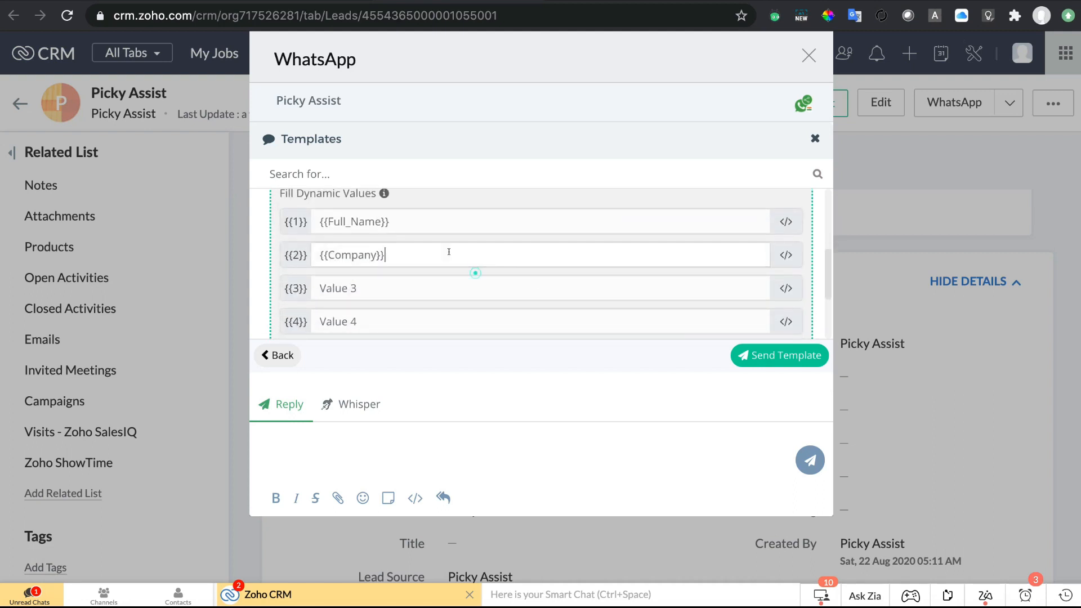
key("ctrl+a")
key("ctrl+c")
left_click(447, 295)
key("ctrl+v")
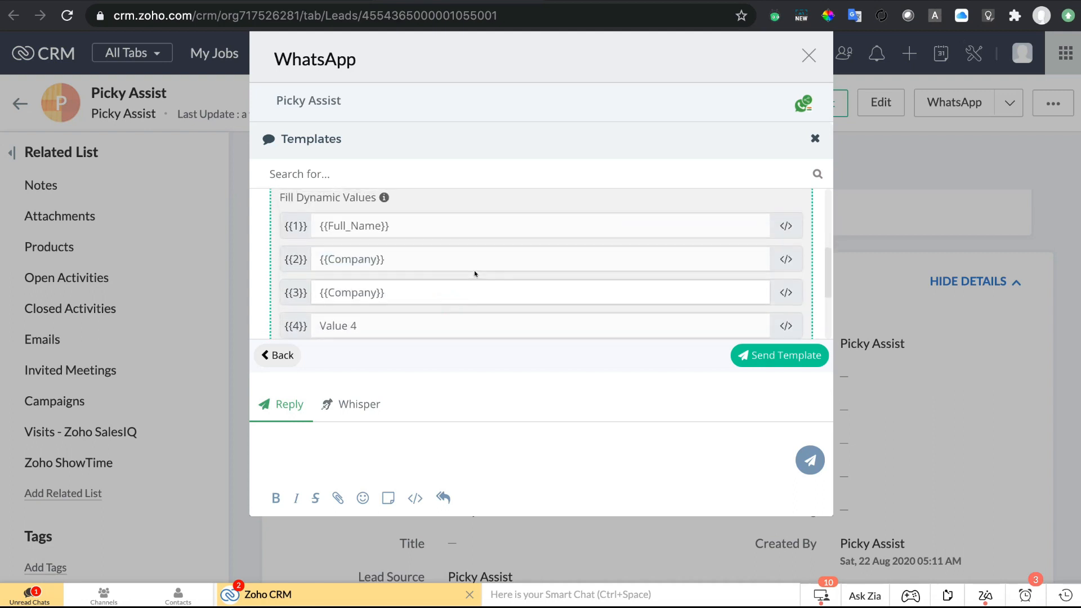
Enter 'Start' and 'Stop' as dynamic values {{4}} and {{5}}.
scroll(474, 270, "up", 5)
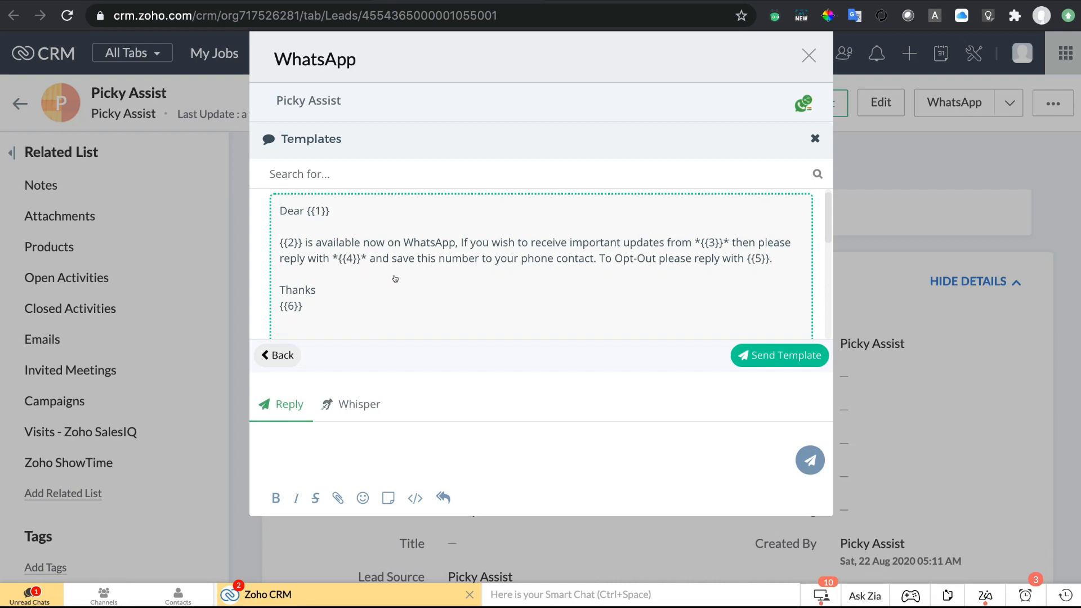
scroll(371, 278, "down", 5)
left_click(377, 293)
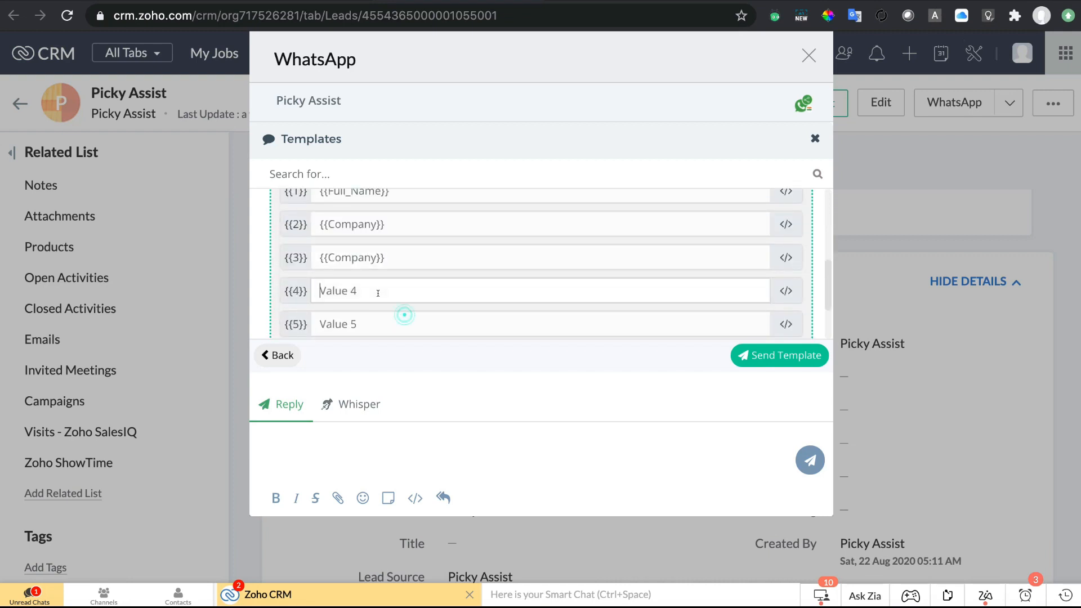
type("Start")
scroll(417, 278, "up", 2)
scroll(408, 263, "up", 4)
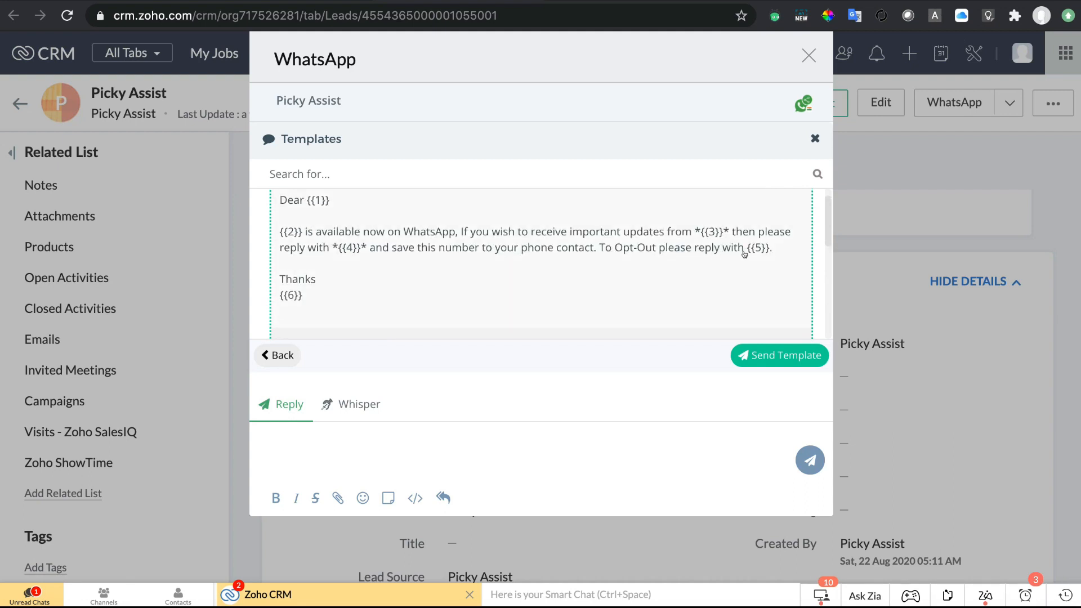
scroll(530, 278, "down", 5)
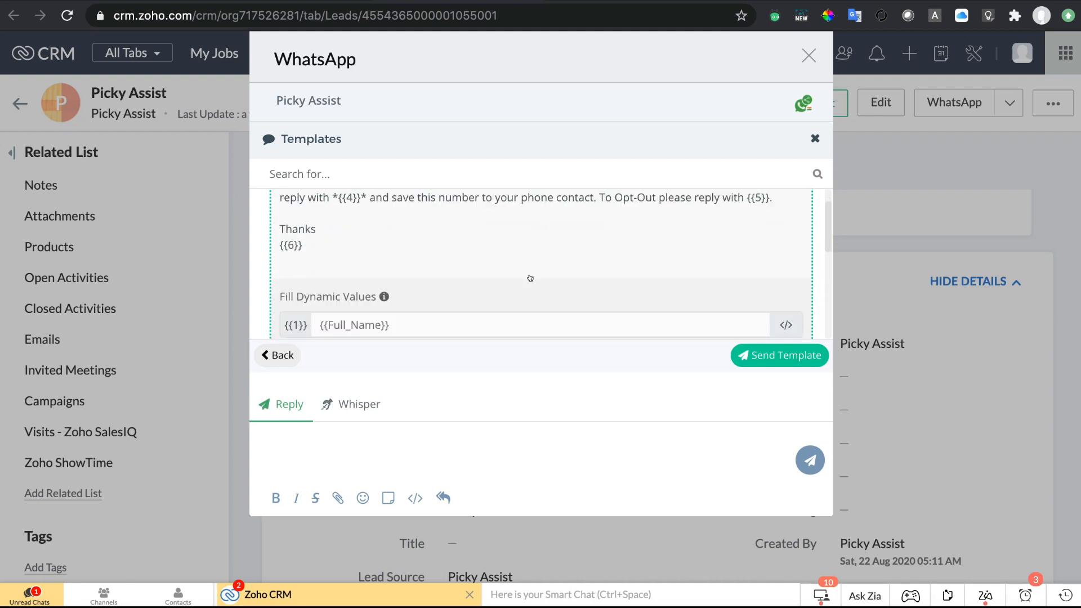
left_click(430, 257)
type("Stop")
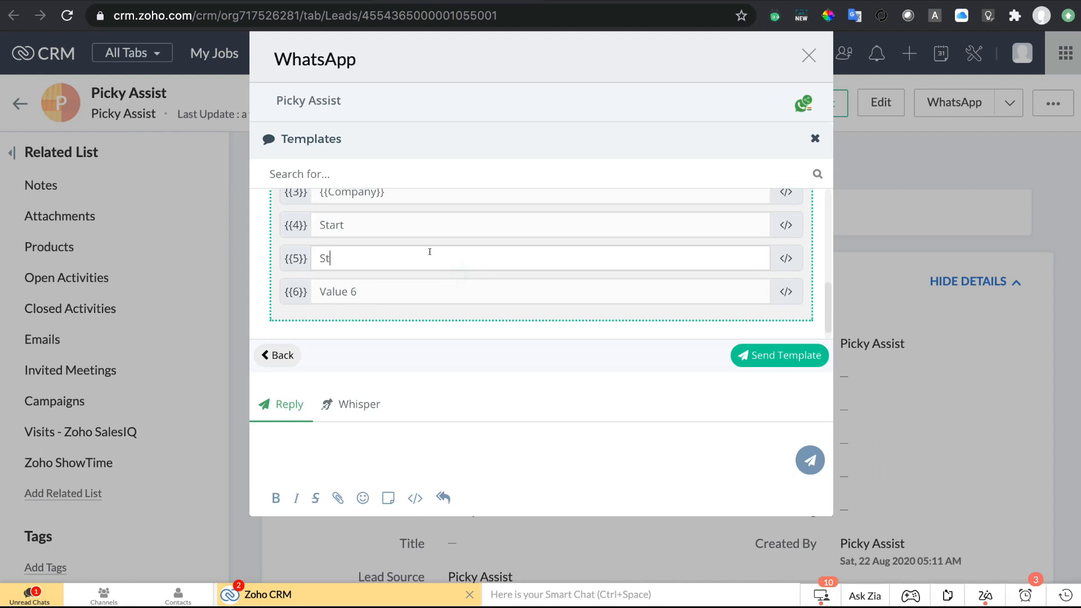
Fill value {{6}} with {{Company}} and send the opt-in template to the lead.
left_click(454, 292)
key("ctrl+v")
scroll(518, 272, "up", 5)
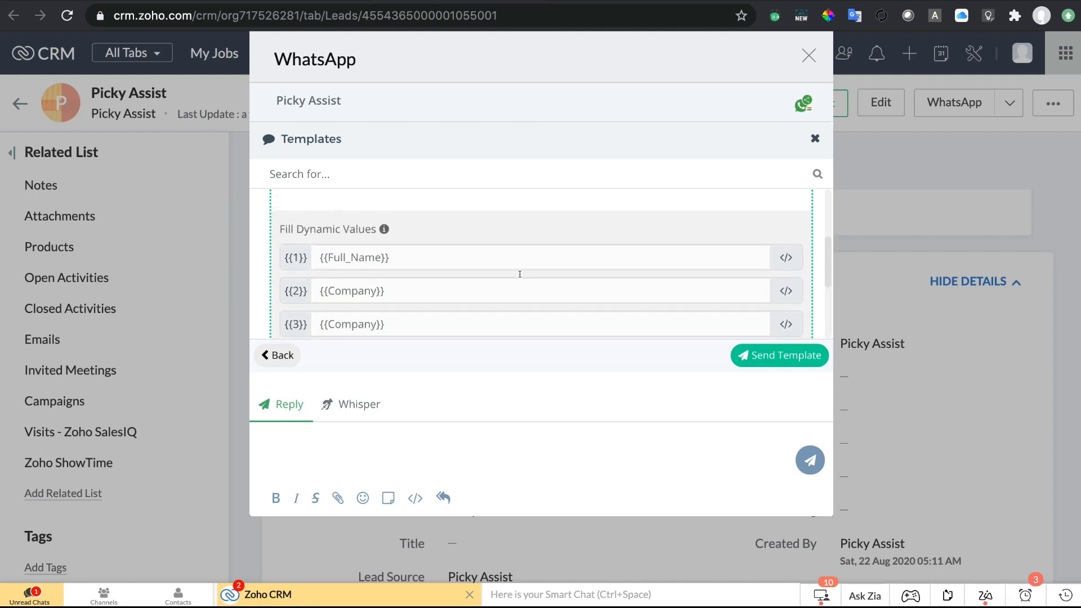
scroll(520, 274, "up", 4)
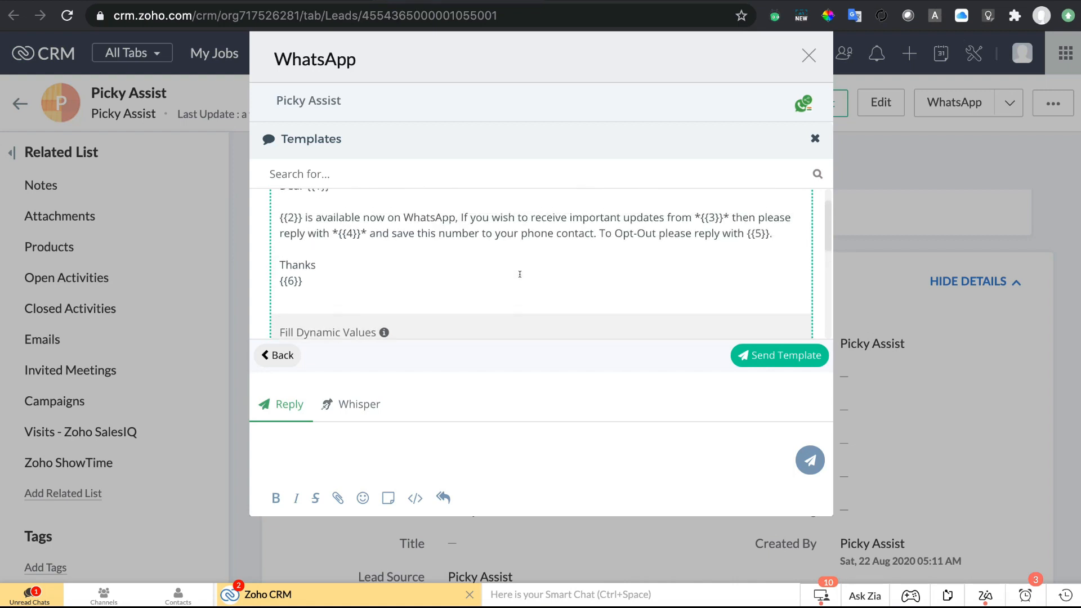
scroll(518, 273, "down", 4)
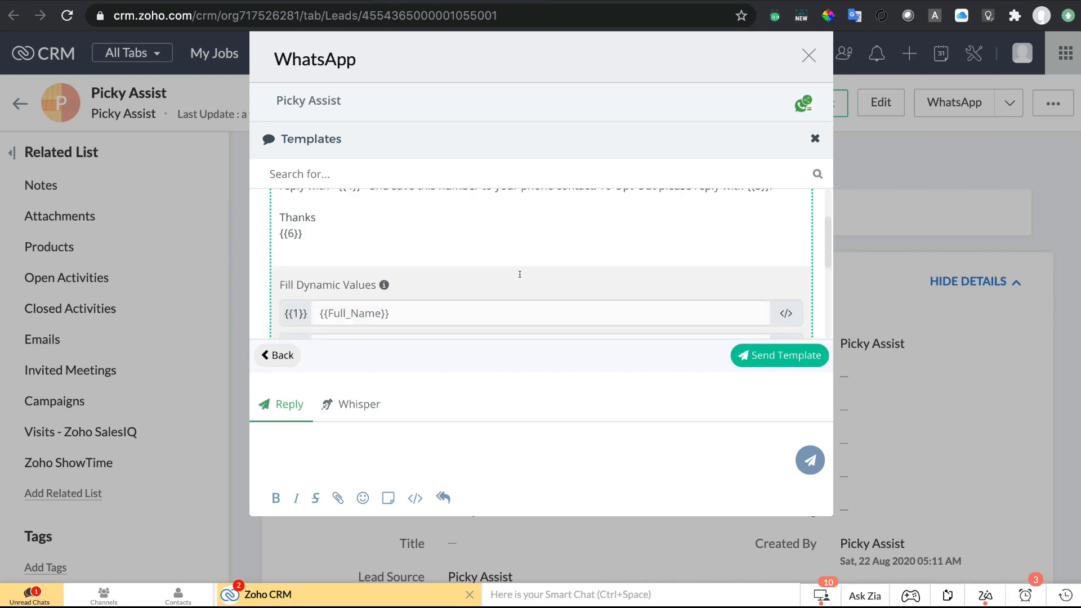
left_click(791, 361)
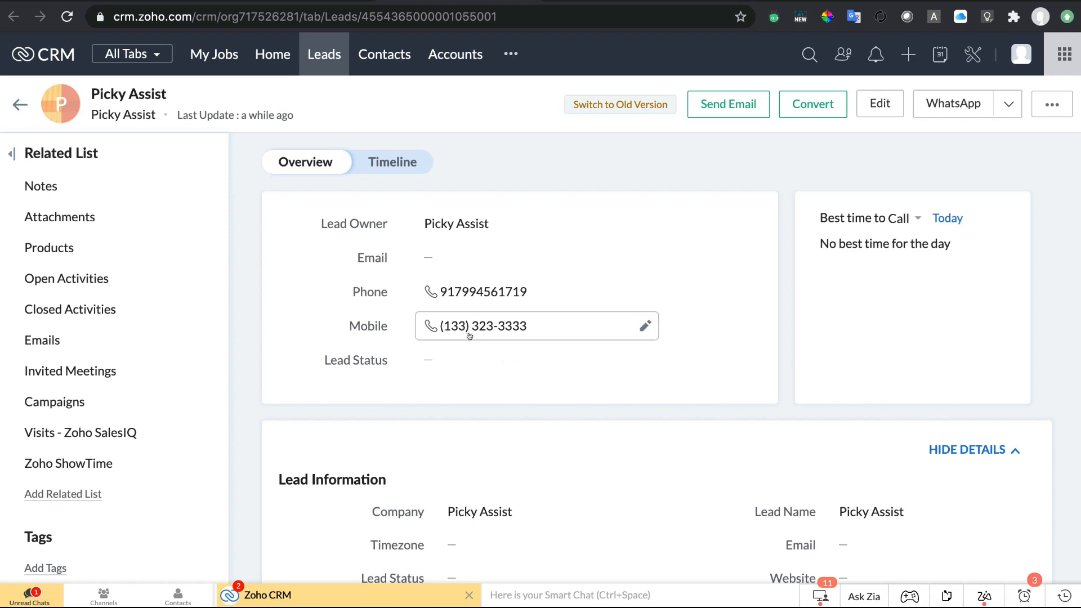
Reopen the lead's WhatsApp conversation to see the sent opt-in request asking for Start or Stop.
left_click(950, 102)
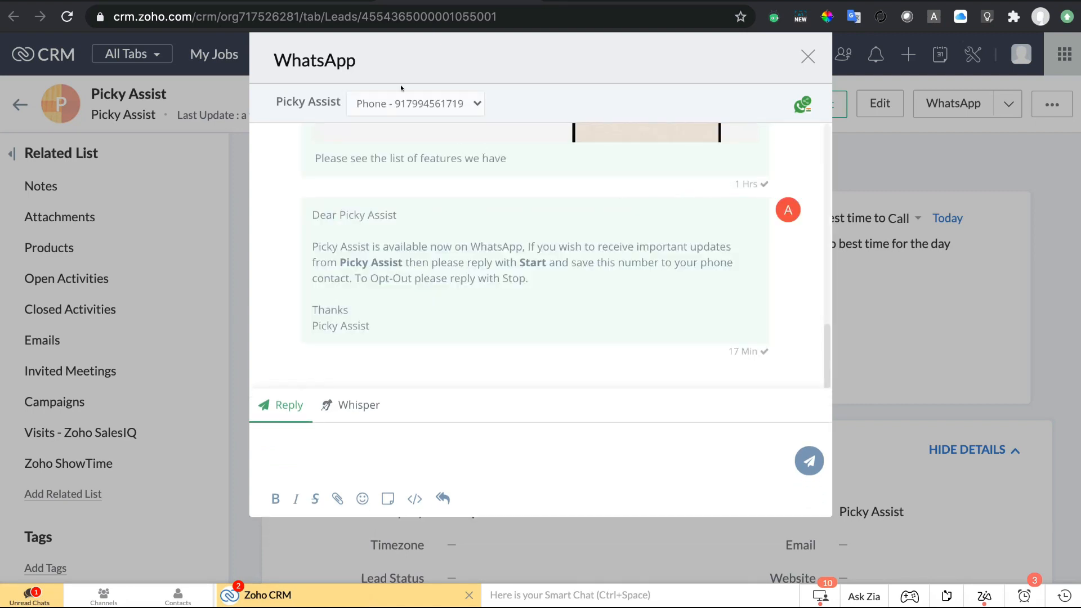
left_click(434, 107)
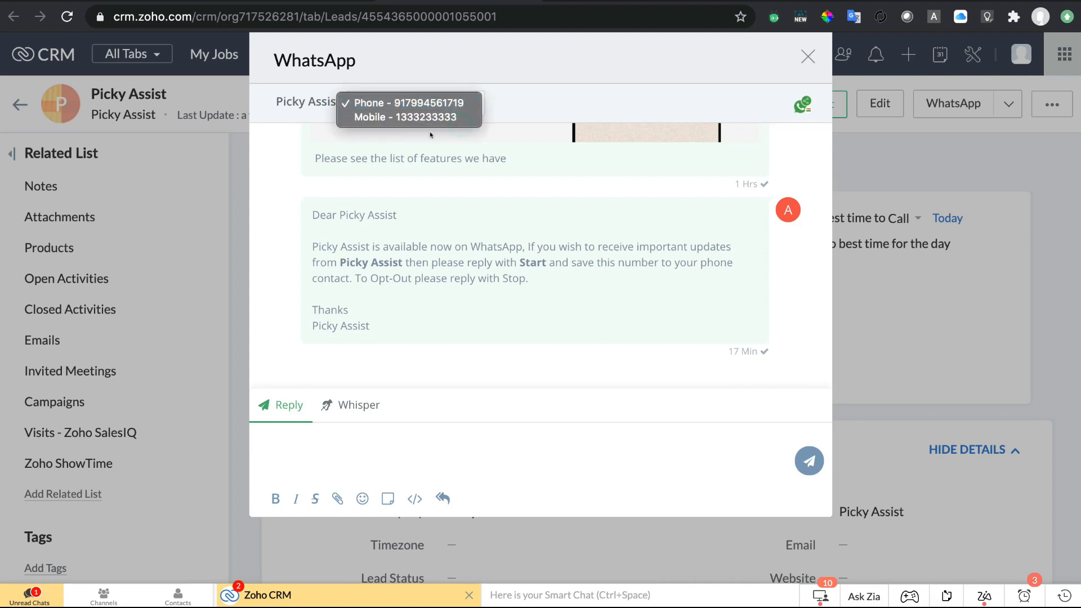
left_click(433, 122)
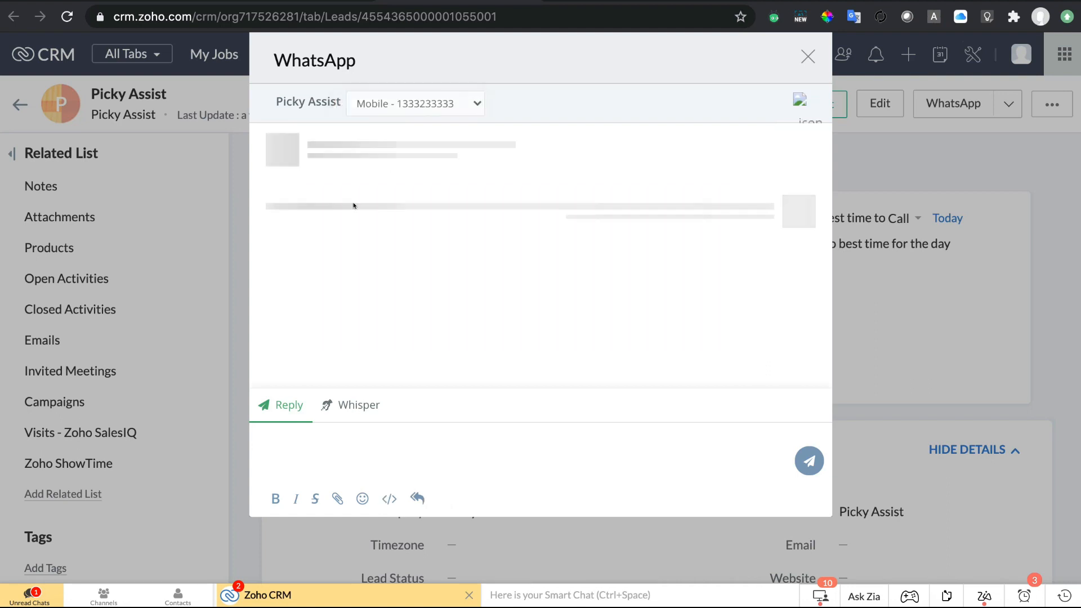
left_click(434, 103)
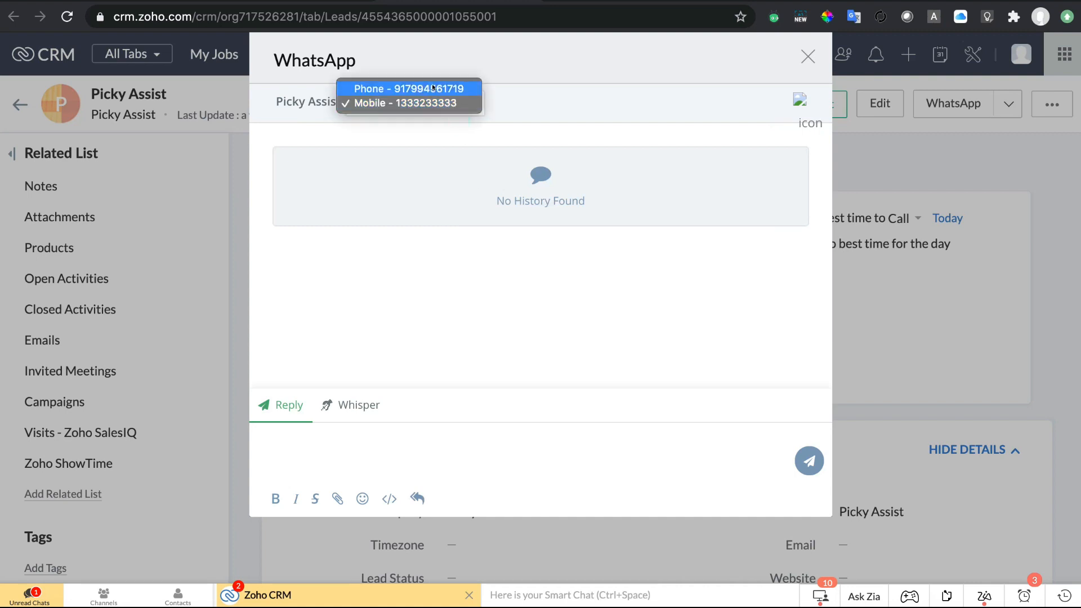
left_click(433, 88)
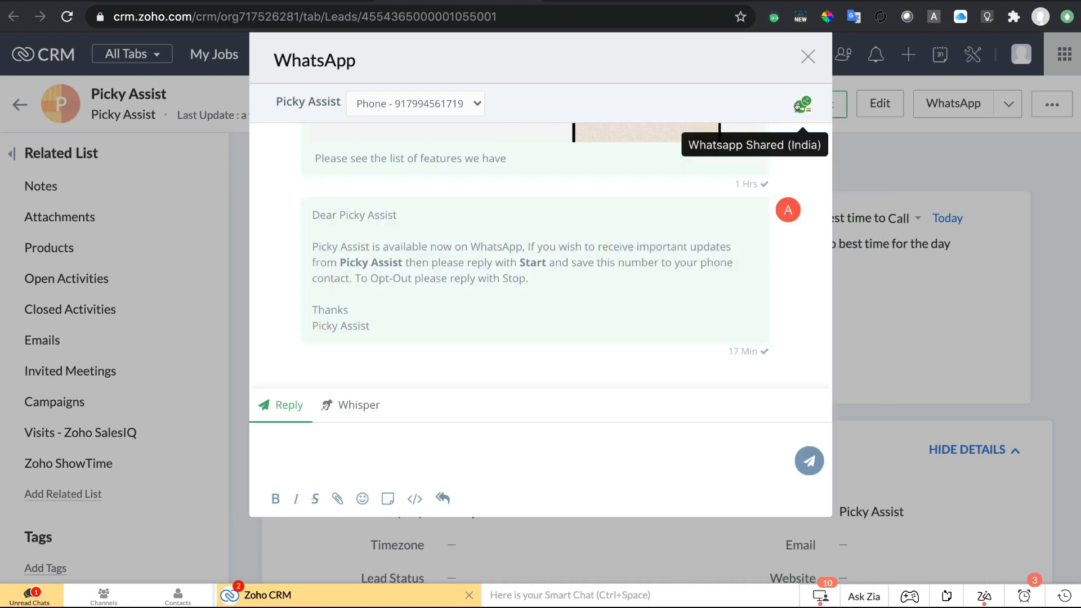
left_click(797, 105)
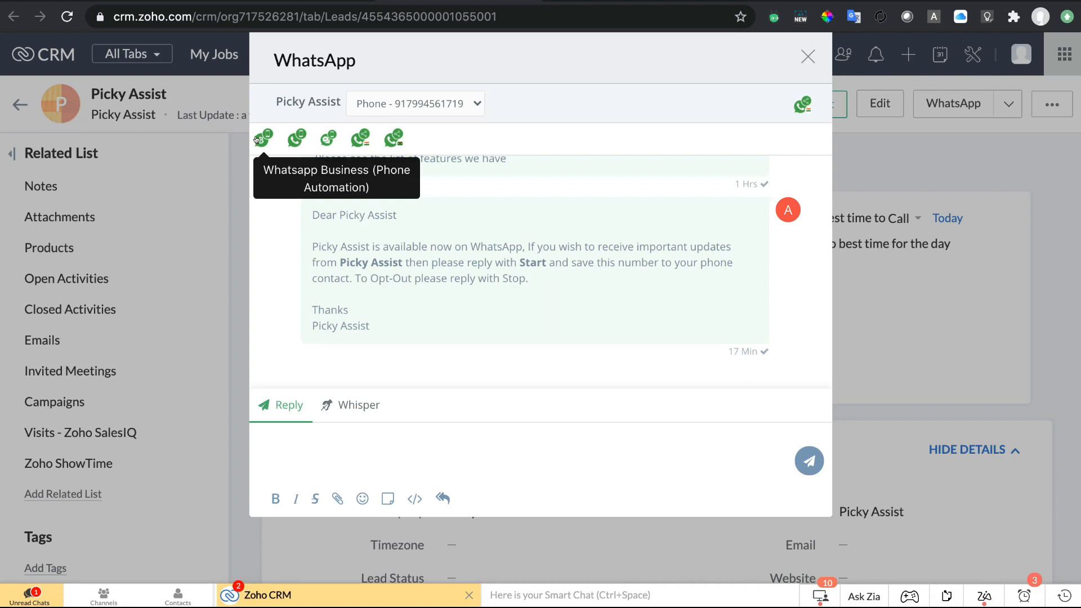
left_click(292, 138)
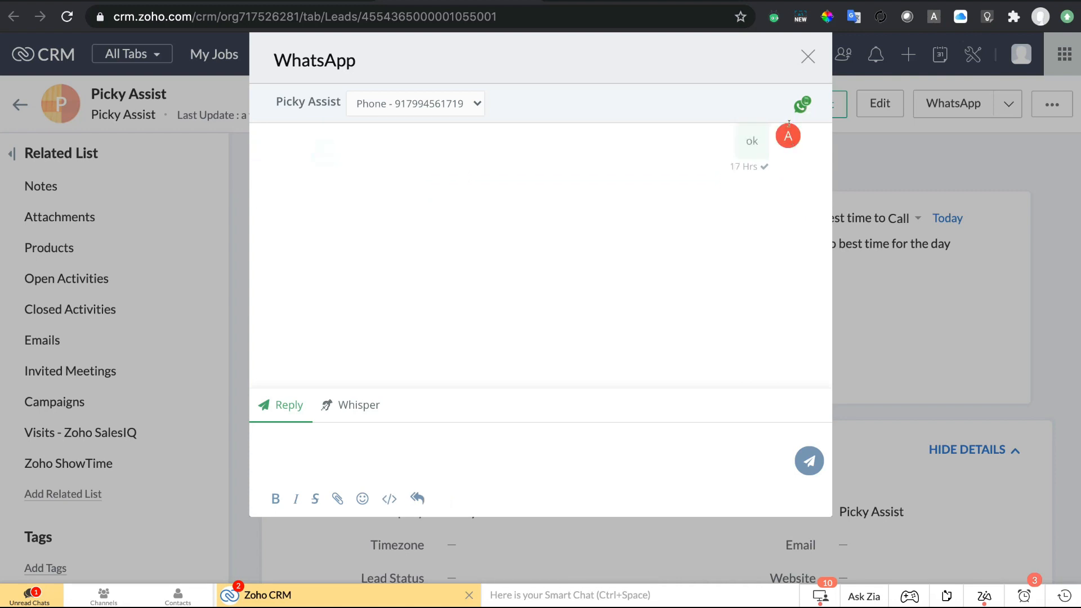
mouse_move(799, 103)
left_click(328, 136)
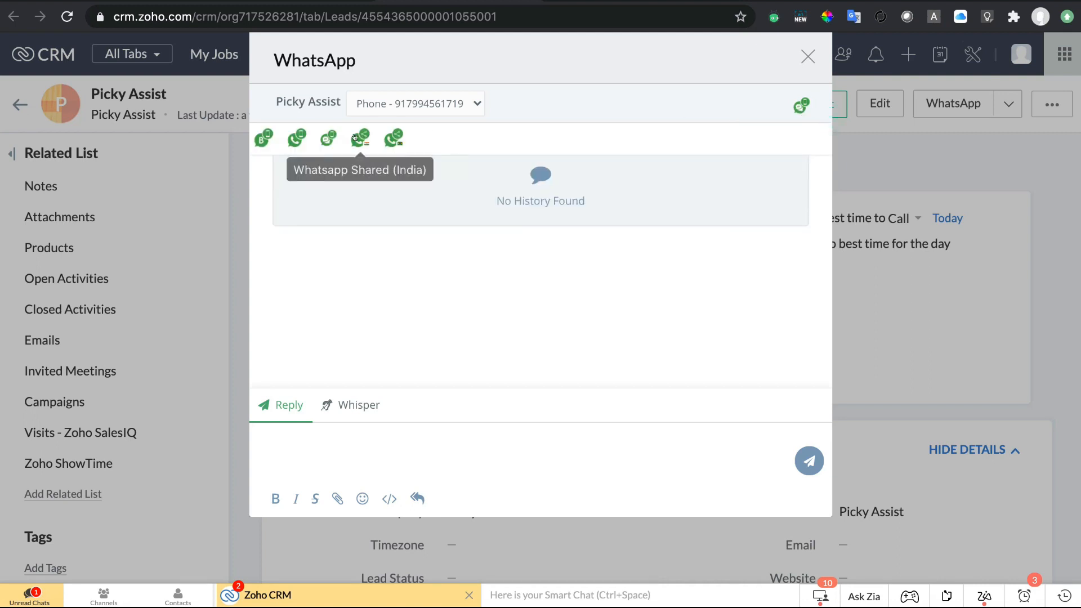
left_click(354, 138)
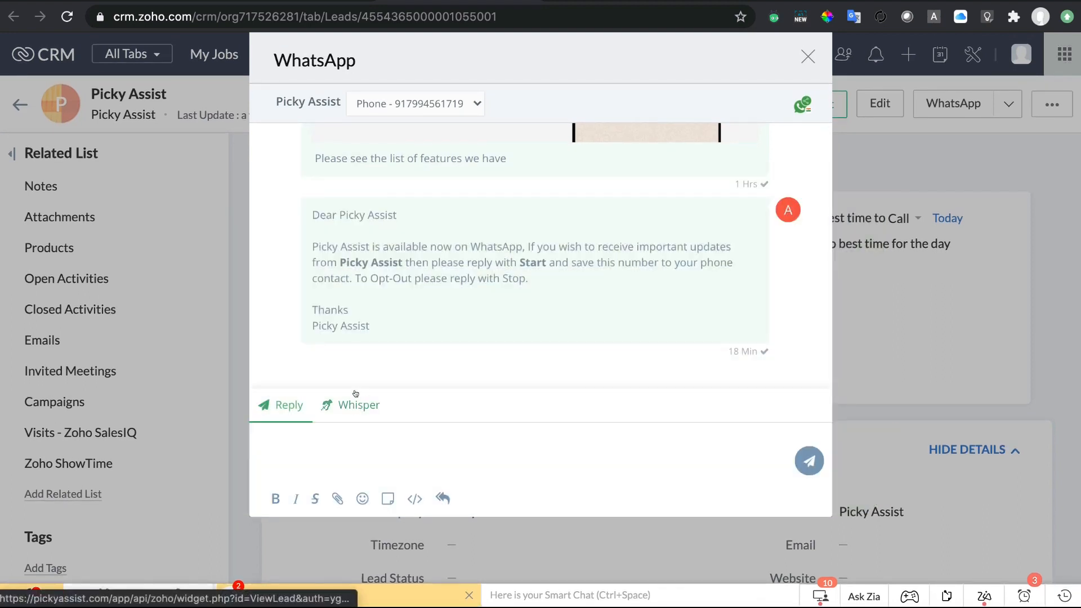
Post an internal whisper note reading 'internal note' on the lead's chat.
left_click(355, 393)
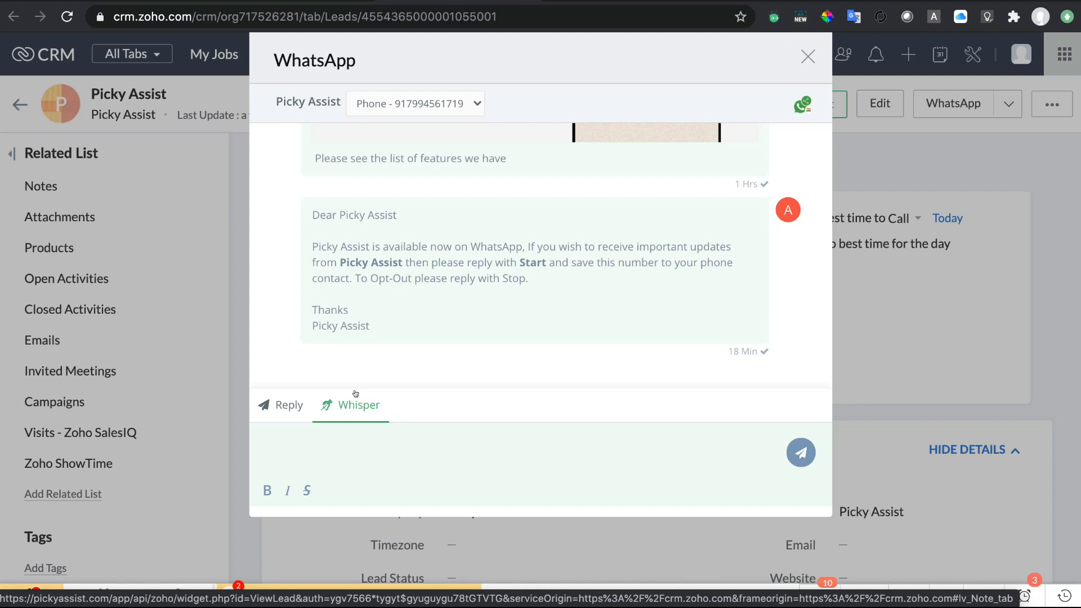
left_click(349, 444)
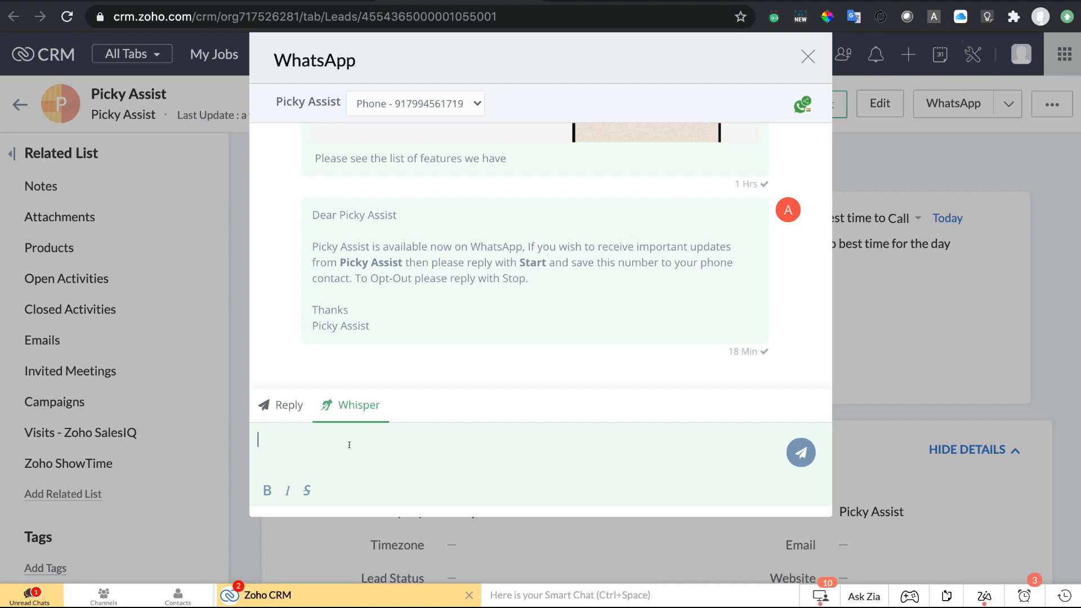
type("internal note")
key("Return")
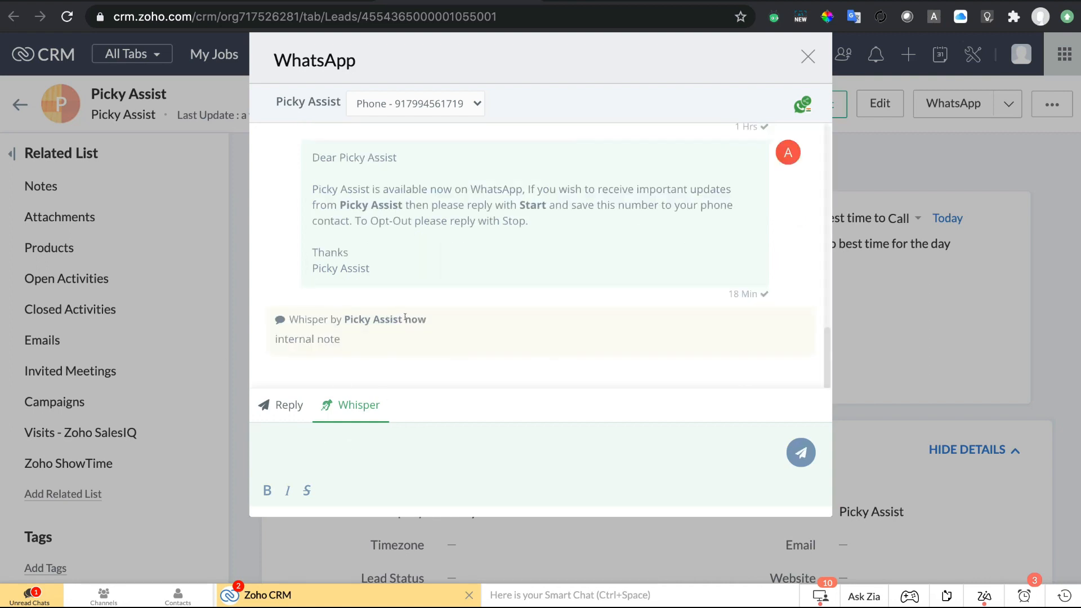
left_click_drag(403, 318, 344, 318)
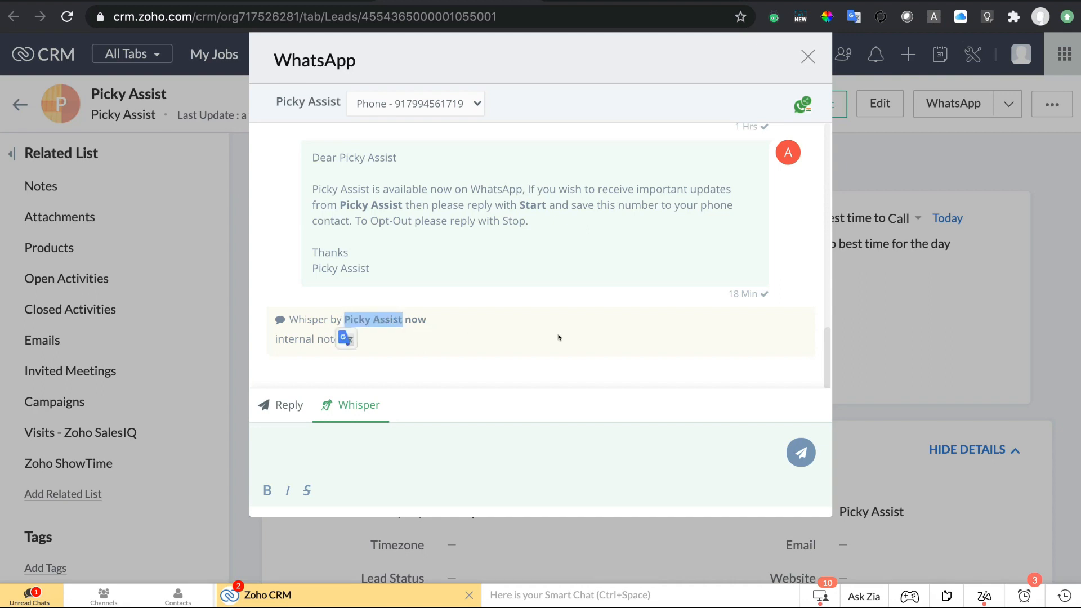
left_click(585, 354)
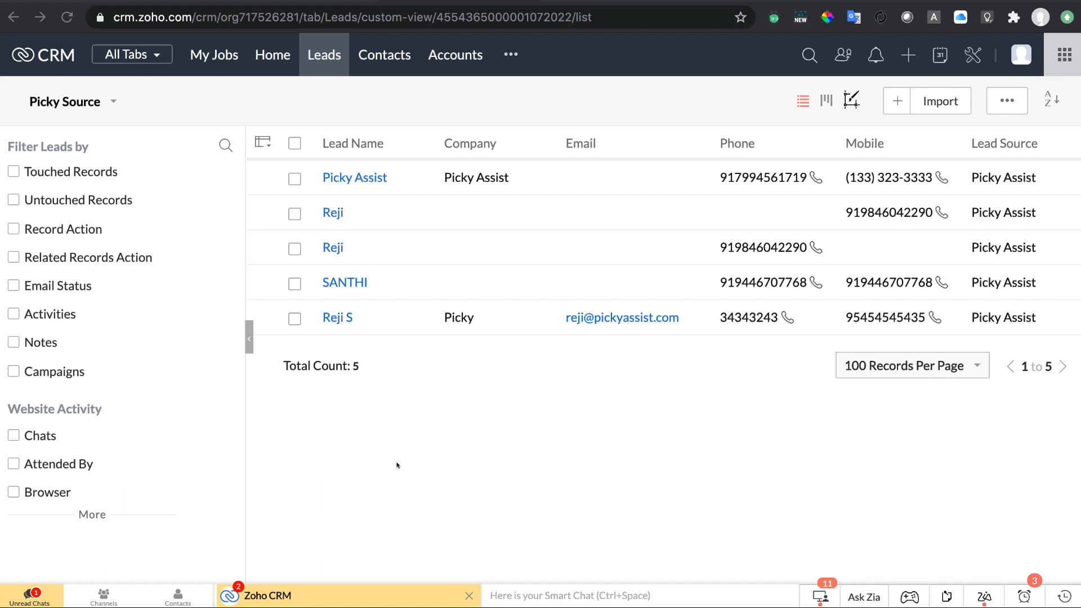
Select the Picky Assist lead and two other leads for a bulk WhatsApp message.
left_click(294, 178)
left_click(291, 207)
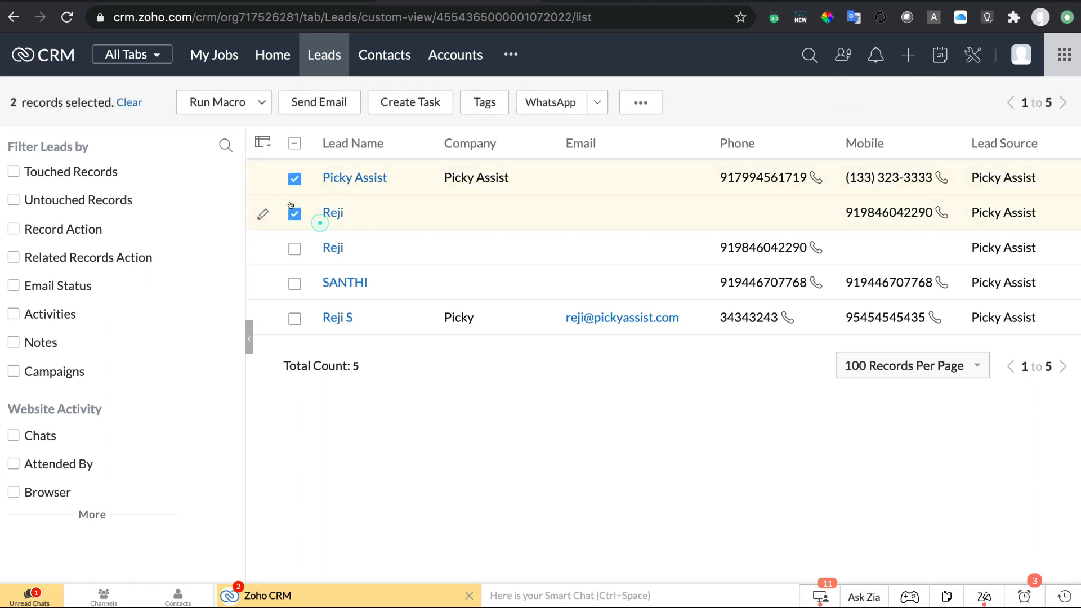
left_click(295, 248)
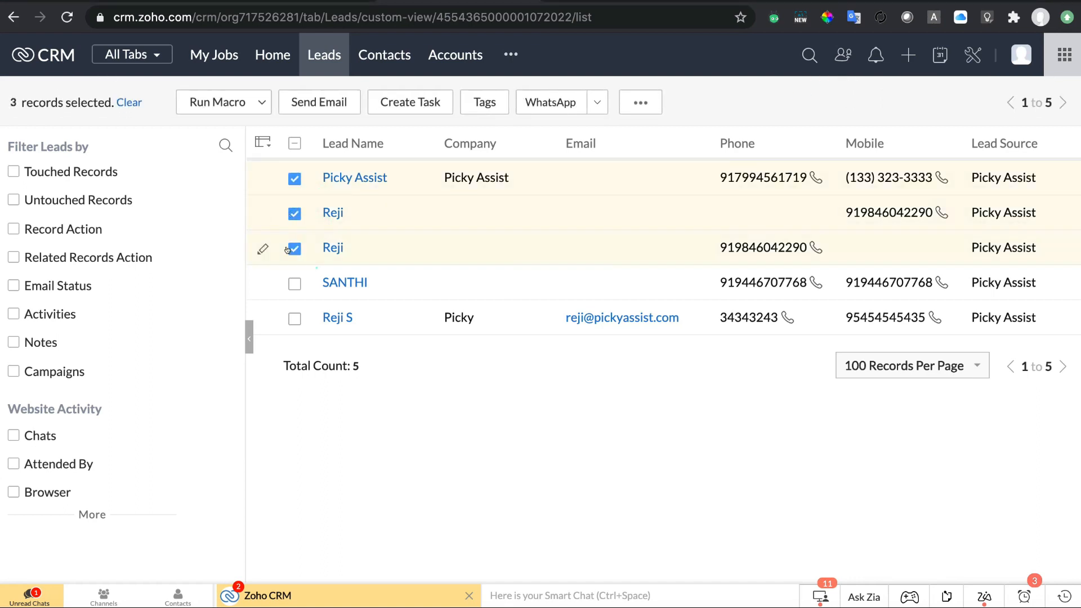
left_click(536, 103)
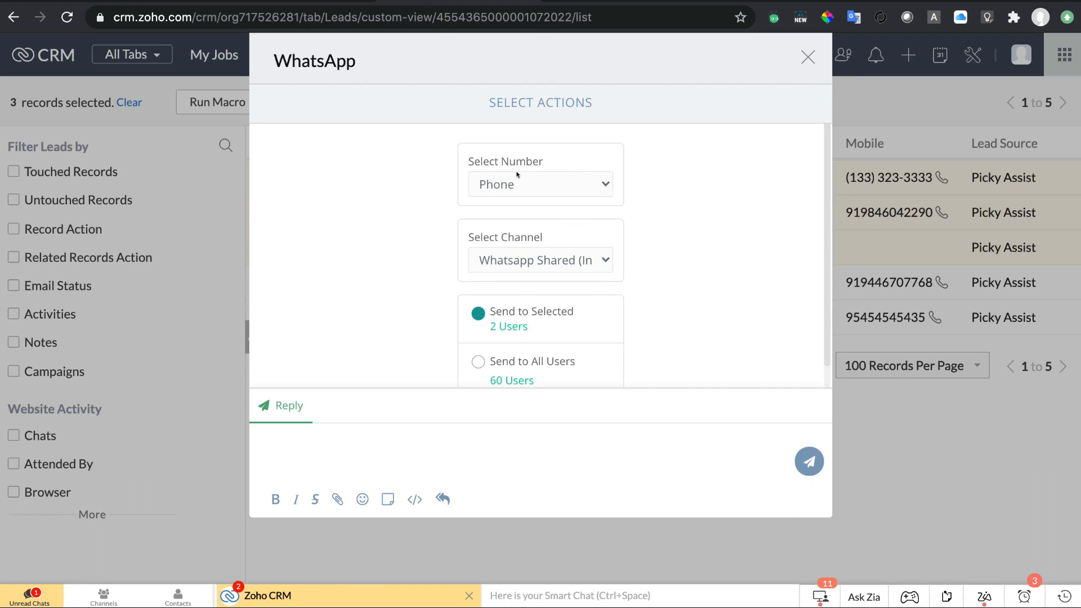
Keep Phone as the number, Whatsapp Shared (India) as channel, and send to selected leads only.
left_click(545, 181)
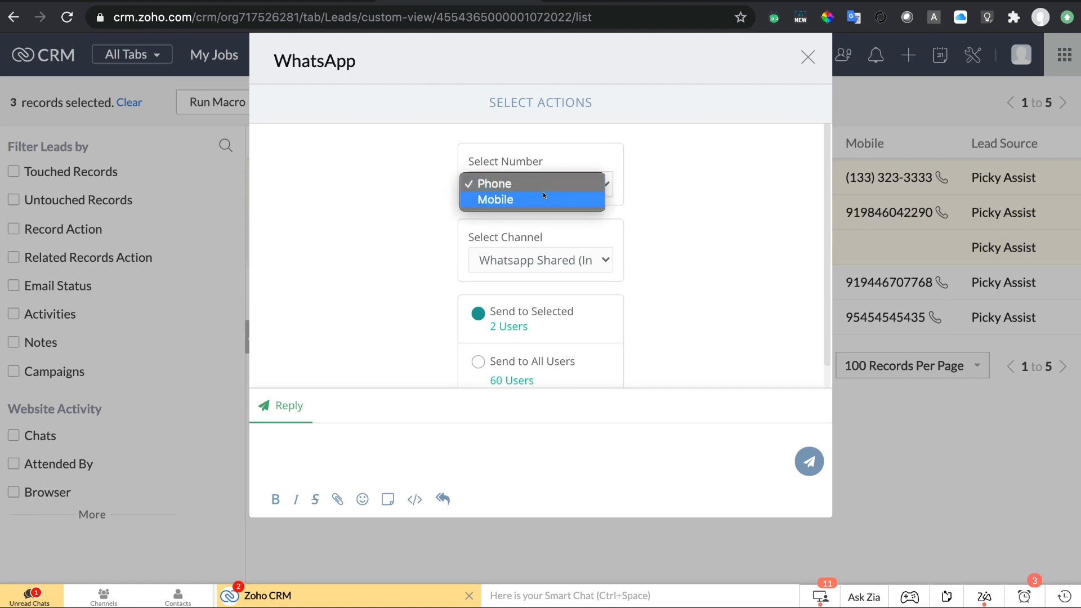
left_click(545, 183)
left_click(544, 183)
left_click(546, 183)
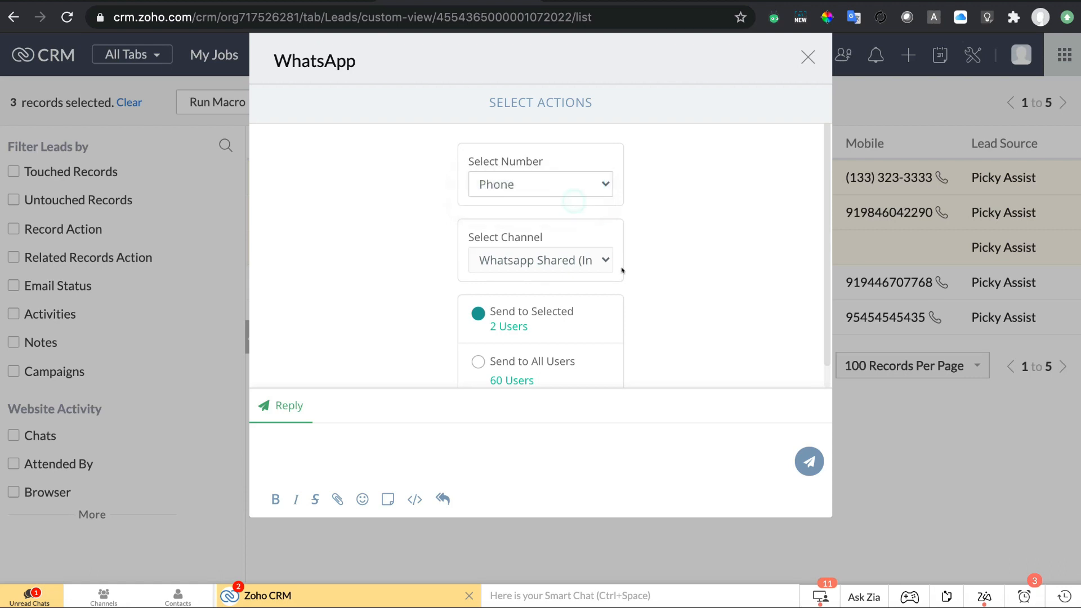
scroll(621, 271, "down", 1)
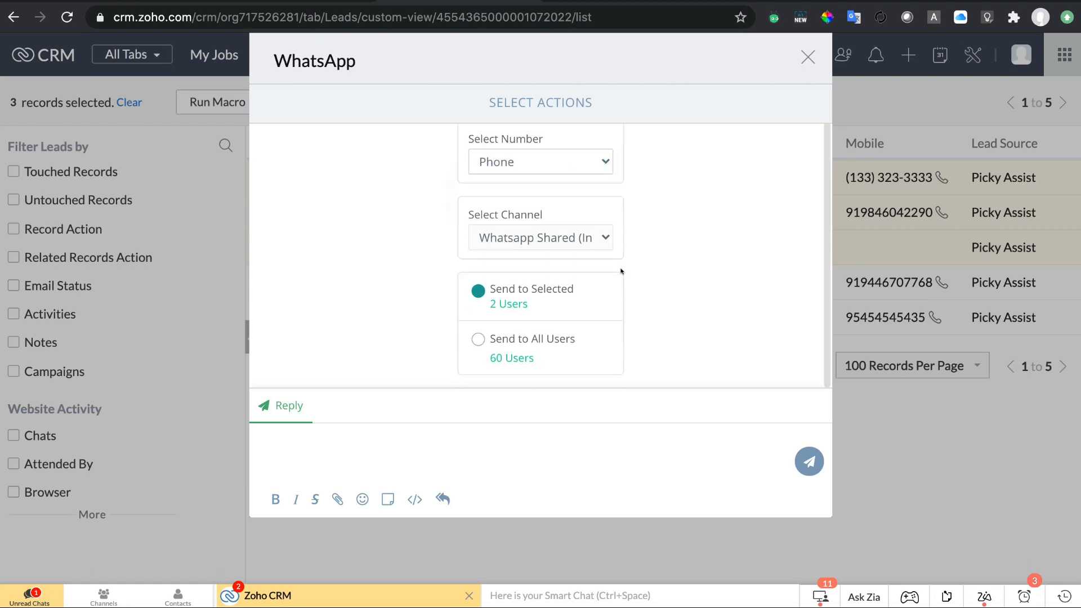
left_click(577, 235)
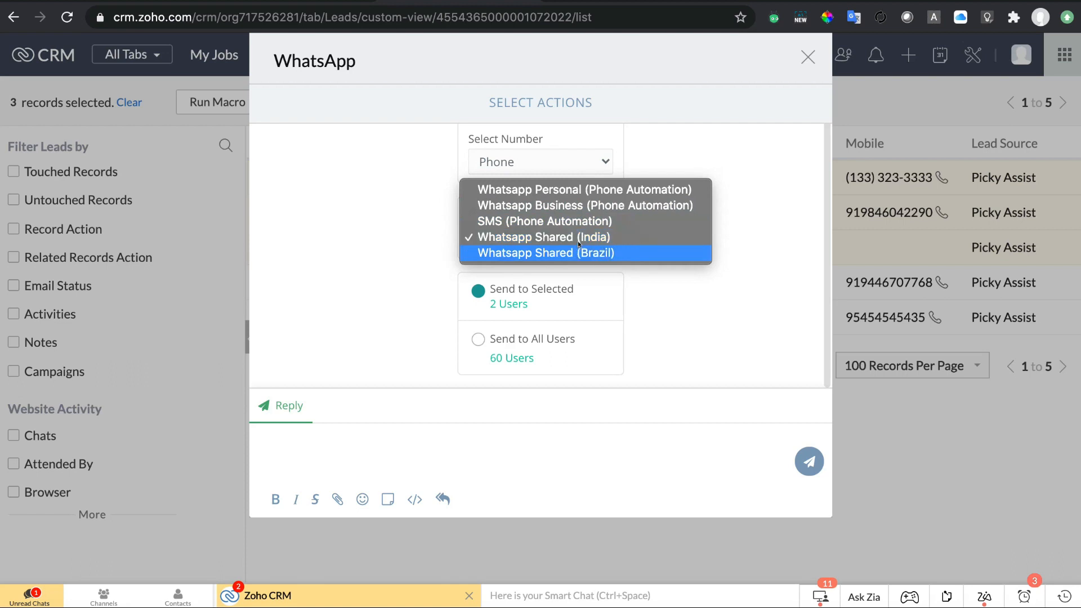
left_click(583, 237)
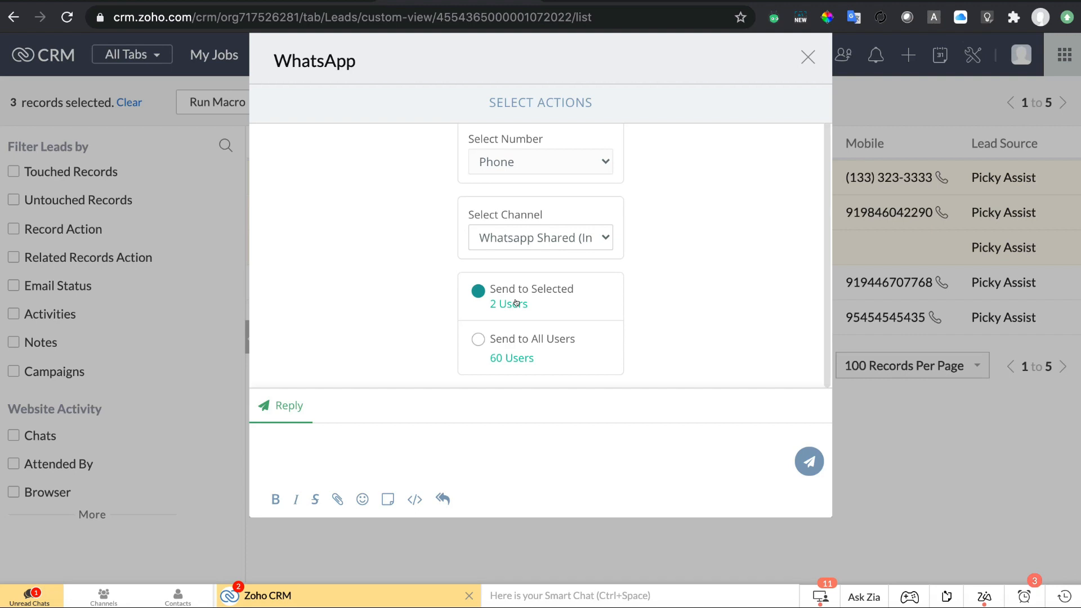
left_click(531, 339)
left_click(528, 281)
left_click(461, 443)
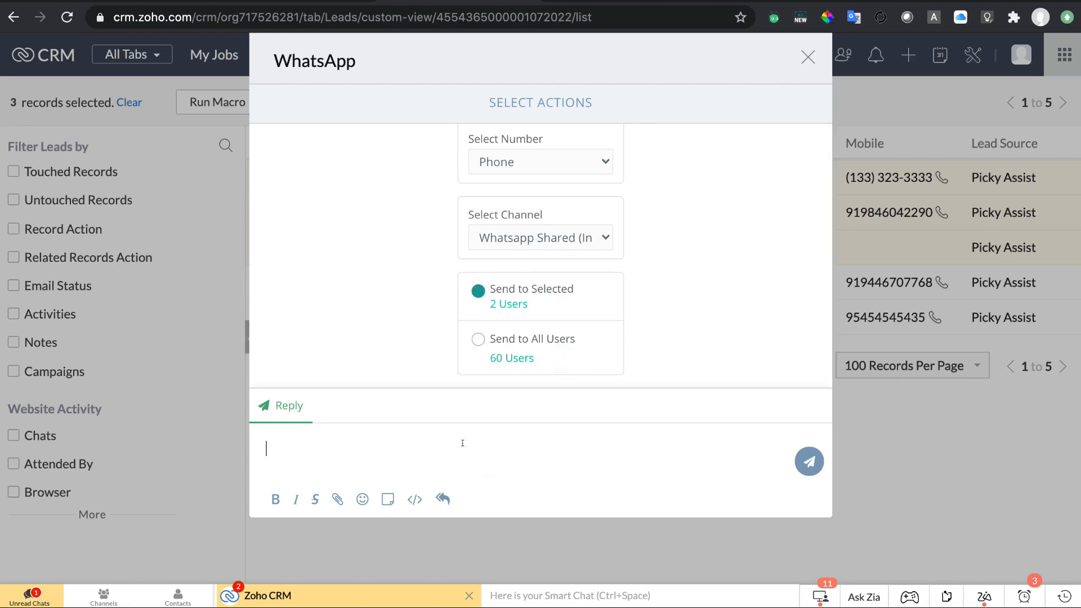
Send the bulk message 'Hello <Full_Name> bulk messages' to the selected leads.
type("Hello")
left_click(414, 499)
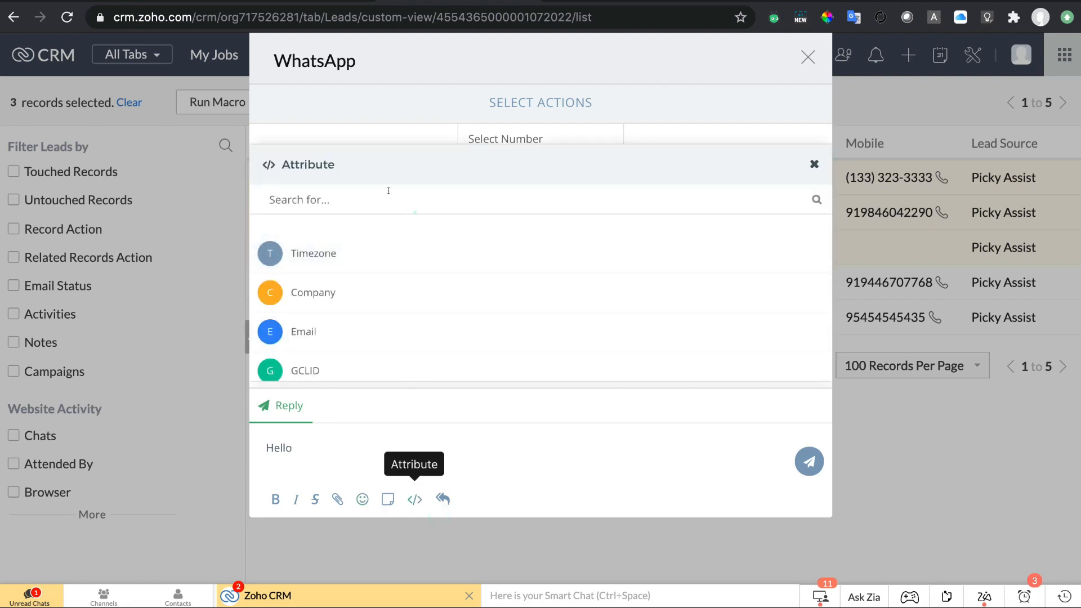
left_click(388, 190)
type("fi;;")
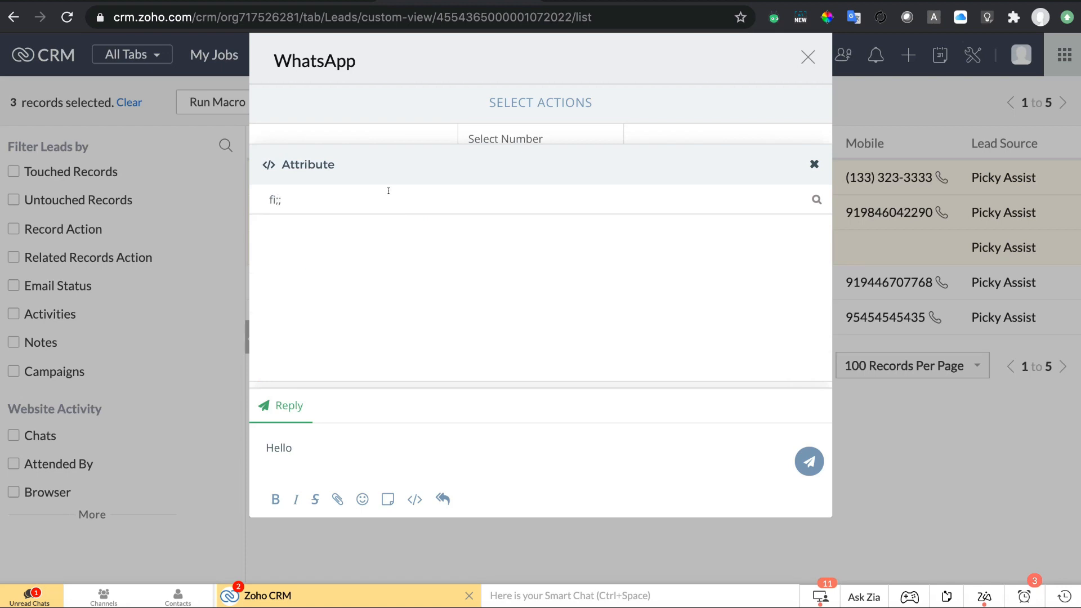
key("BackSpace")
key("BackSpace")
key("BackSpace")
type("ul")
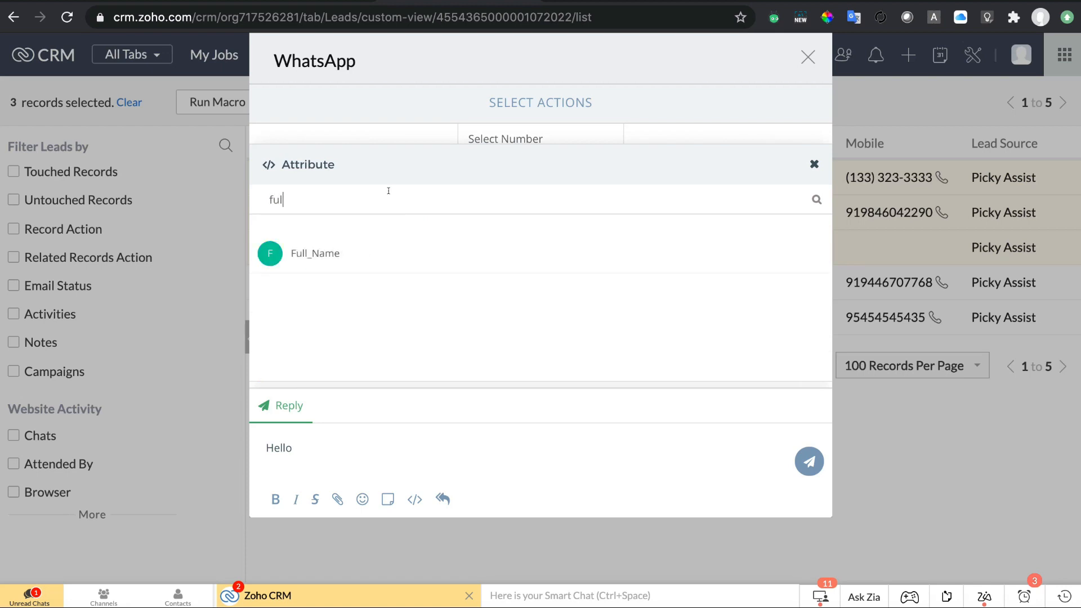
left_click(401, 255)
type("s.Full_Name}} s")
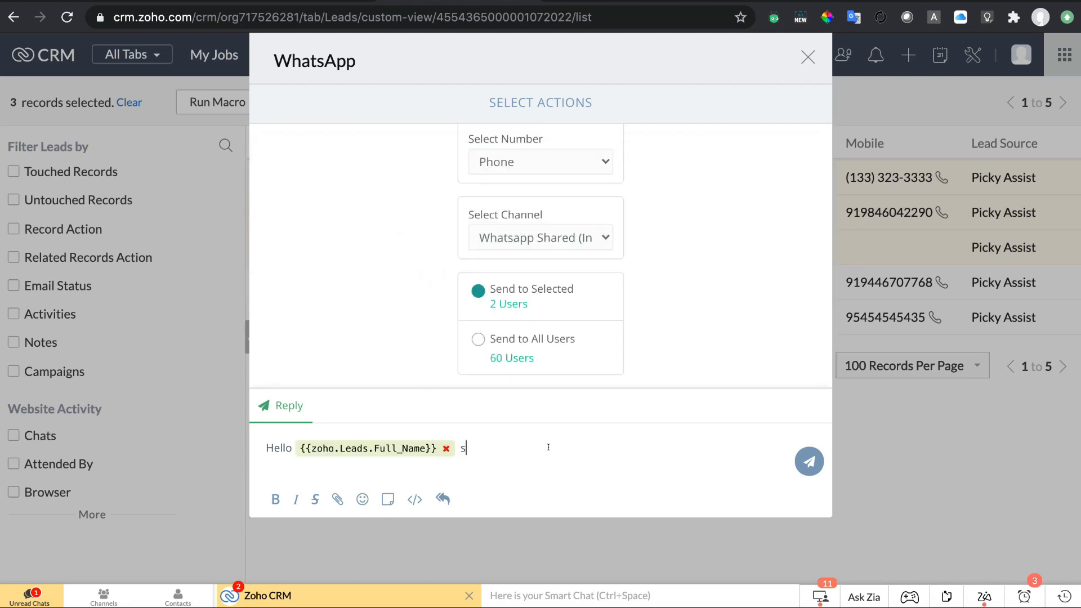
key("BackSpace")
type("bulk messages")
key("Return")
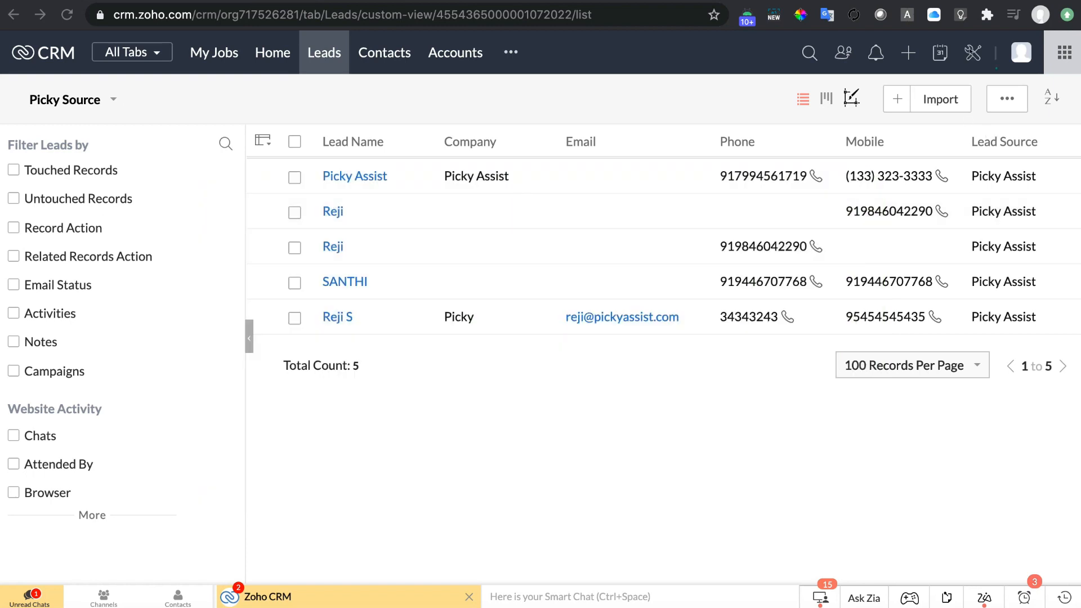
From Setup > Workflow Rules, create a Leads rule named 'Lead Alert Thankyou Message'.
left_click(971, 51)
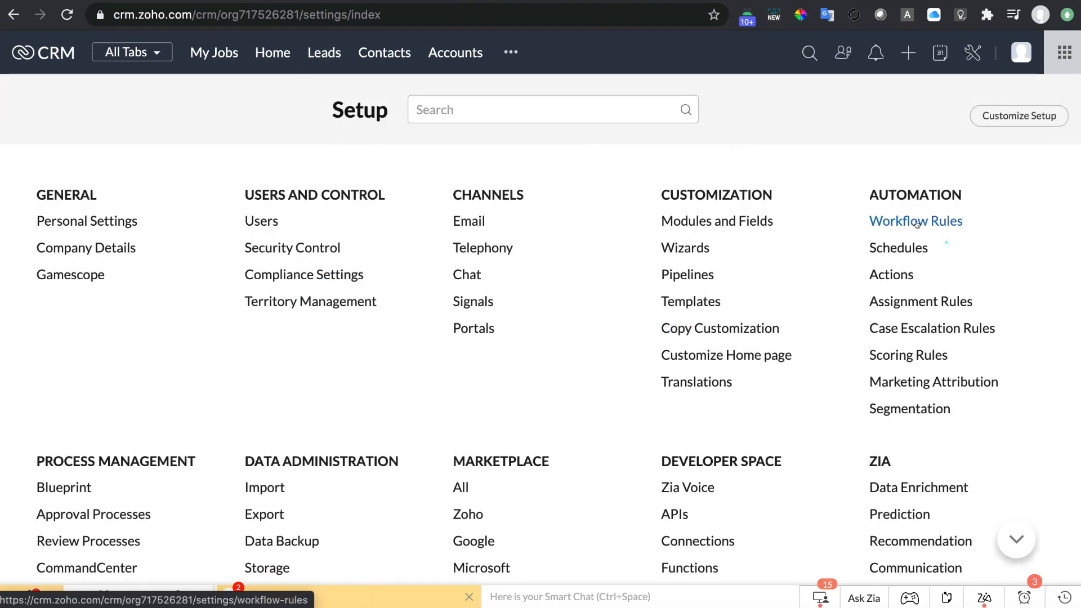
left_click(916, 222)
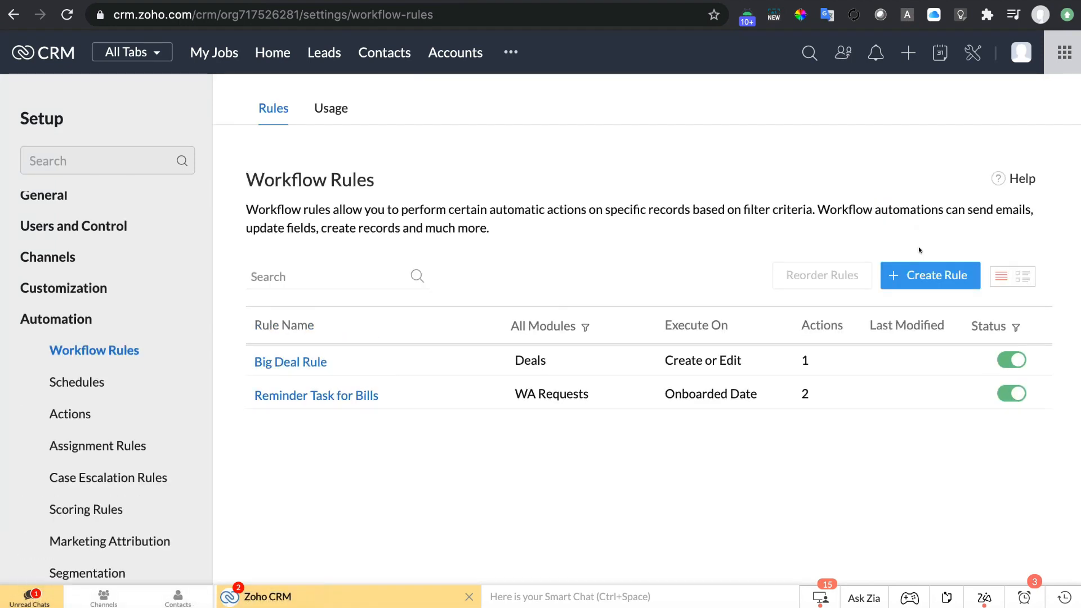
left_click(916, 277)
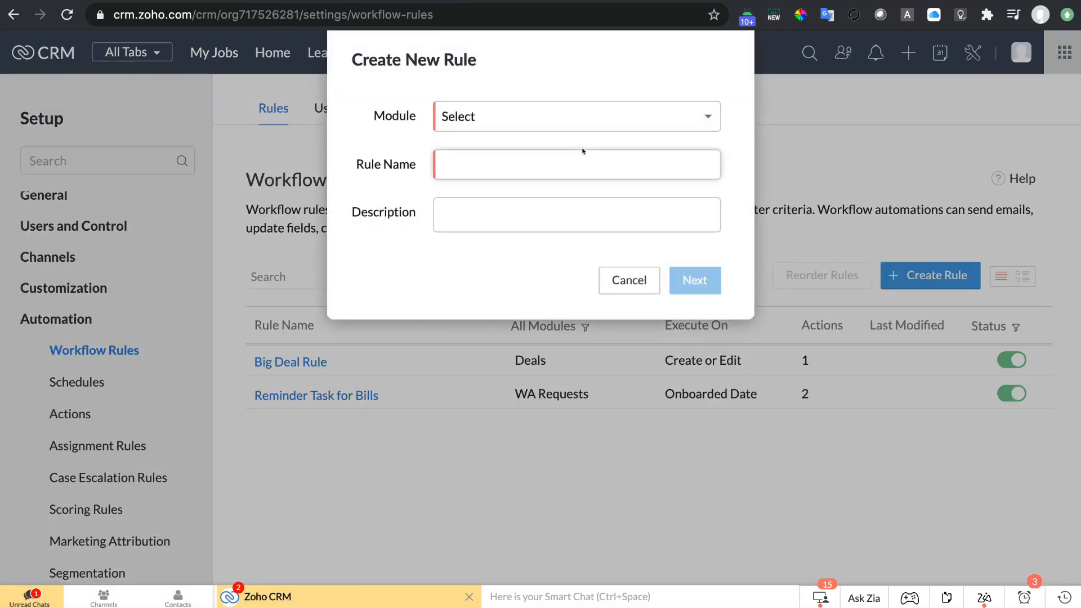
left_click(588, 115)
left_click(510, 198)
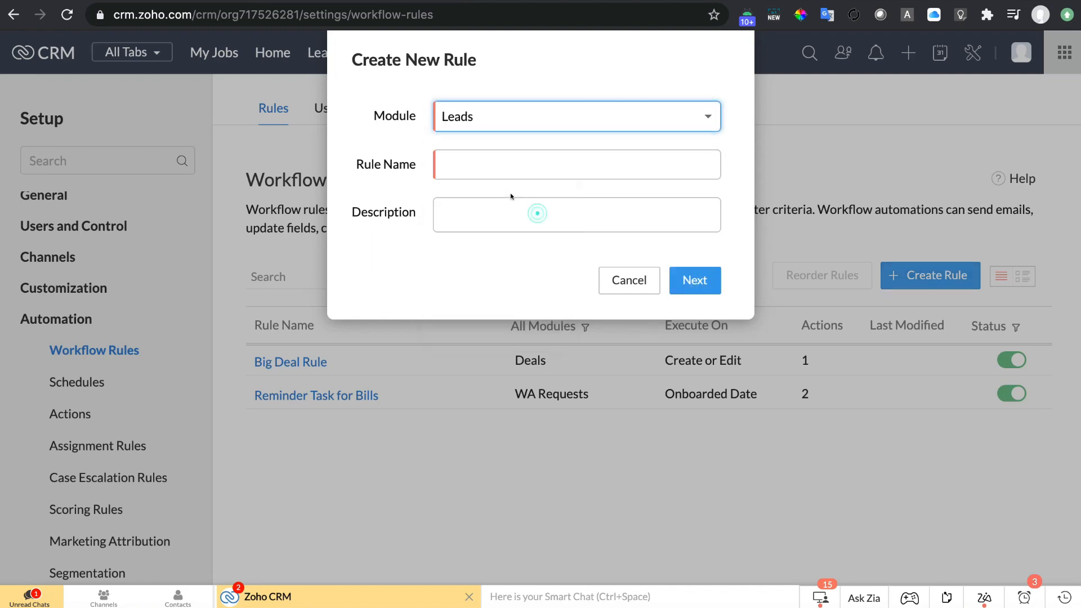
left_click(532, 158)
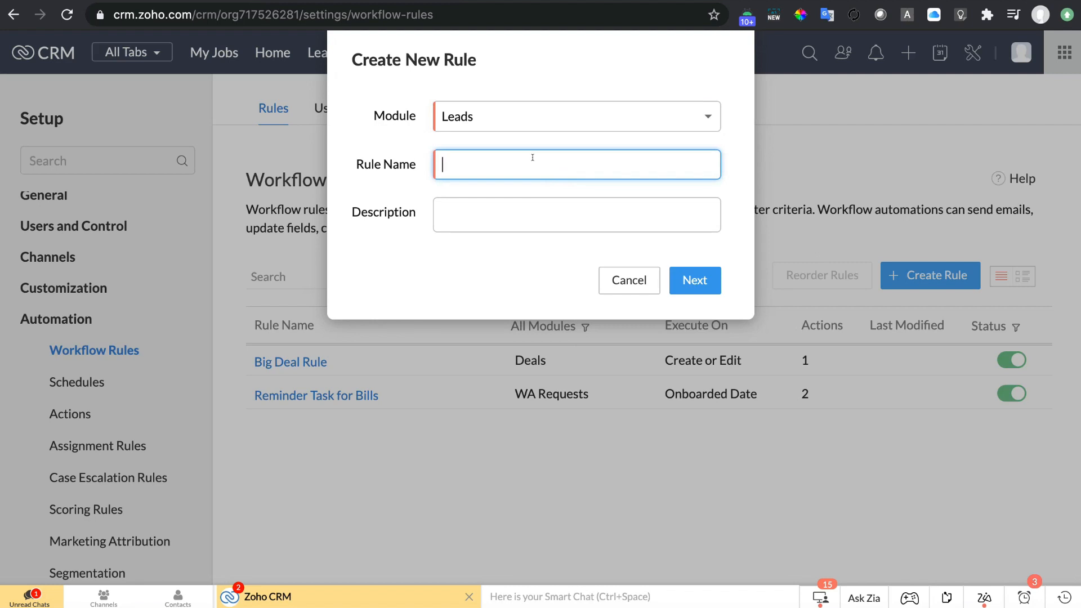
type("Lead Alert Thankyou Message")
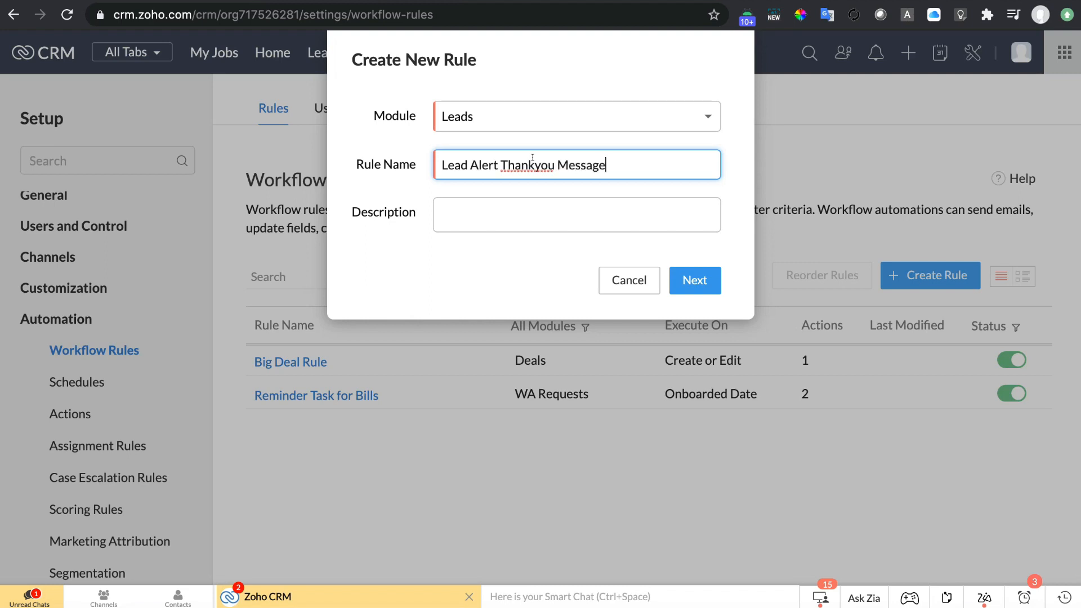
Set the rule's trigger to 'On a record action' with Create selected.
left_click(690, 279)
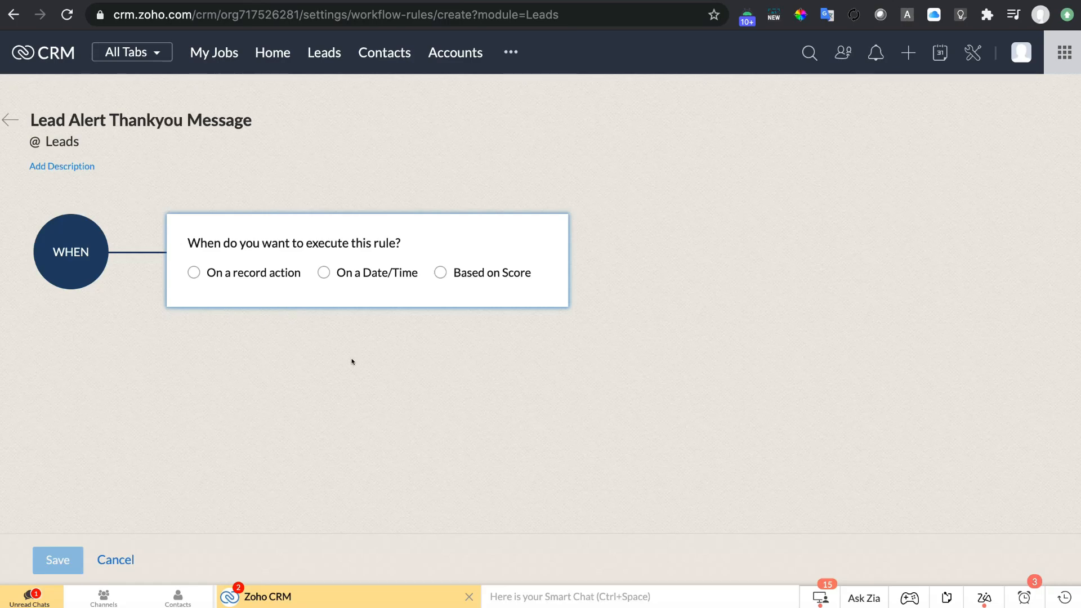
left_click(225, 274)
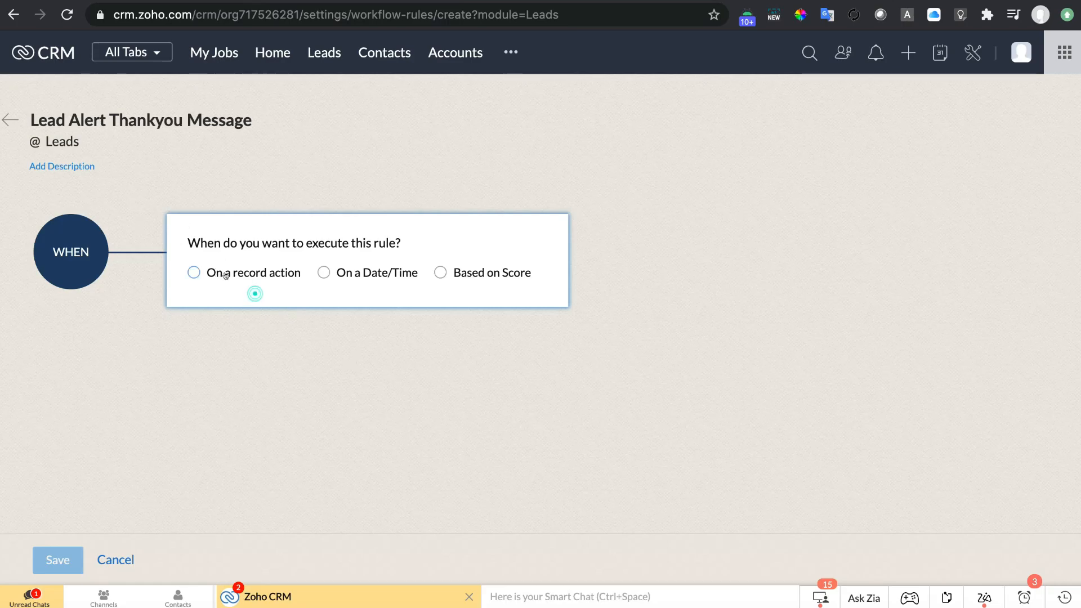
left_click(371, 270)
left_click(493, 274)
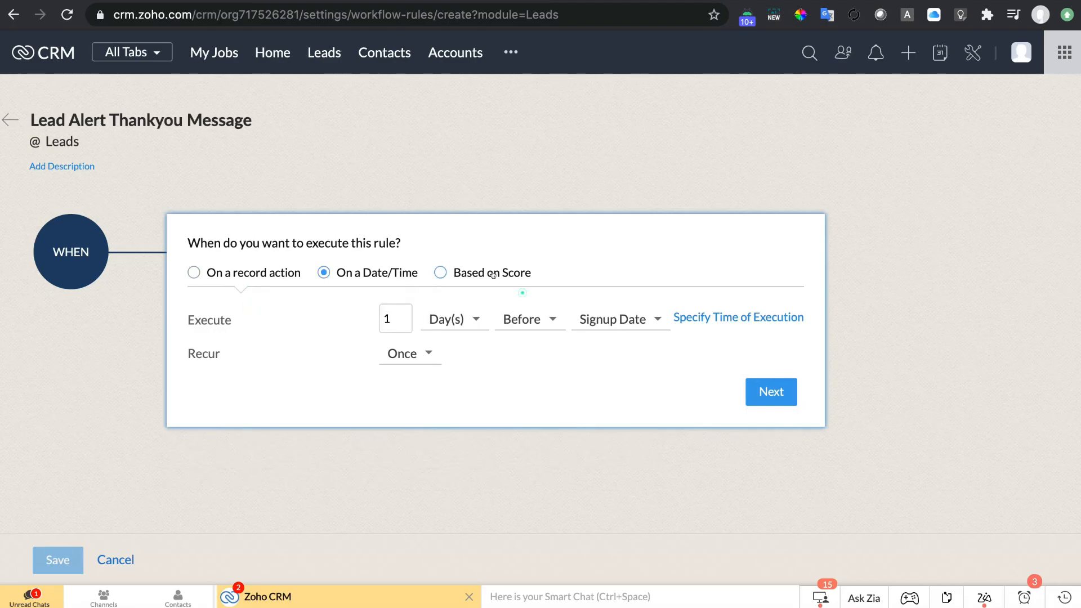
left_click(237, 271)
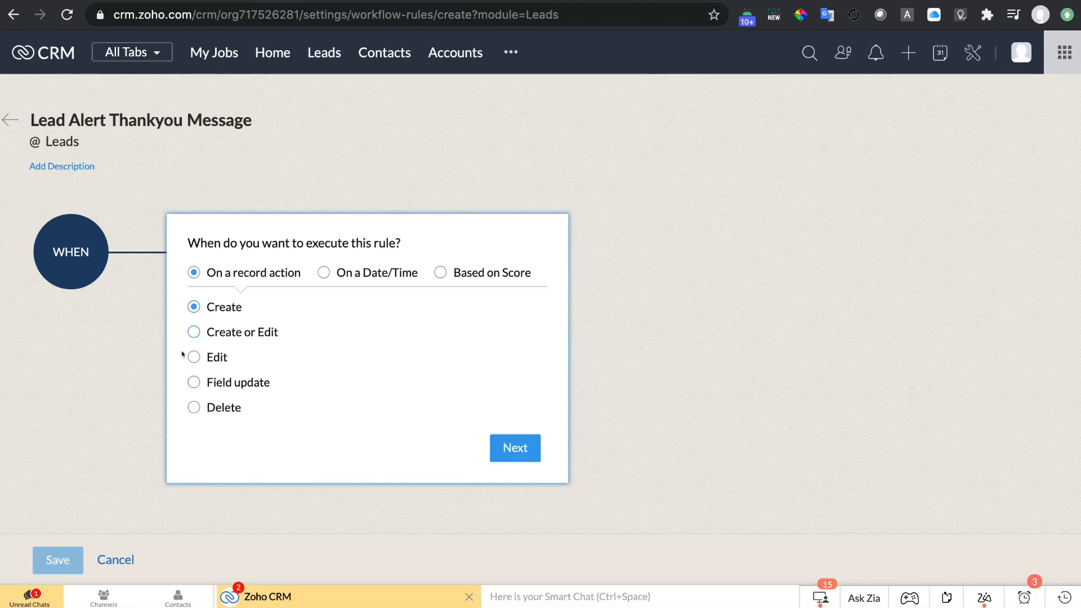
left_click(222, 378)
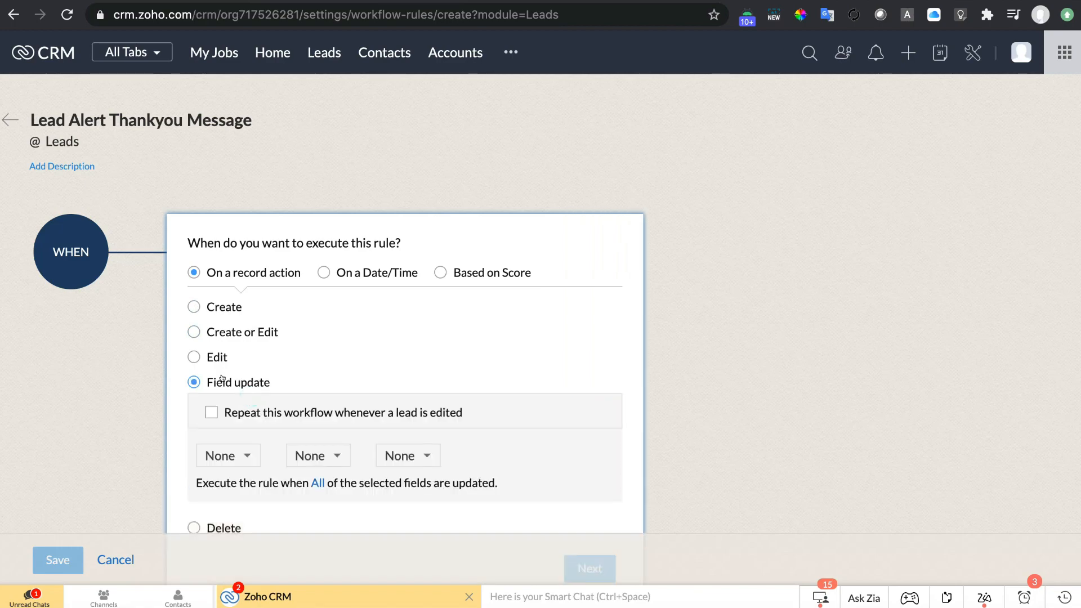
scroll(235, 398, "down", 1)
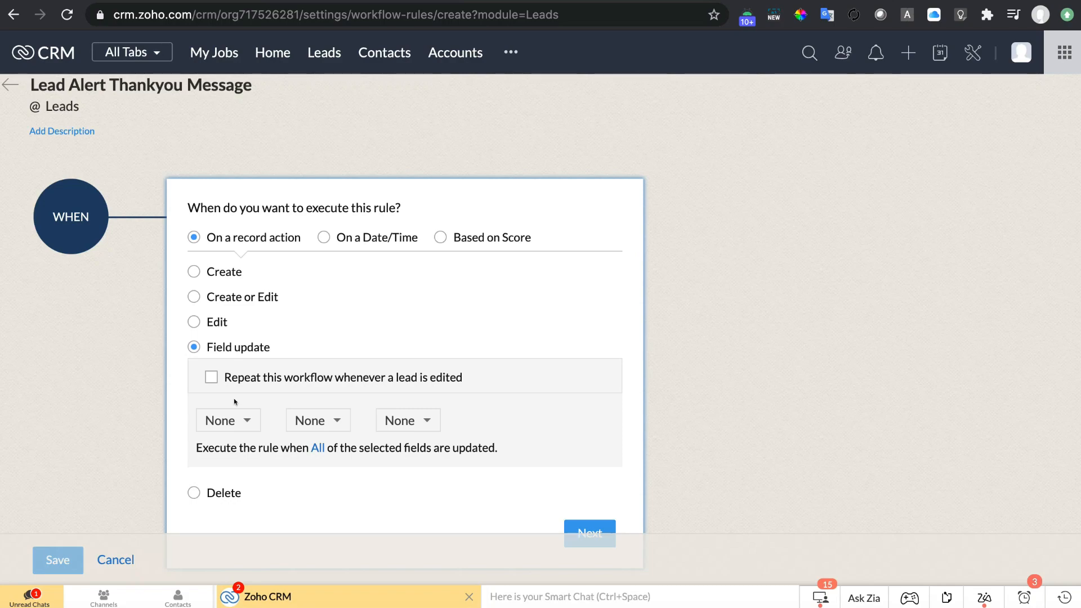
left_click(209, 266)
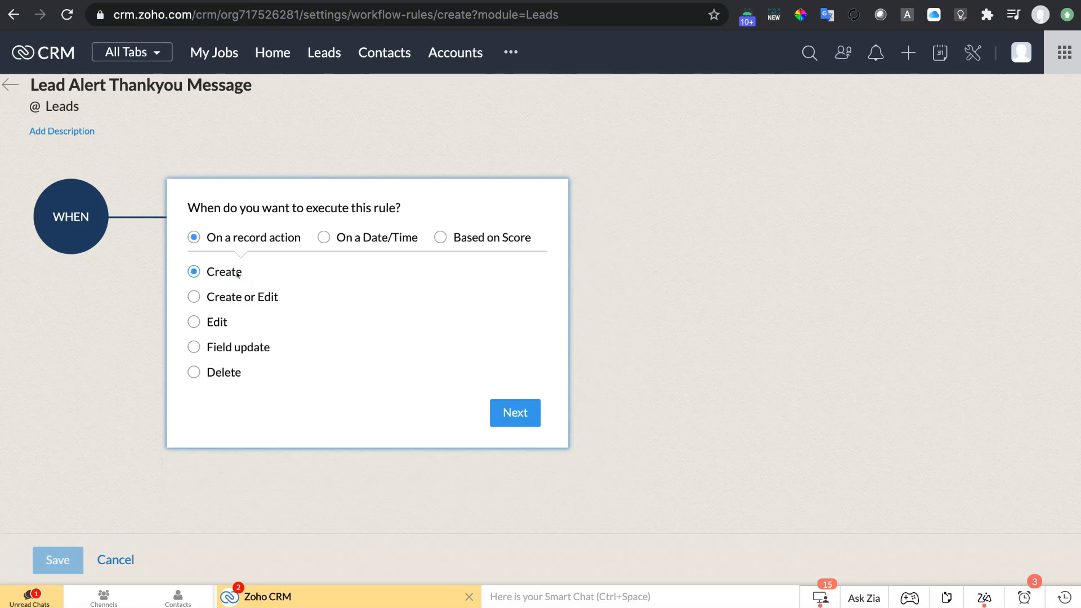
left_click(516, 413)
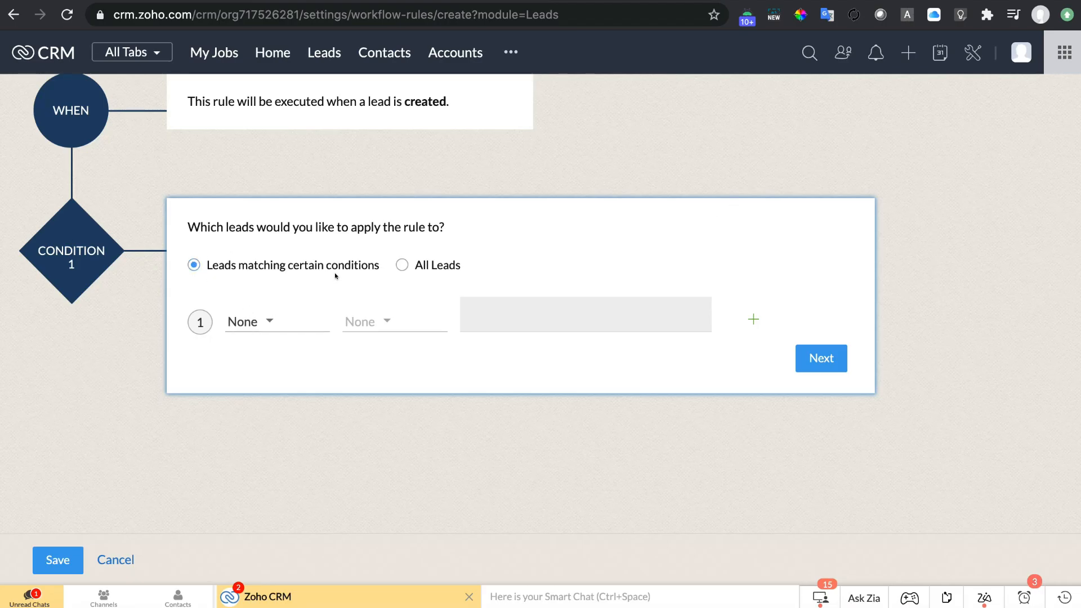
Apply the rule to All Leads instead of a 'Company is' condition.
left_click(284, 329)
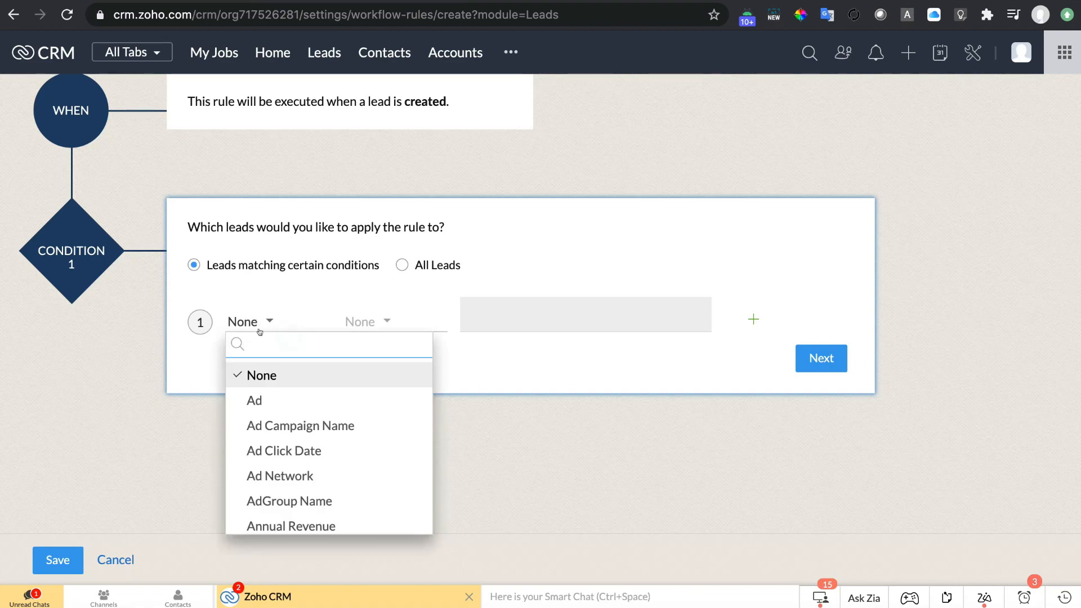
scroll(290, 487, "down", 5)
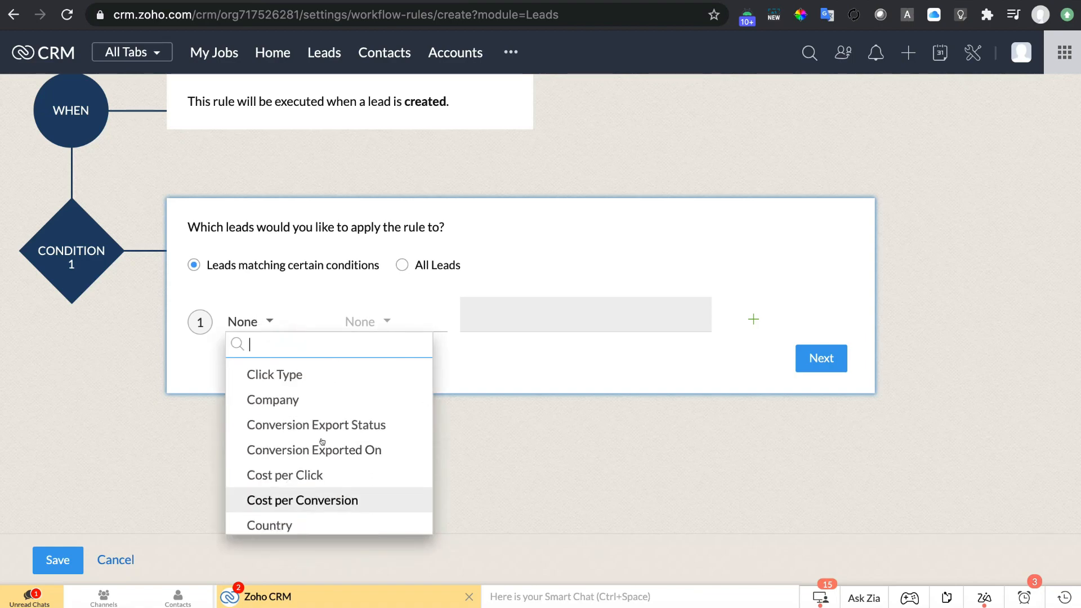
left_click(264, 401)
left_click(397, 326)
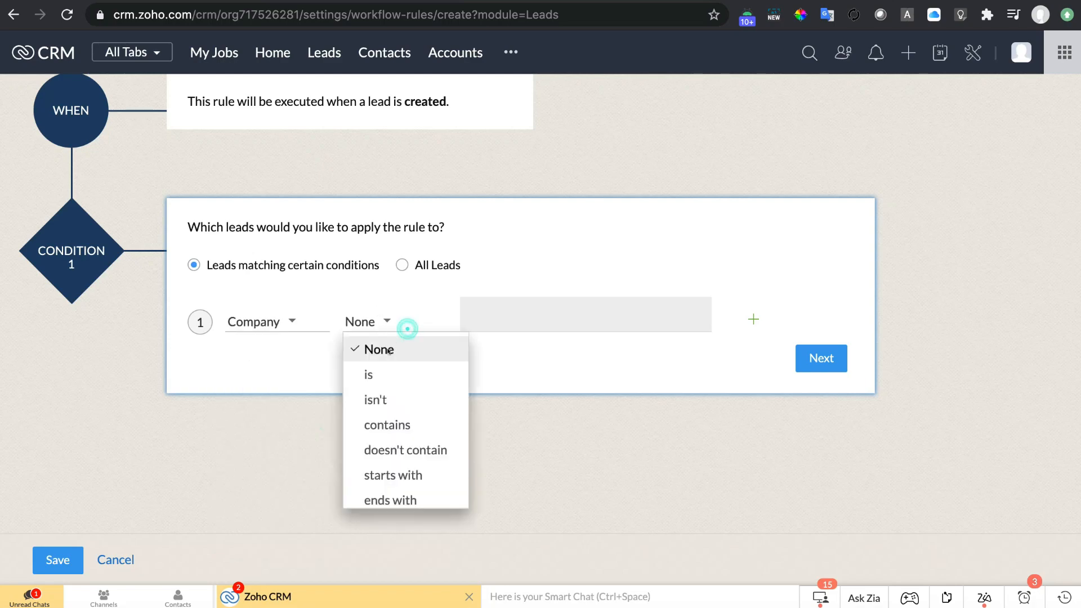
left_click(382, 369)
left_click(532, 339)
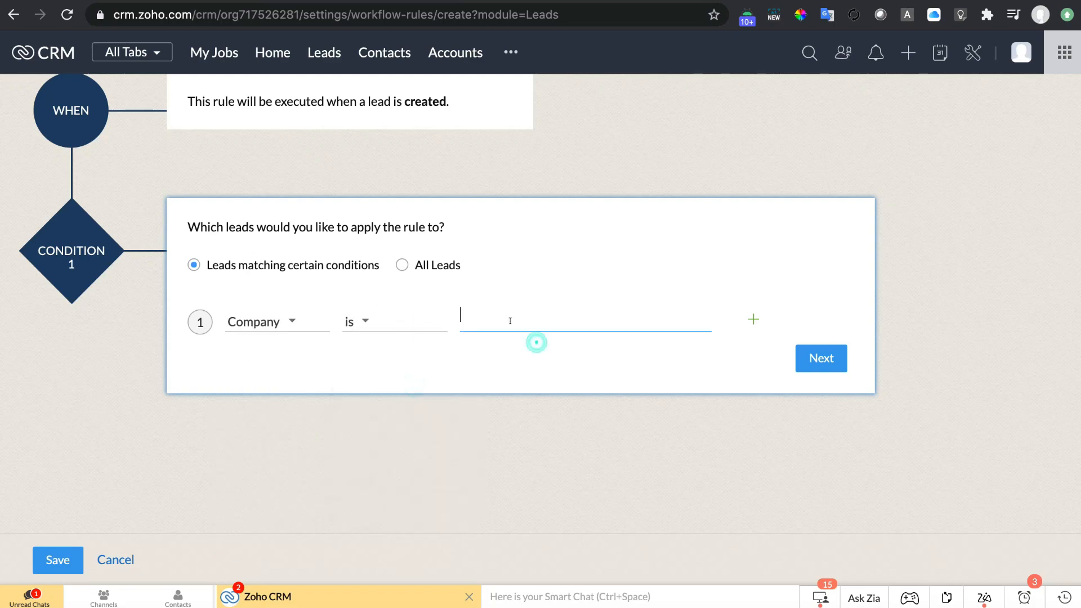
left_click(752, 319)
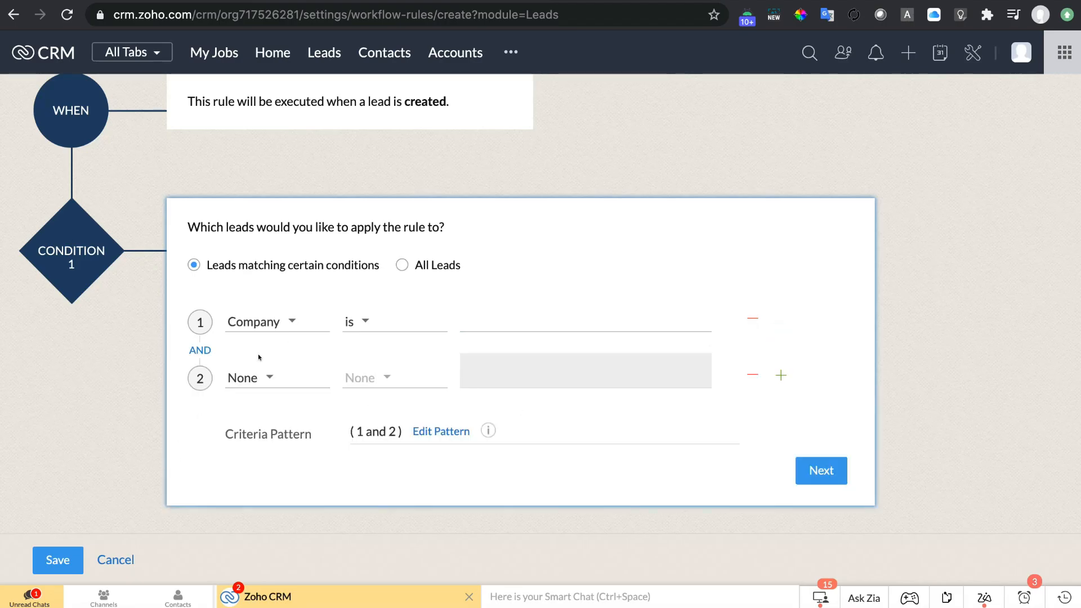
left_click(427, 270)
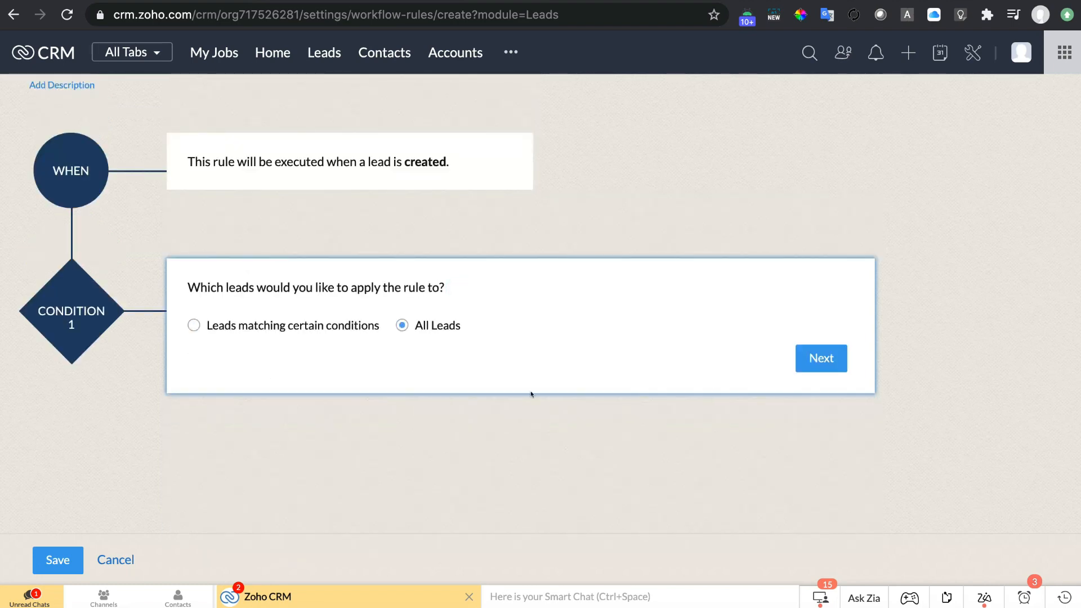
left_click(826, 358)
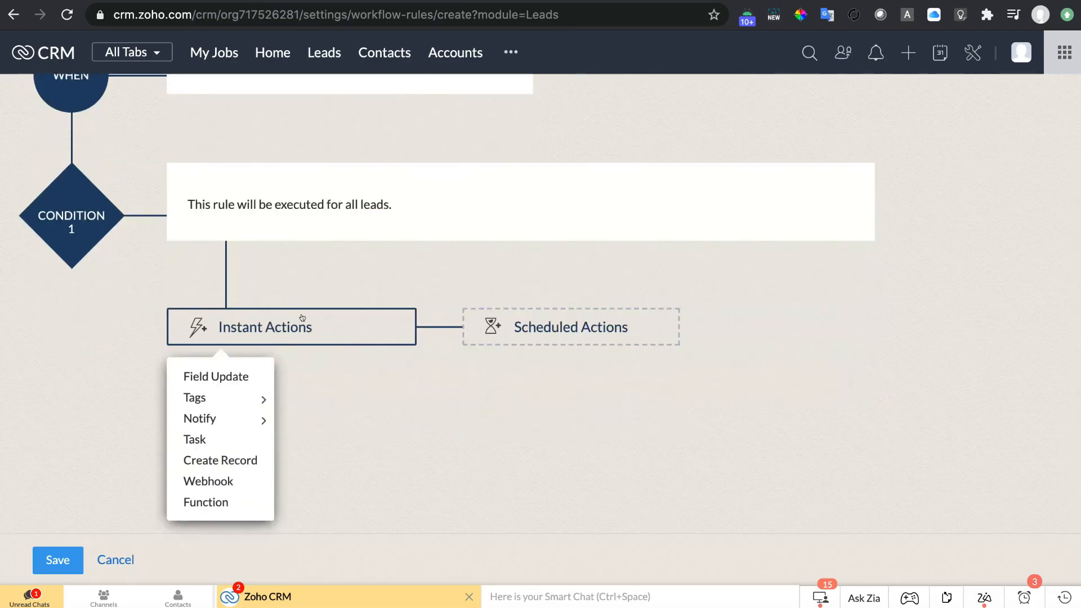
Choose Webhook from the rule's Instant Actions list.
scroll(406, 364, "up", 2)
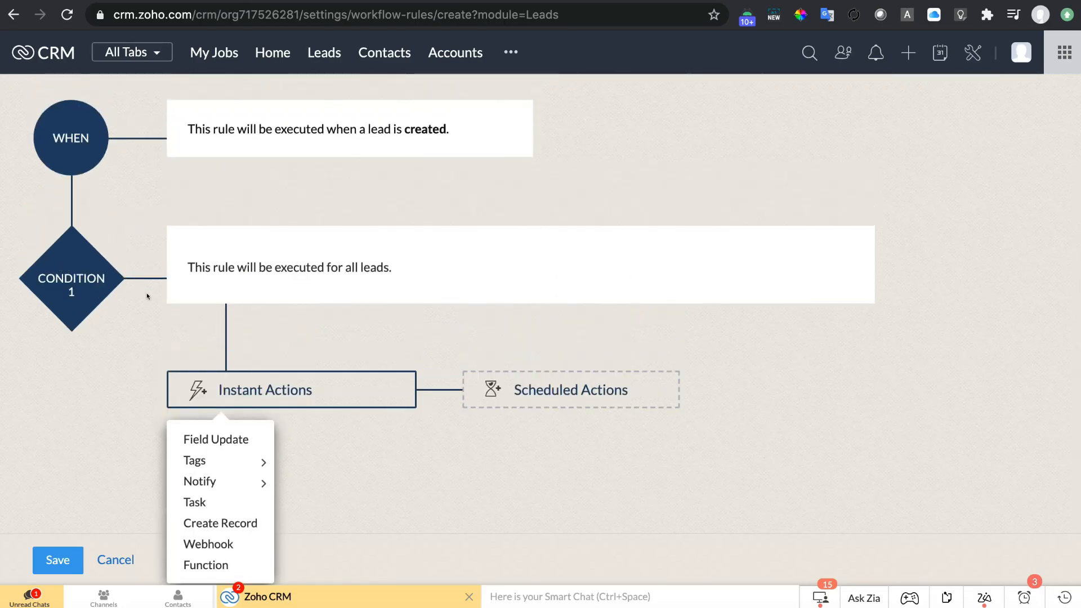
scroll(147, 296, "down", 1)
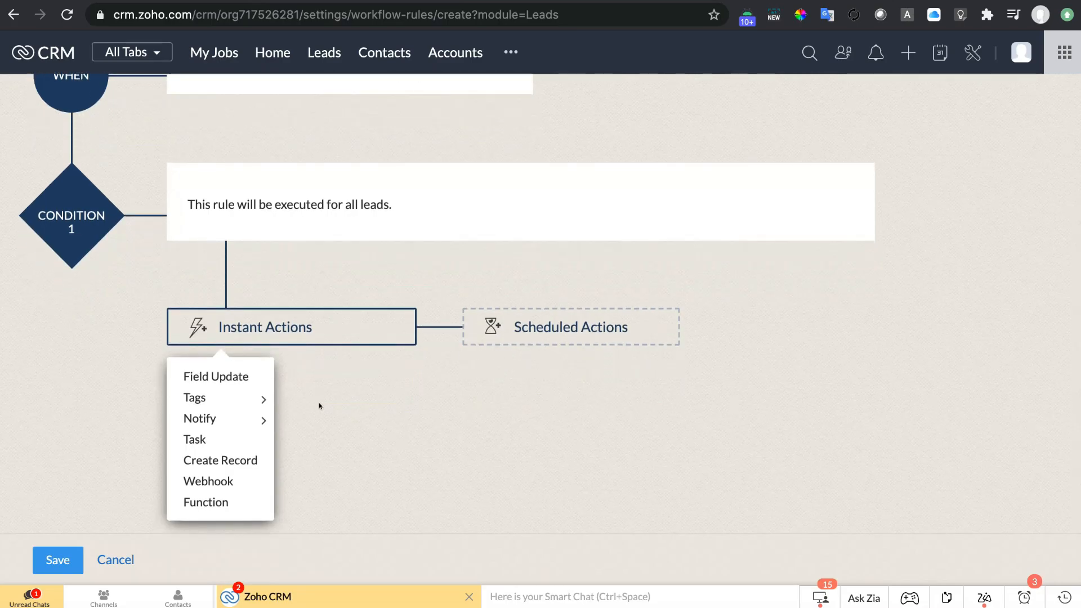
left_click(224, 479)
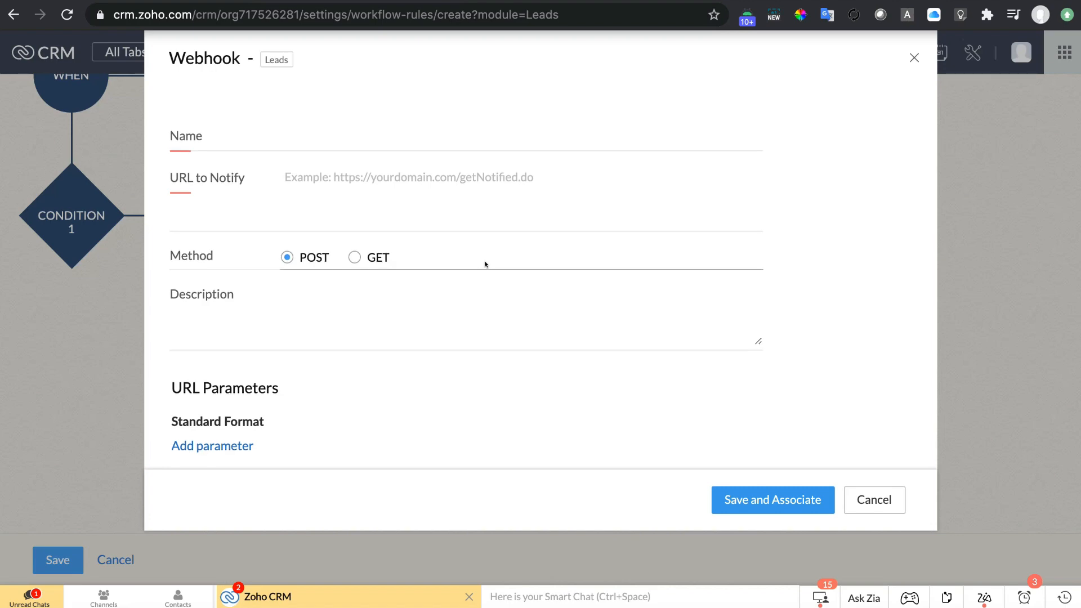
Enter 'Picky API' as the webhook's name.
scroll(485, 264, "down", 1)
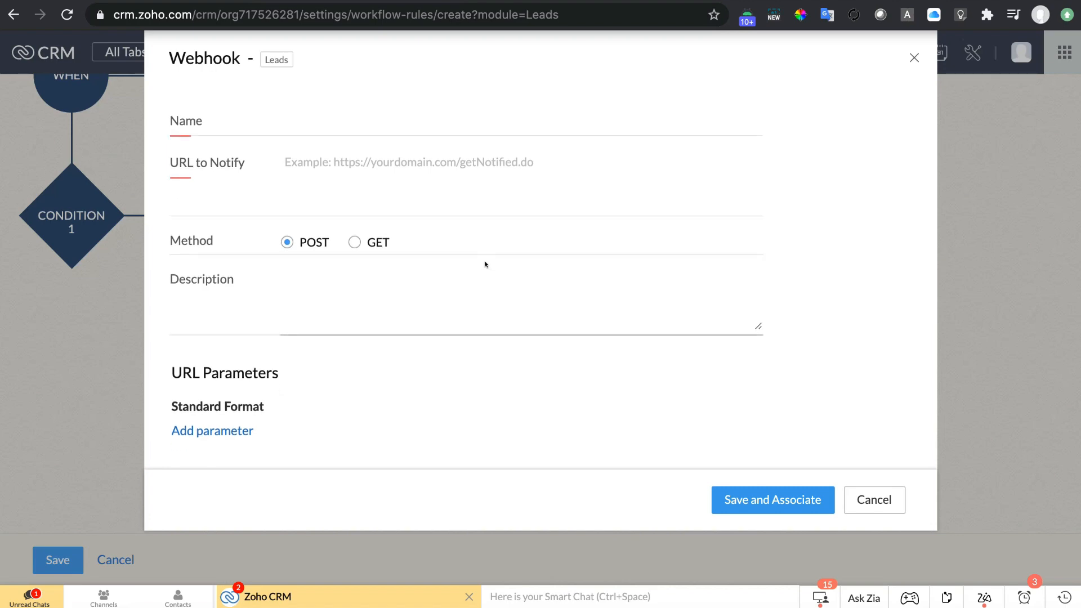
scroll(485, 264, "up", 1)
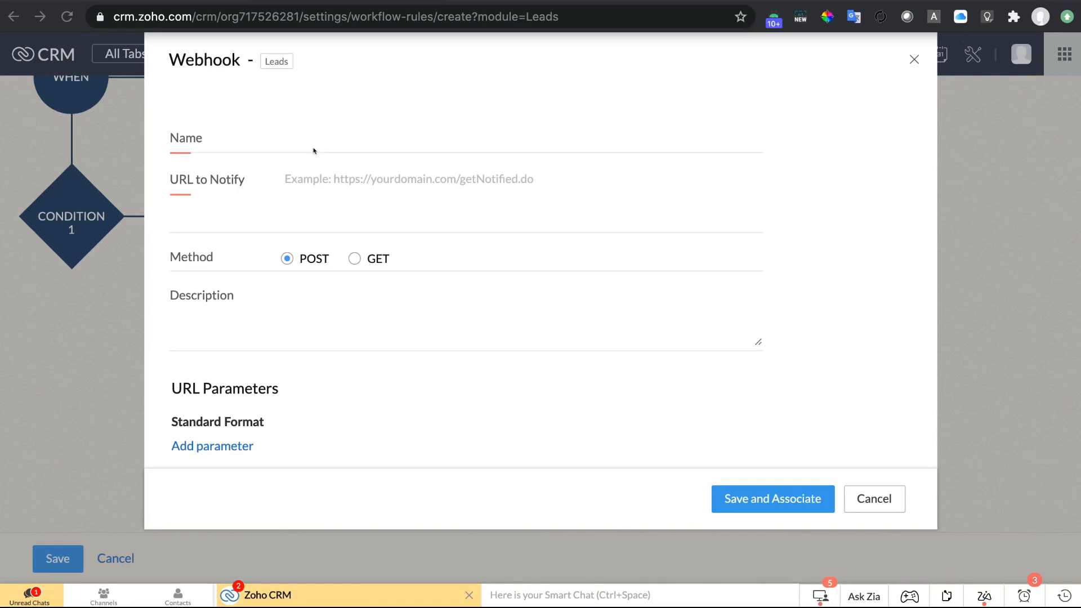
left_click(323, 142)
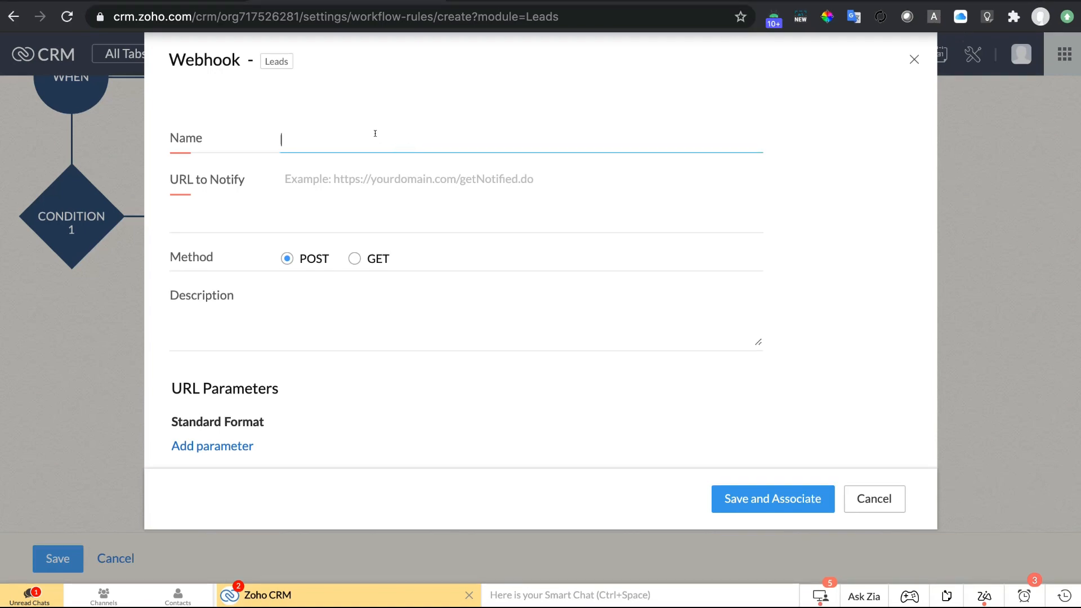
type("Picky API")
scroll(439, 325, "down", 3)
Copy the v2 push URL from the guide's 'Setting Up the Webhook Action' section.
scroll(443, 334, "up", 3)
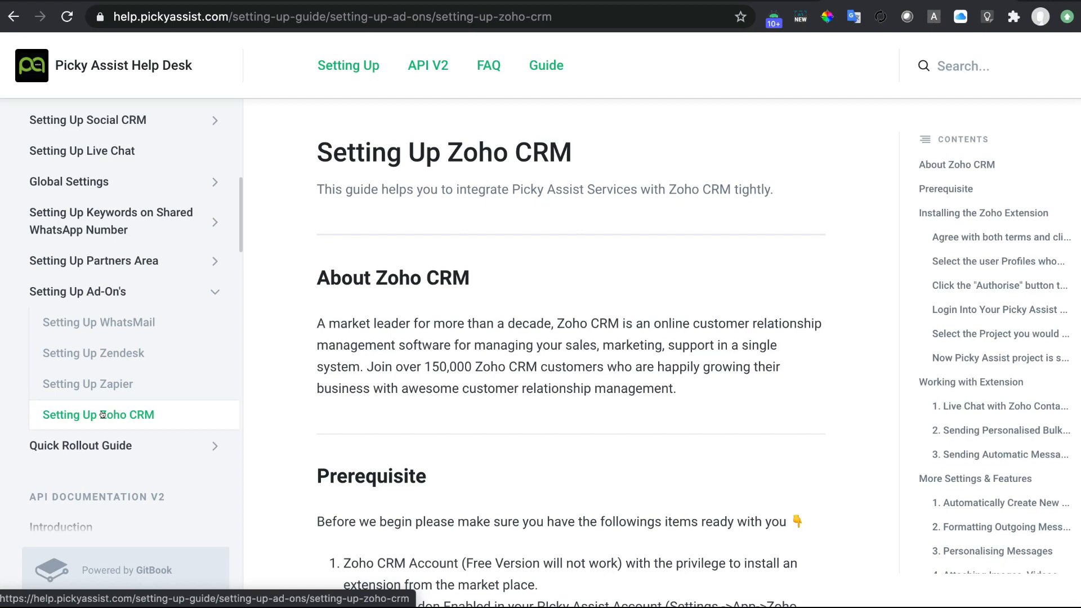
scroll(603, 430, "down", 4)
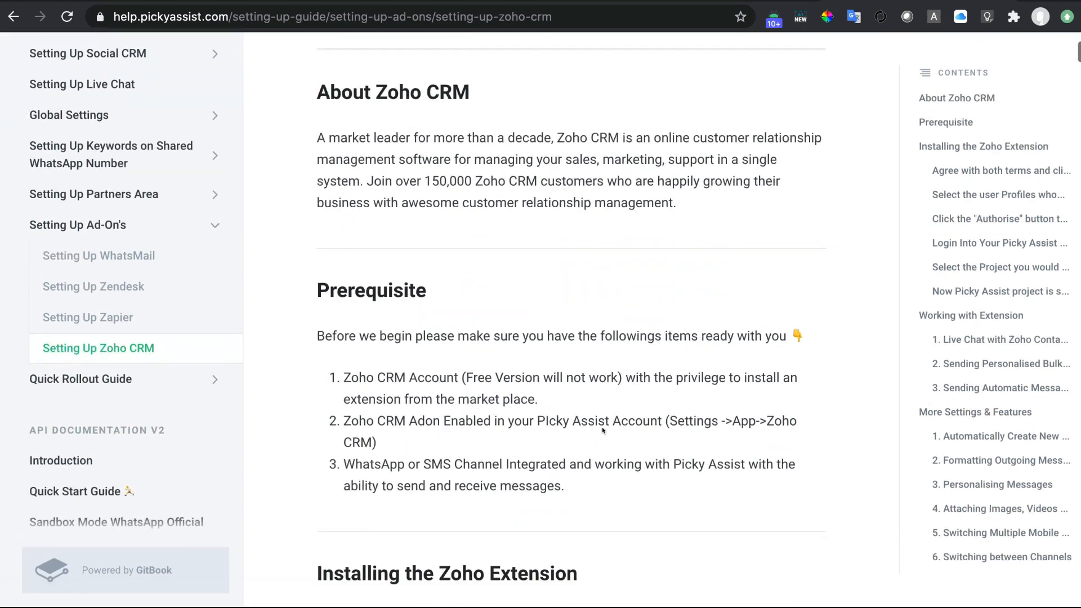
left_click(1001, 387)
scroll(650, 416, "down", 20)
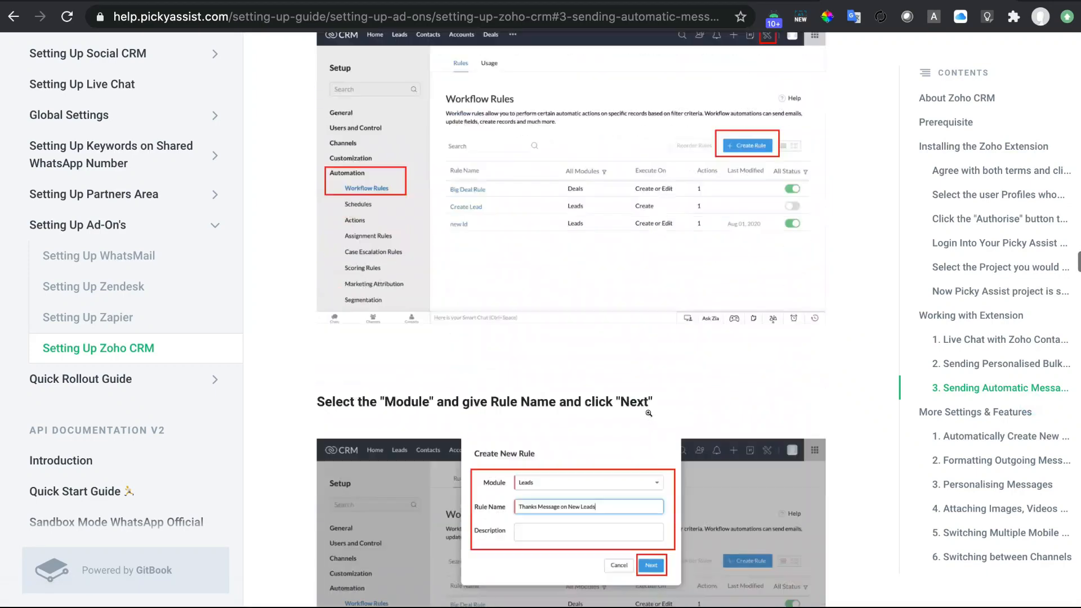
scroll(648, 412, "down", 8)
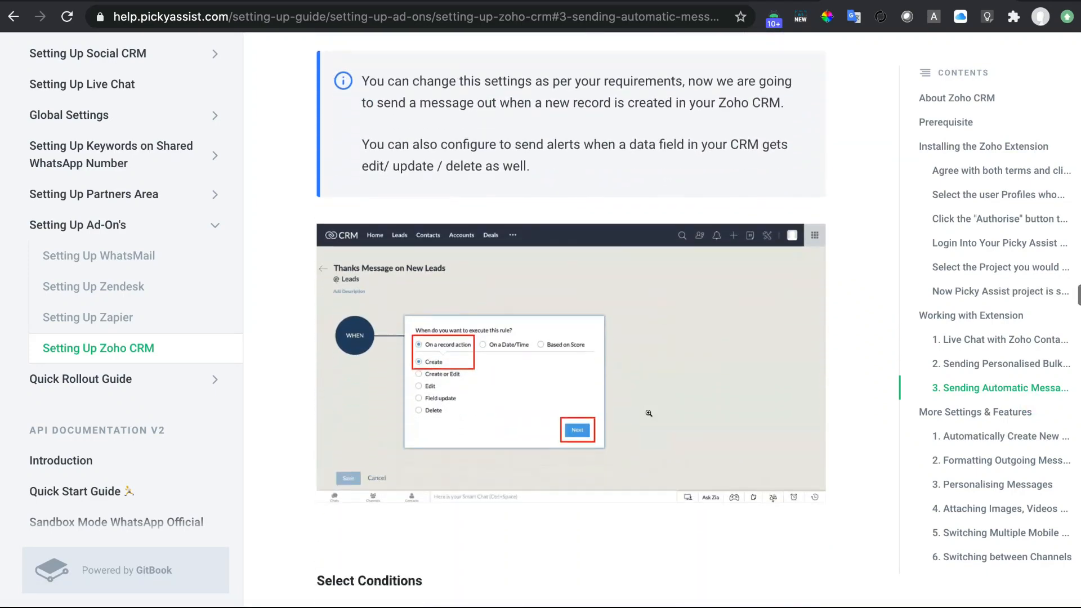
scroll(650, 417, "down", 15)
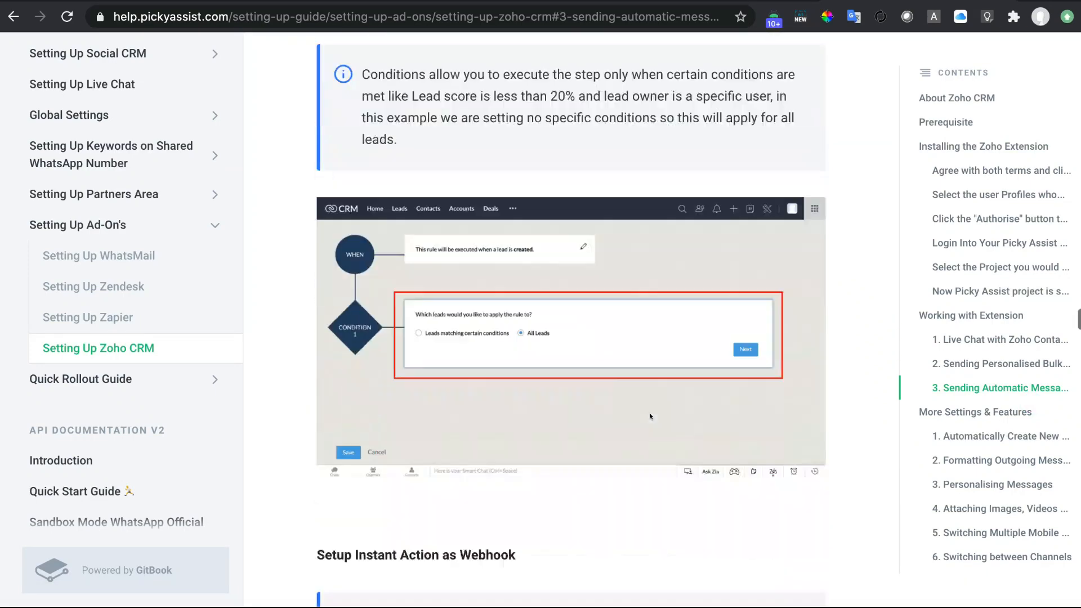
scroll(650, 417, "down", 1)
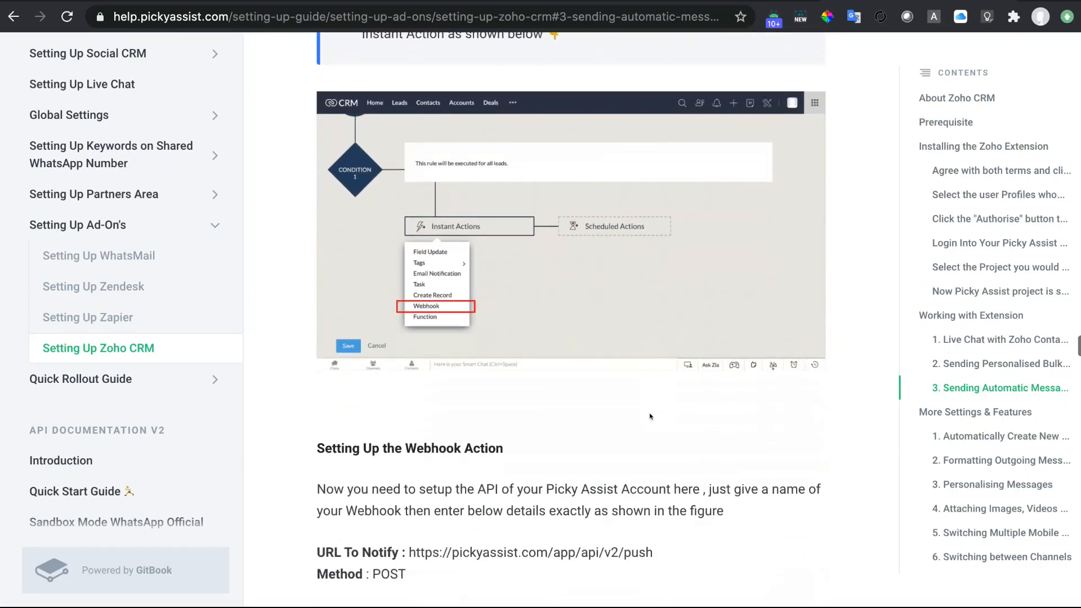
scroll(650, 416, "down", 5)
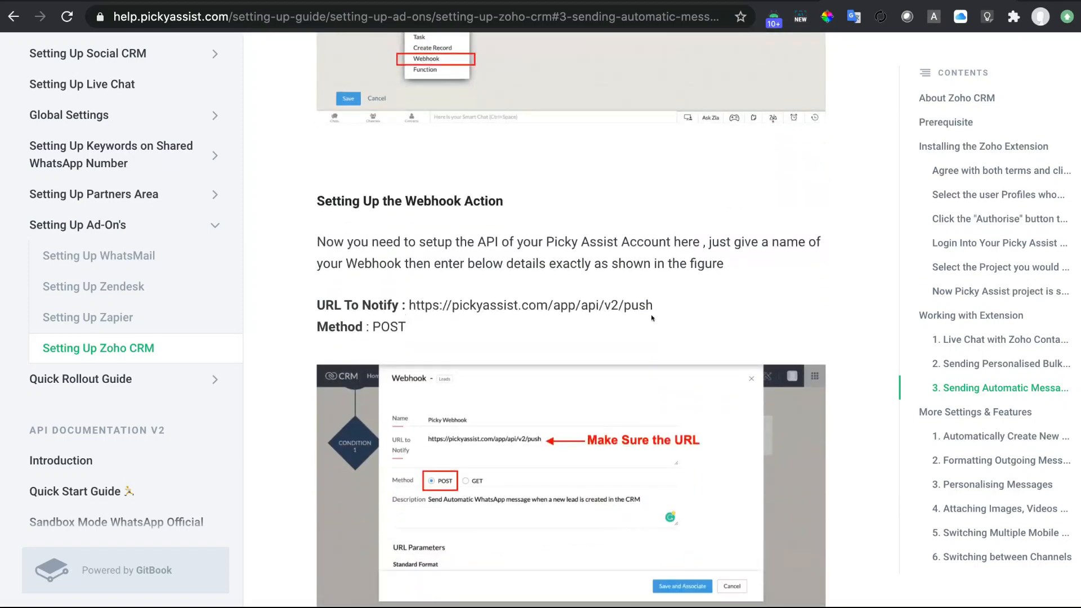
left_click_drag(683, 316, 406, 306)
key("ctrl+c")
key("ctrl+Tab")
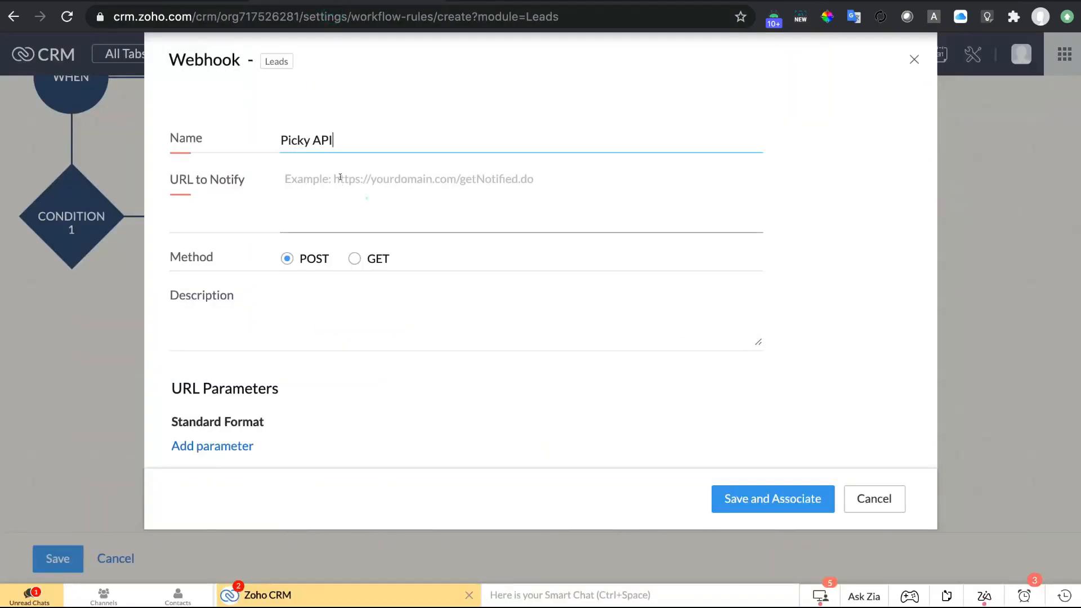
left_click(363, 194)
key("ctrl+v")
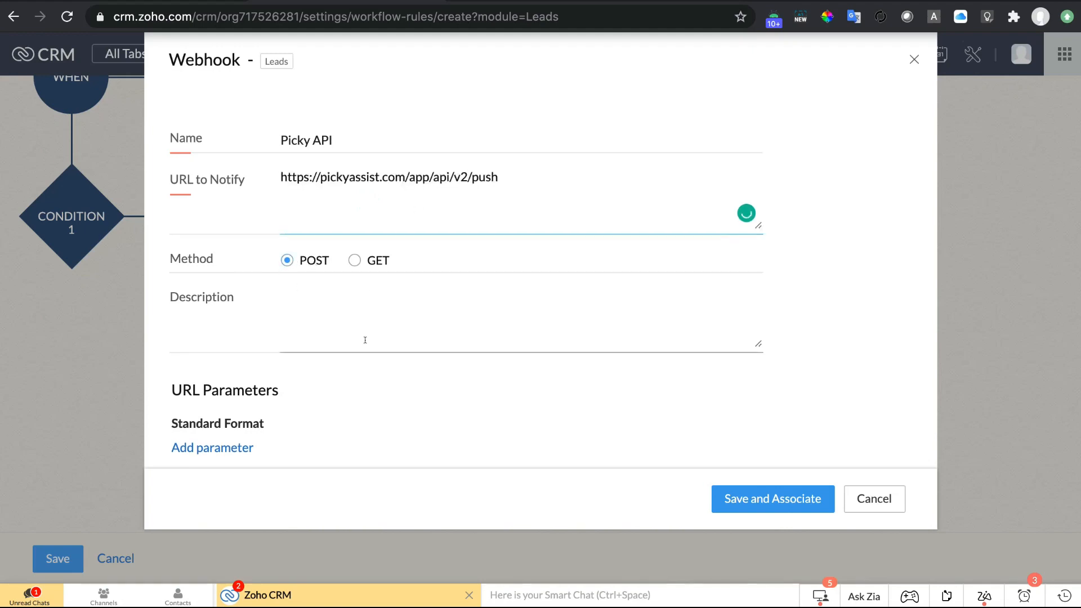
scroll(363, 340, "down", 3)
scroll(365, 344, "down", 3)
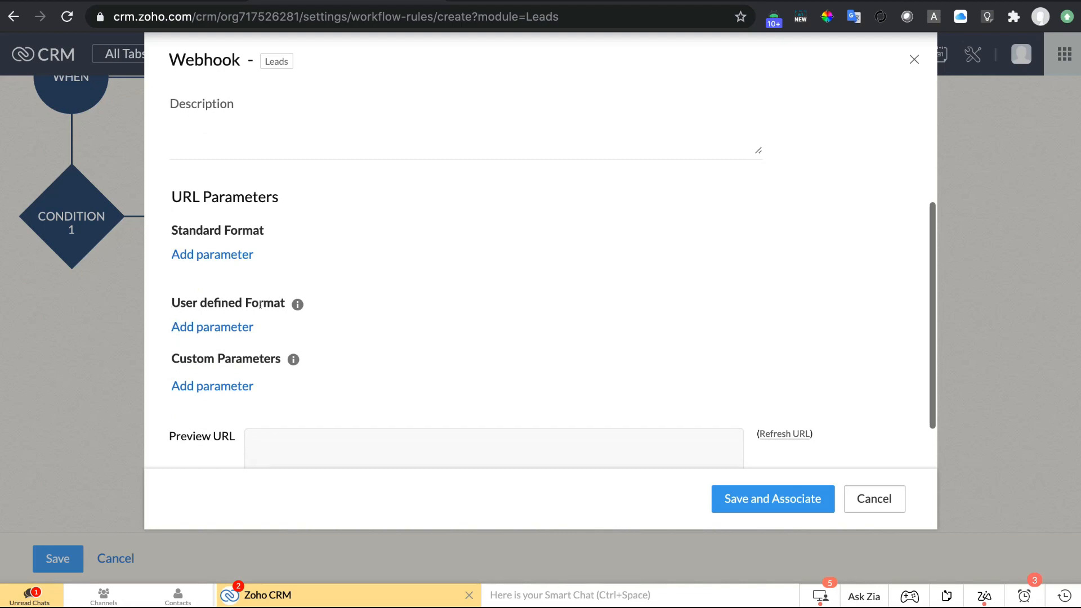
Add a user-defined parameter named 'data', copied from the setup guide.
left_click(206, 327)
left_click(231, 354)
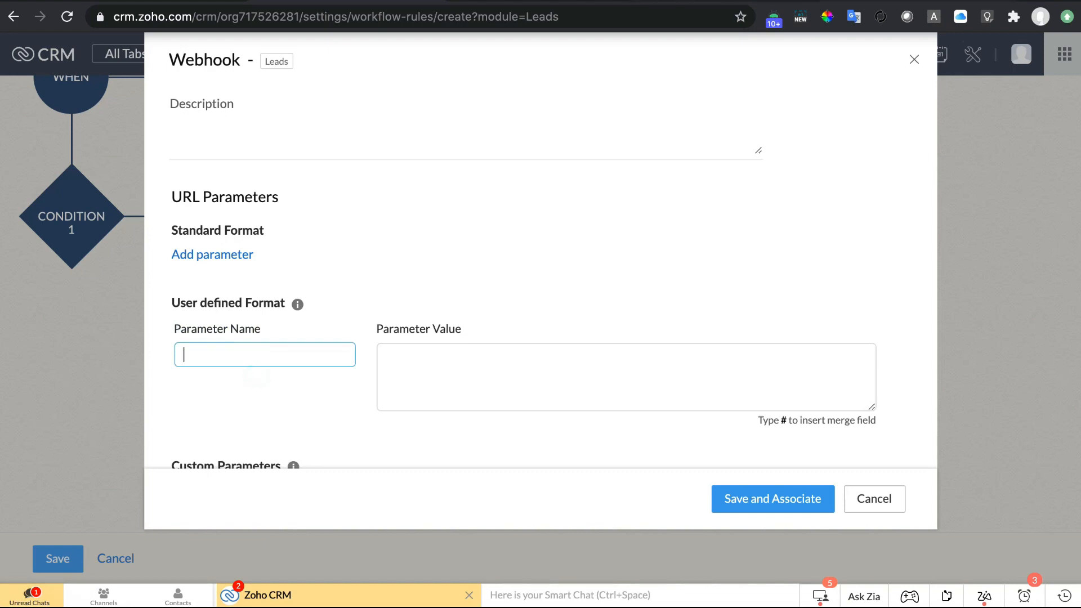
key("ctrl+Tab")
scroll(541, 359, "down", 2)
scroll(542, 359, "down", 6)
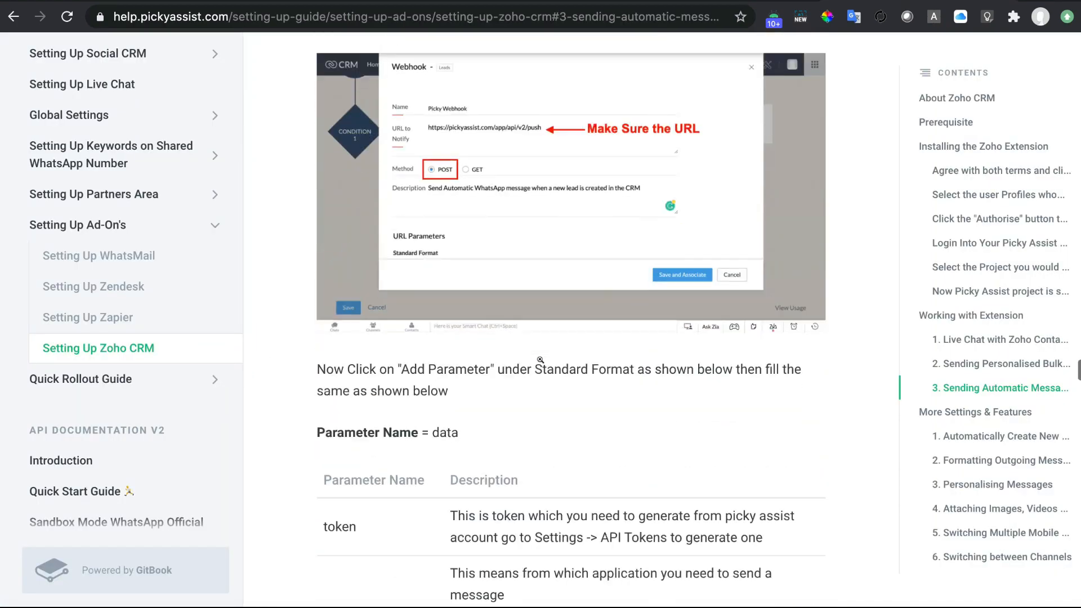
double_click(445, 375)
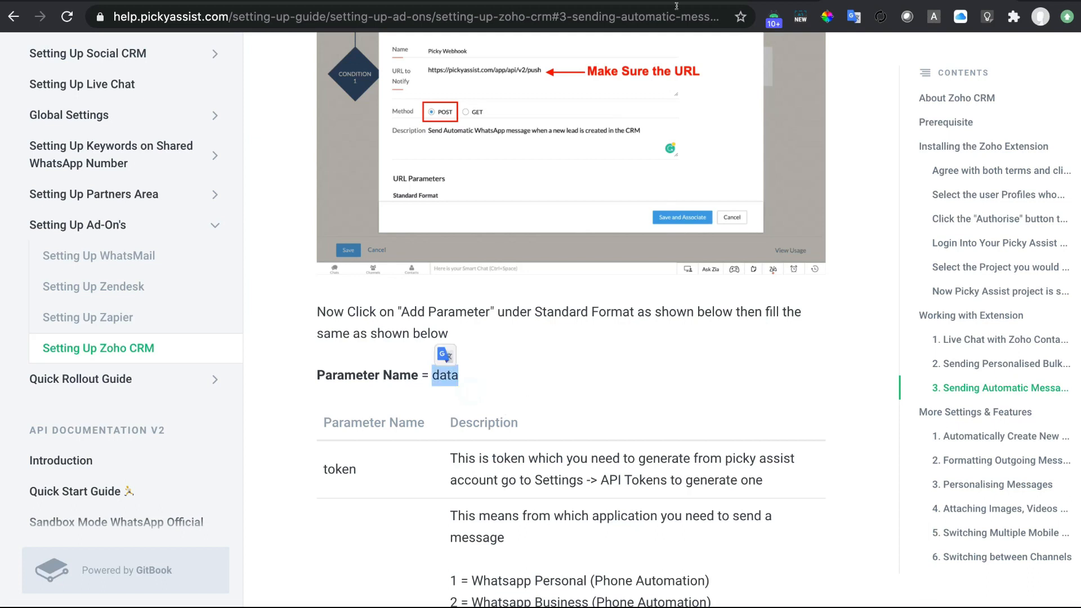
key("ctrl+c")
key("ctrl+shift+Tab")
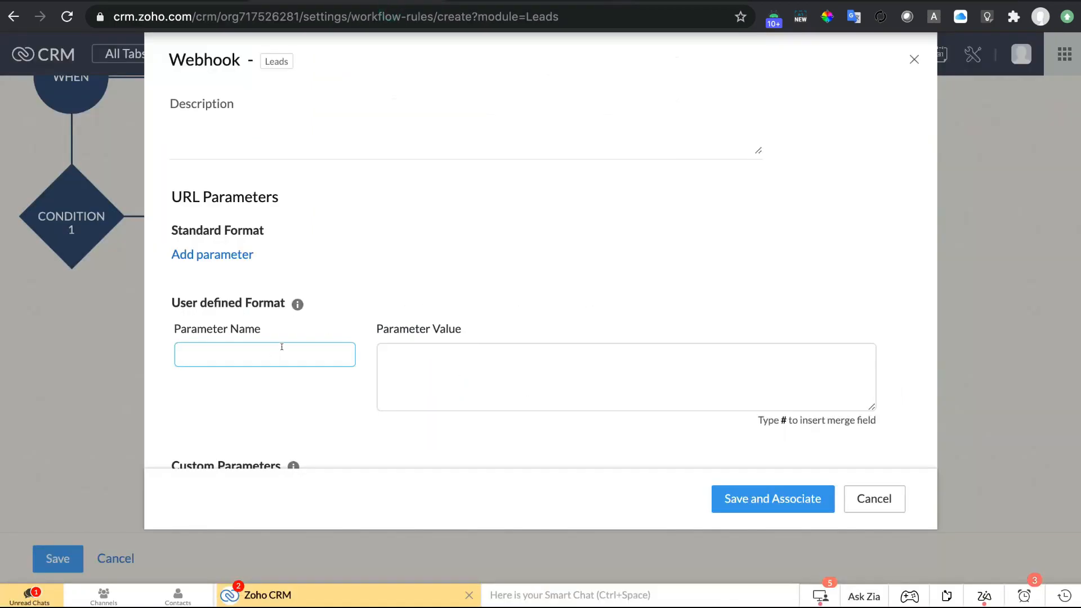
key("ctrl+v")
left_click(559, 373)
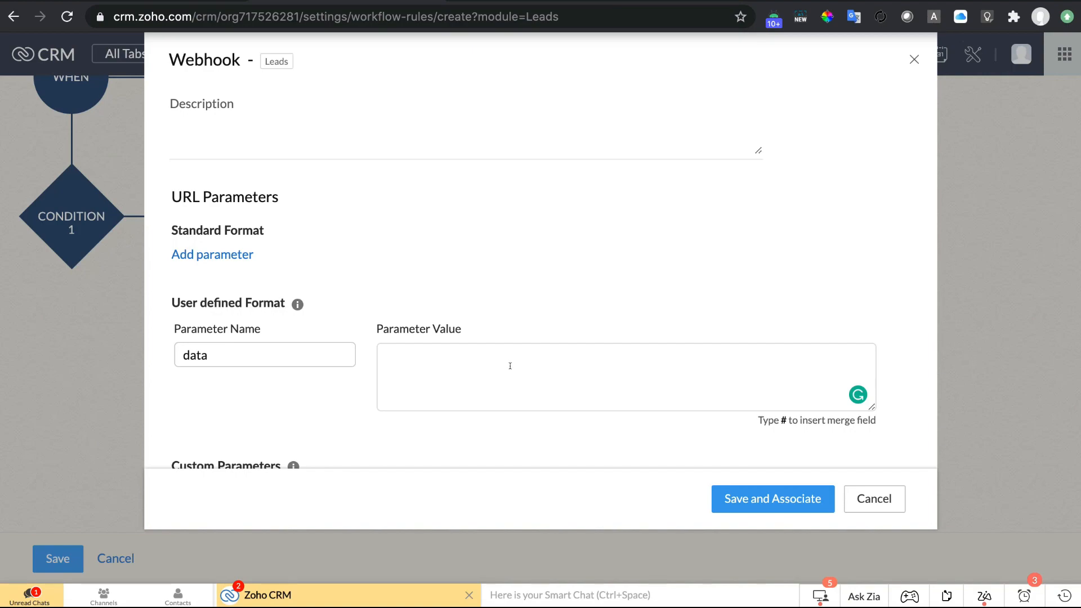
key("ctrl+Tab")
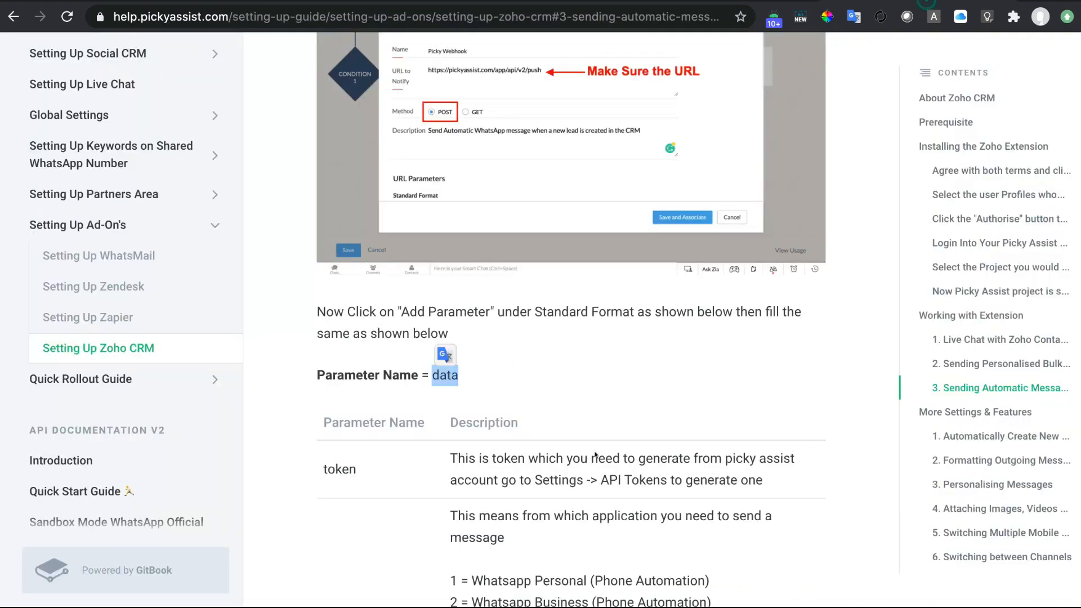
Highlight the token, application, number and message keys in the single-message sample JSON.
scroll(576, 501, "down", 8)
scroll(576, 501, "down", 5)
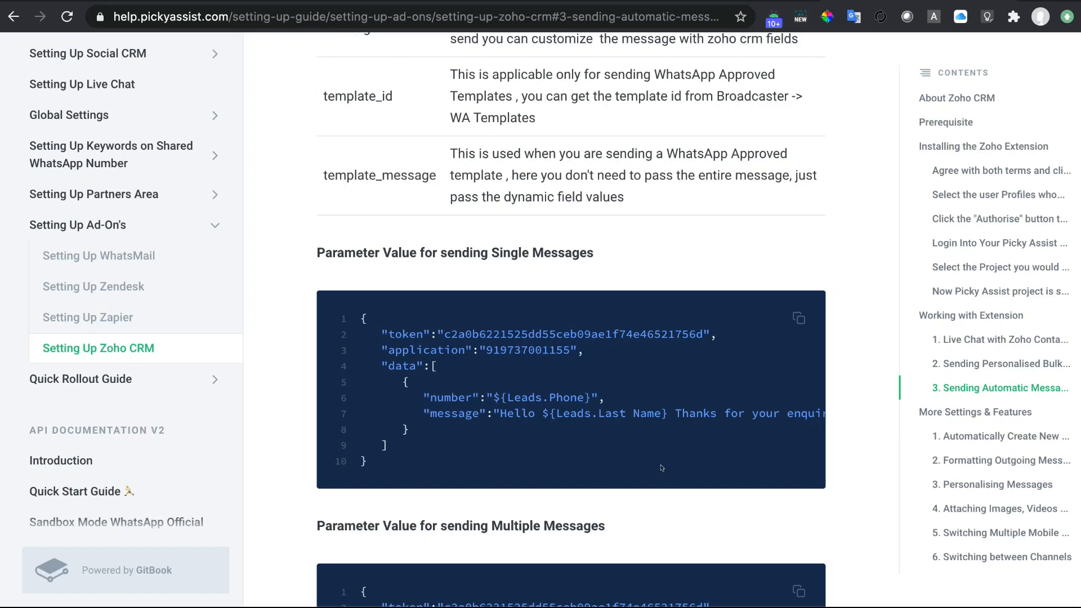
double_click(400, 332)
double_click(416, 349)
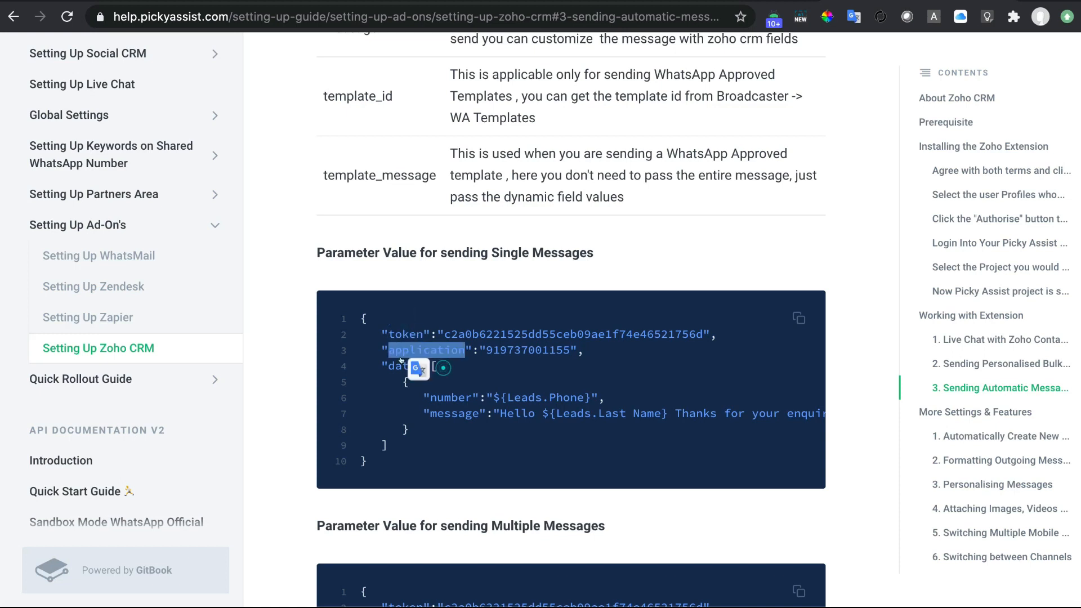
double_click(450, 397)
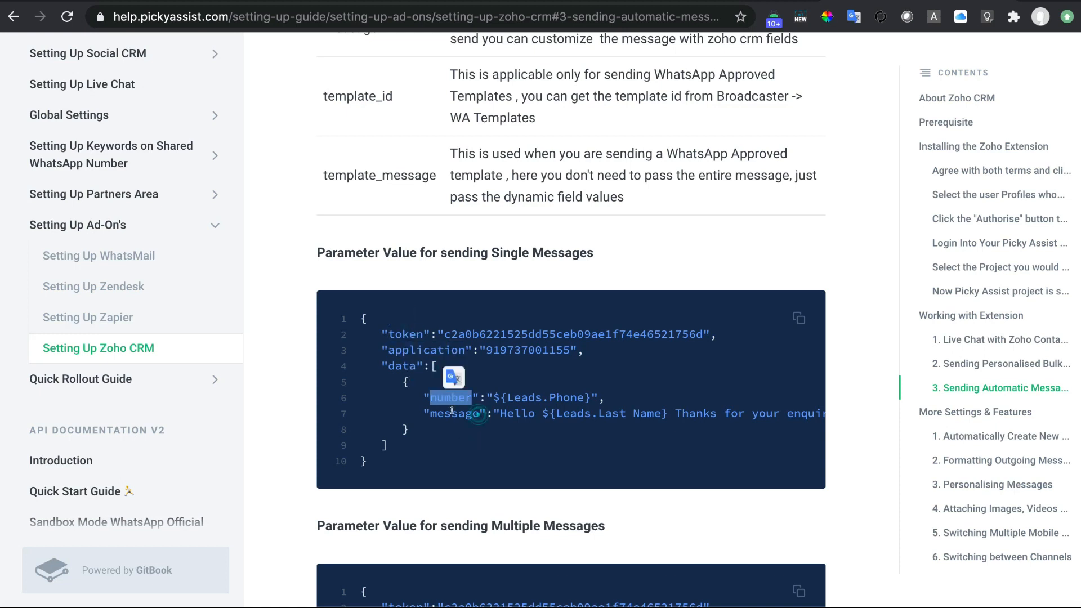
double_click(454, 413)
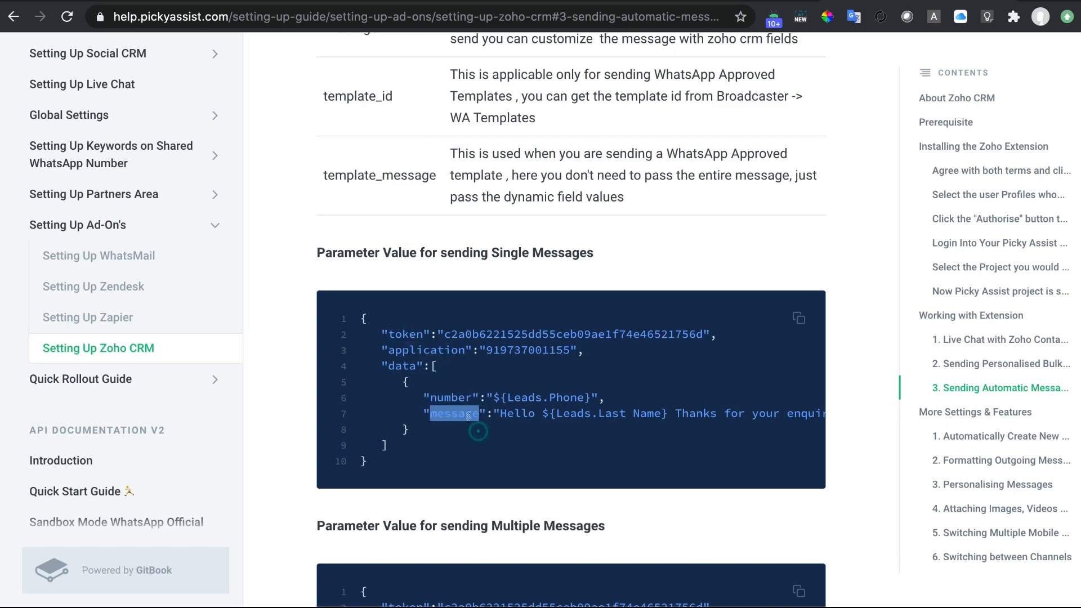
left_click(527, 395)
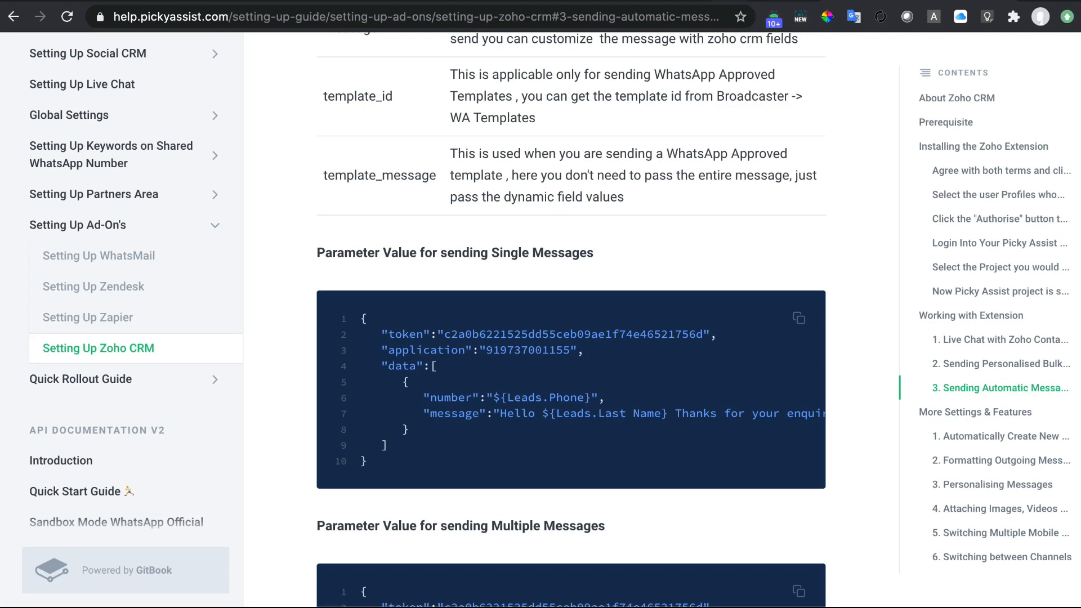
key("ctrl+Tab")
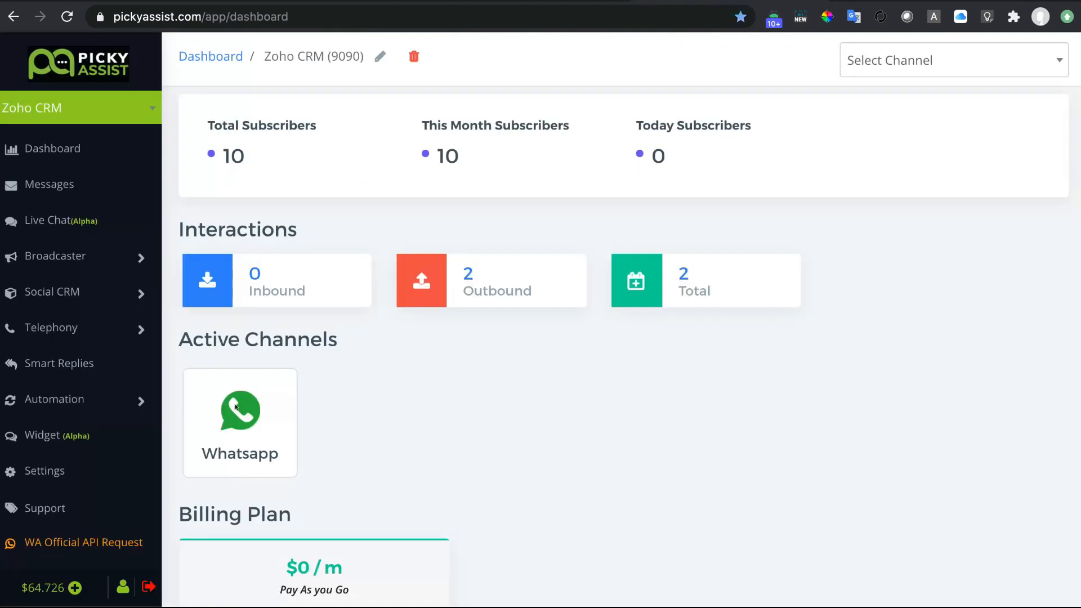
Generate a new API token under Picky Assist's Settings > API Tokens.
left_click(59, 472)
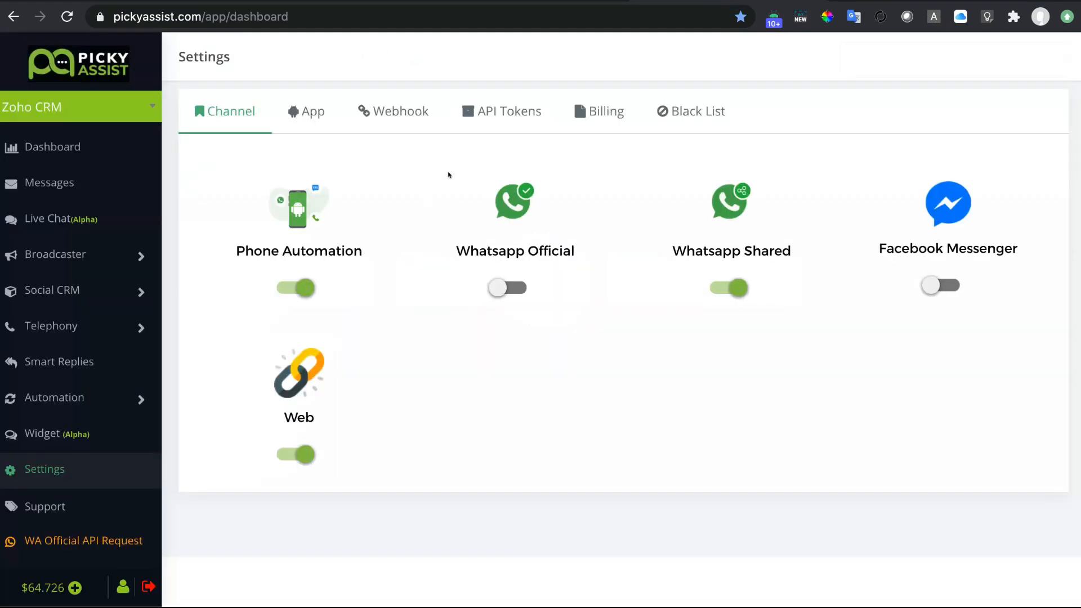
left_click(511, 113)
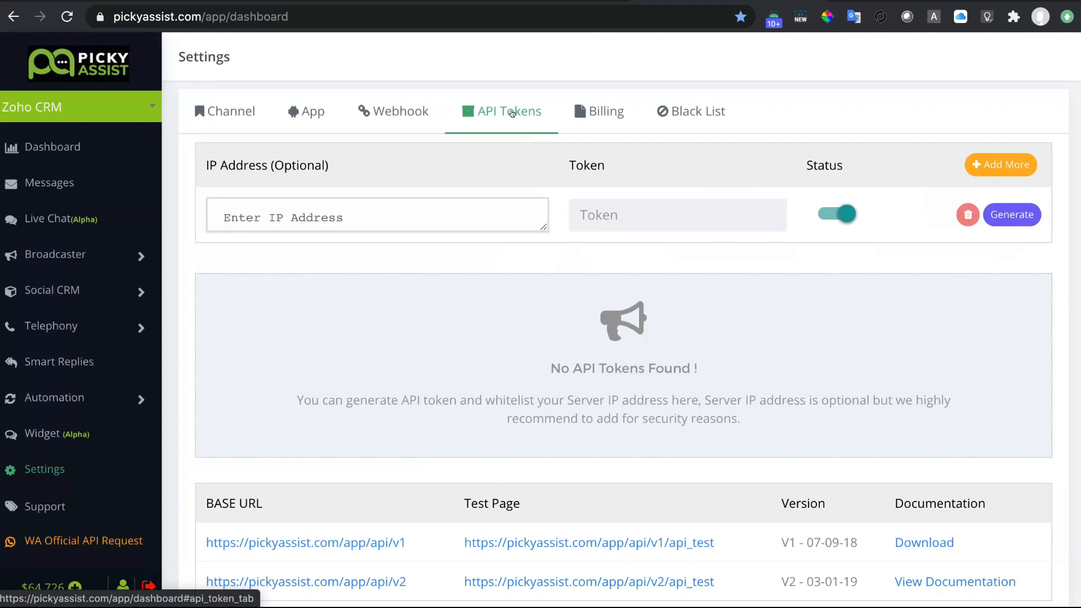
left_click(1013, 211)
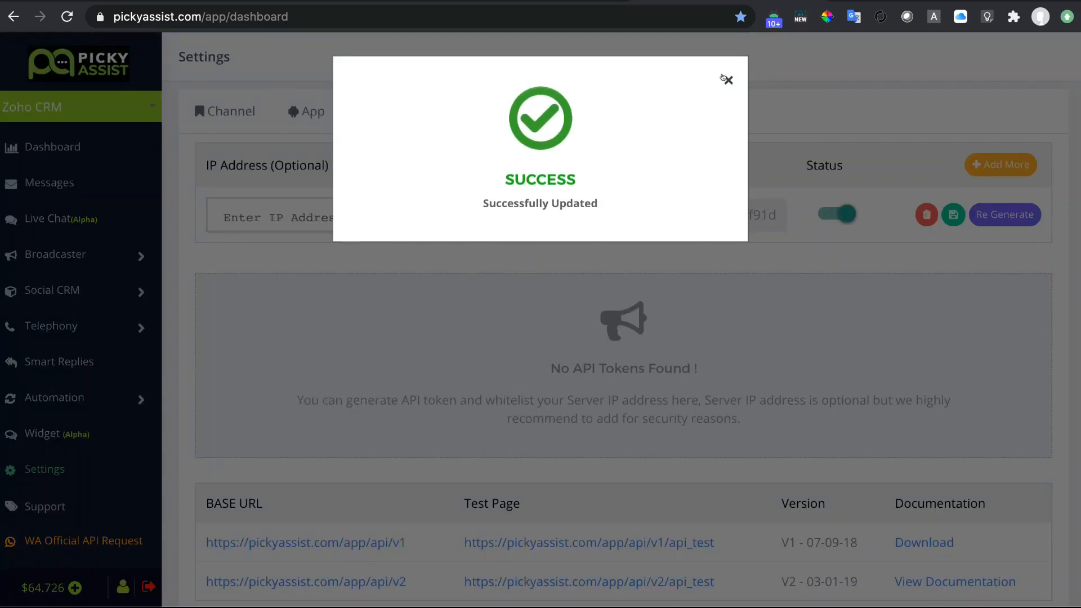
Copy the newly generated token to the clipboard and return to the Zoho CRM setup guide.
left_click(726, 79)
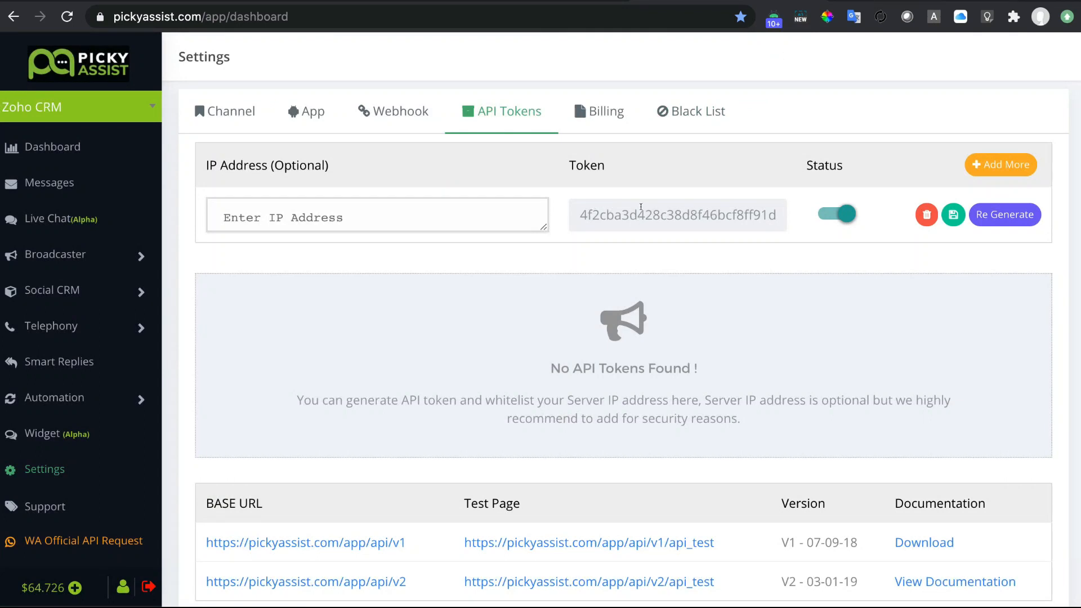
left_click(640, 207)
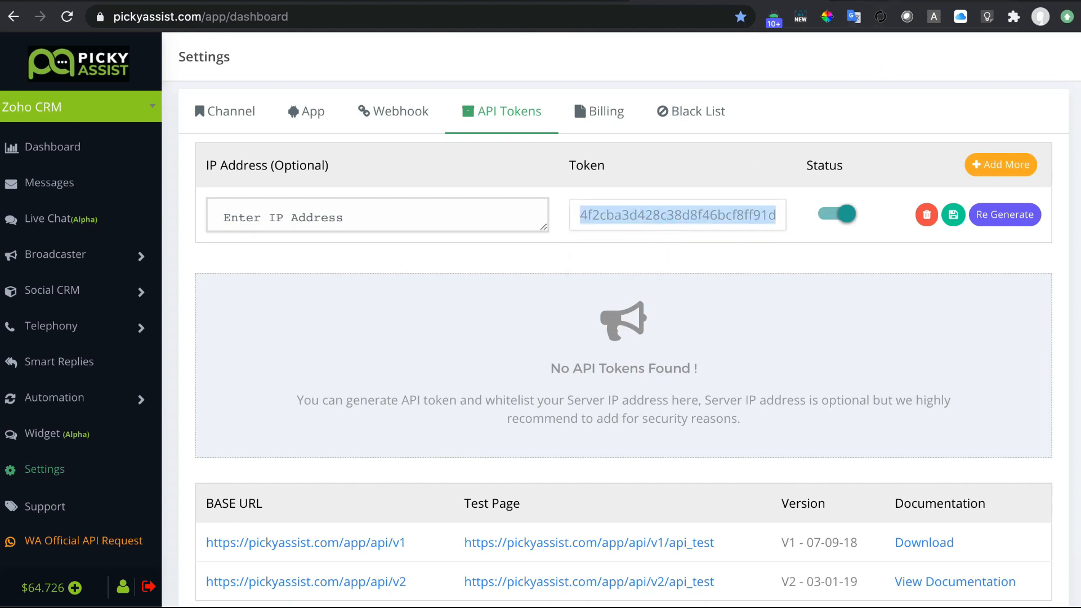
left_click(911, 1)
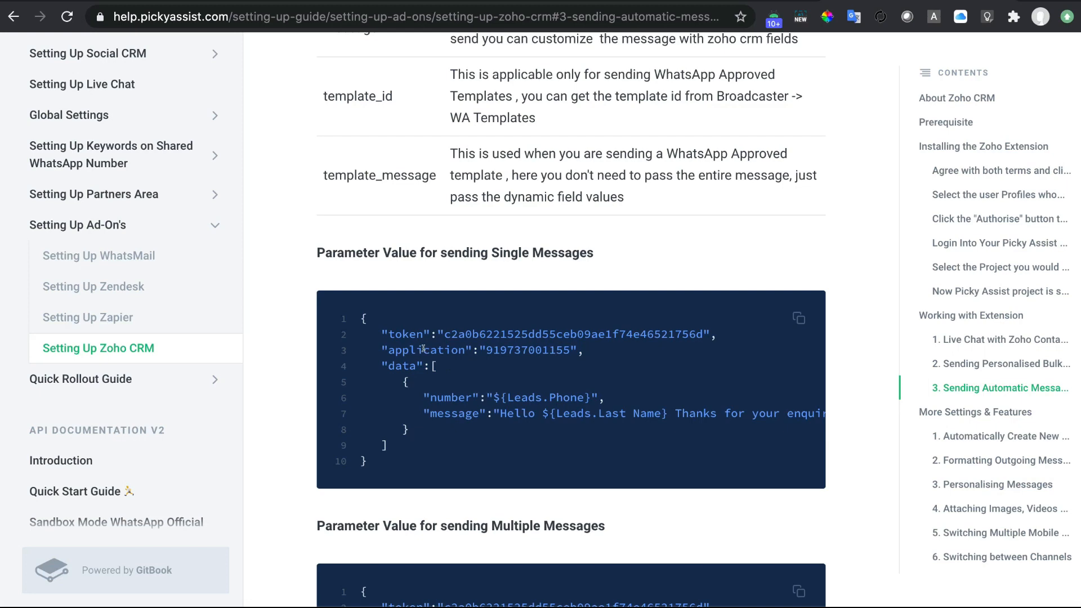
double_click(426, 349)
scroll(531, 388, "up", 8)
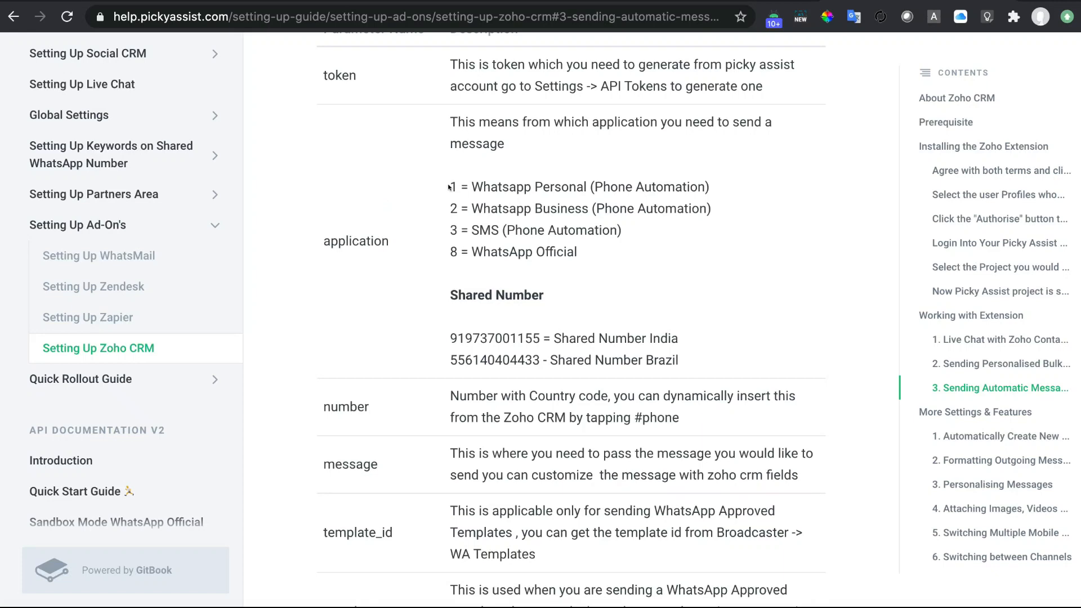
scroll(448, 187, "down", 5)
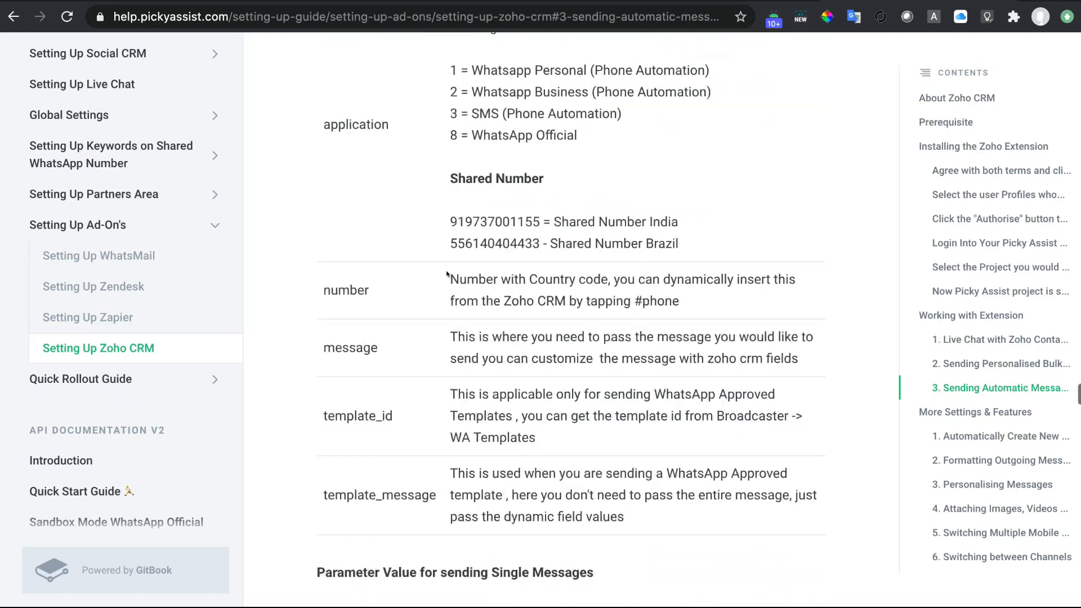
double_click(427, 464)
left_click(498, 463)
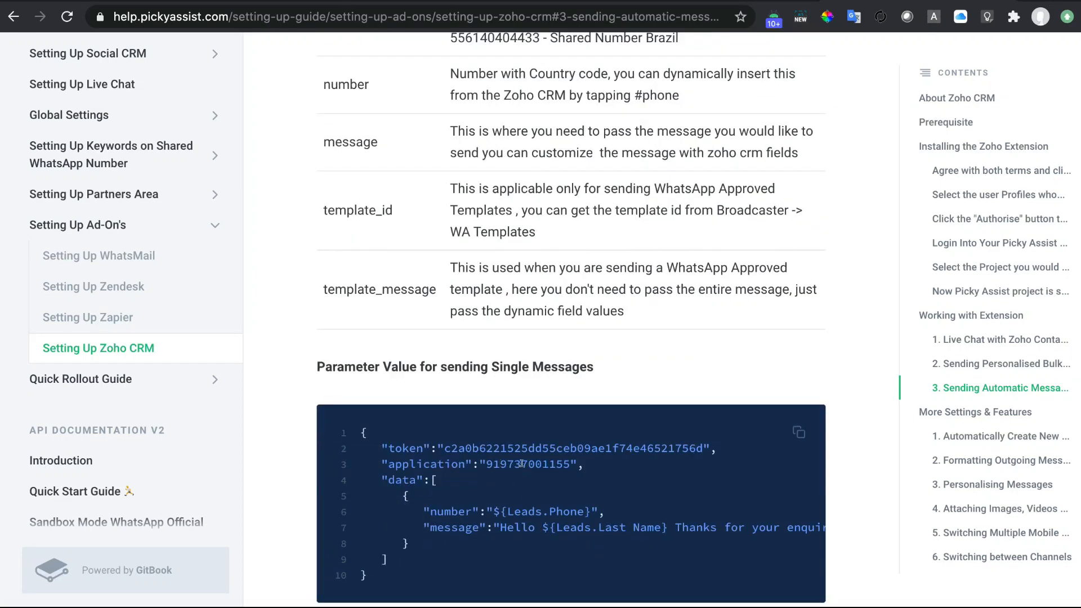
double_click(527, 464)
scroll(582, 355, "up", 3)
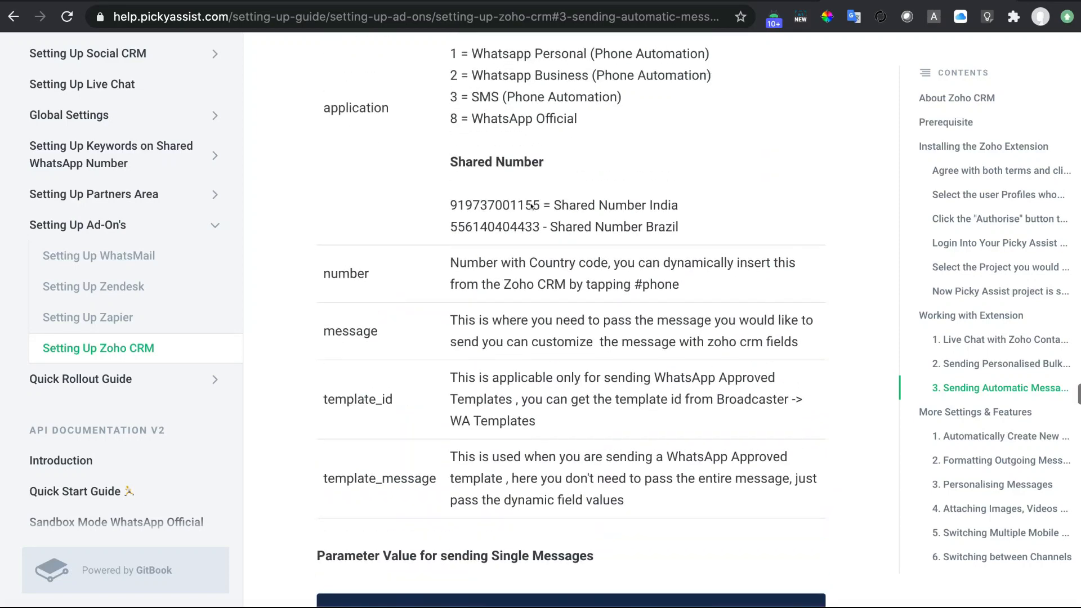
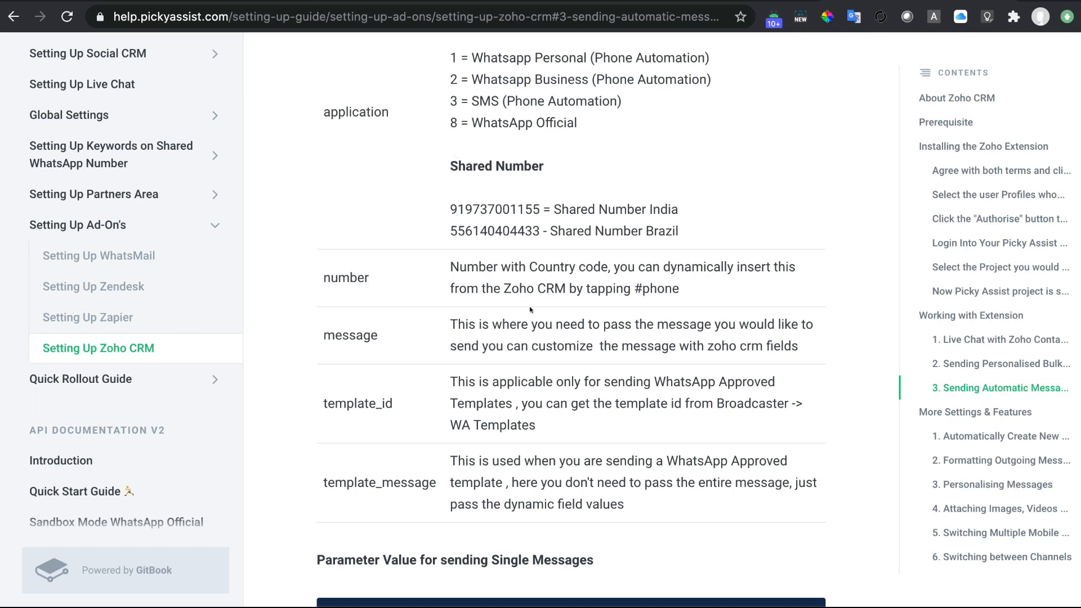
Point out the India shared number, application, message and number fields in the single-message sample.
scroll(521, 197, "down", 1)
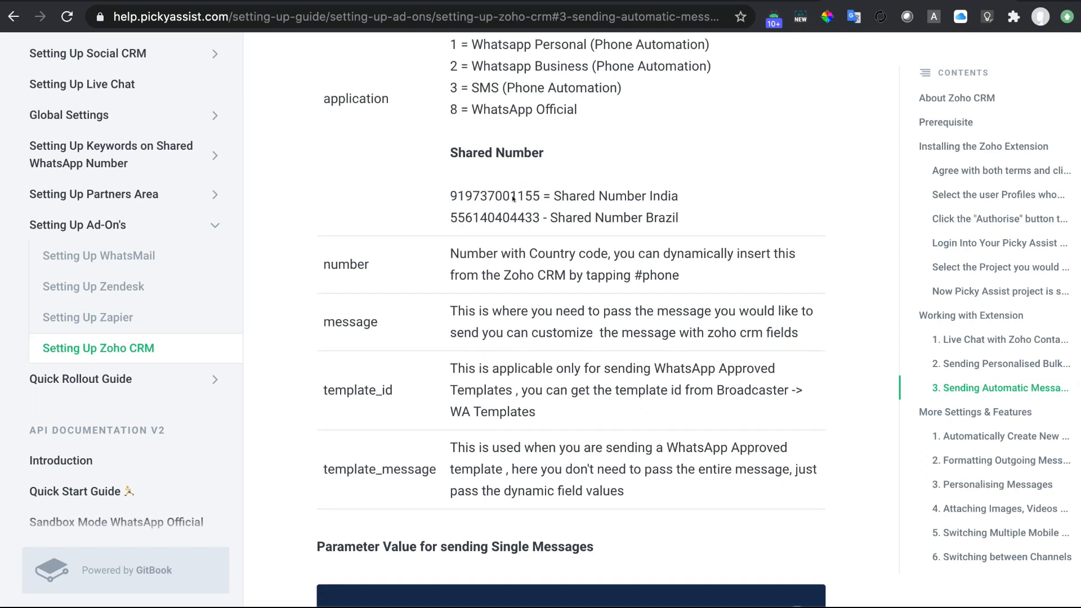
double_click(477, 197)
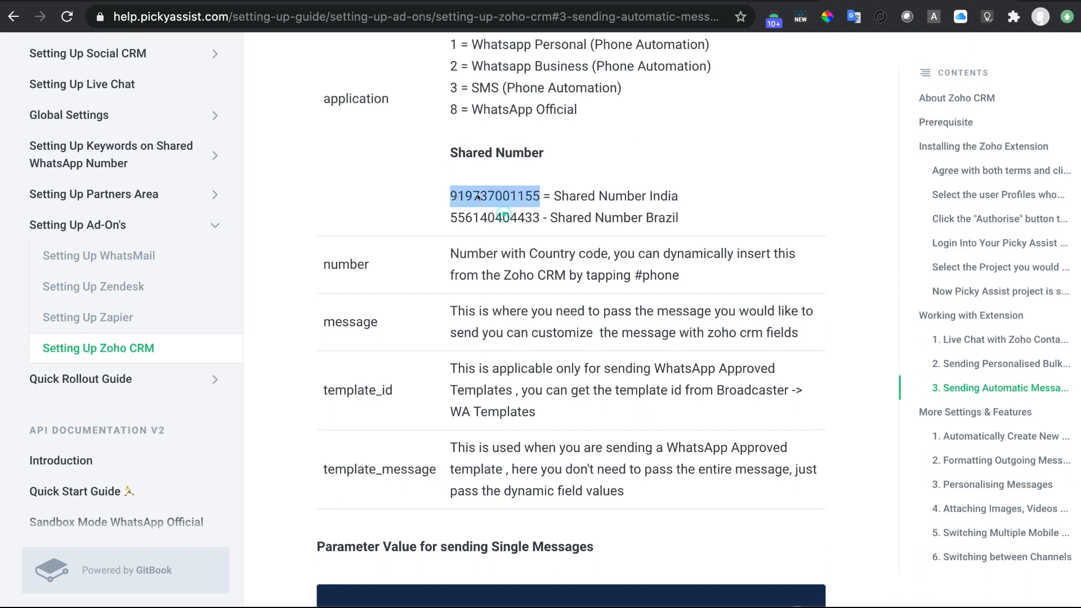
scroll(523, 296, "down", 1)
scroll(524, 296, "down", 6)
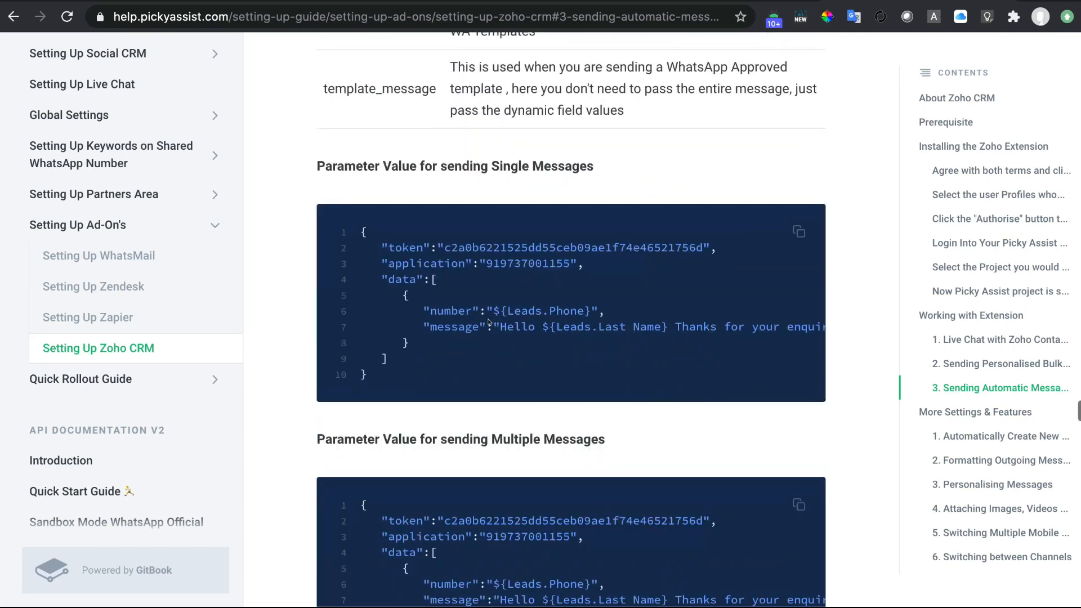
double_click(528, 276)
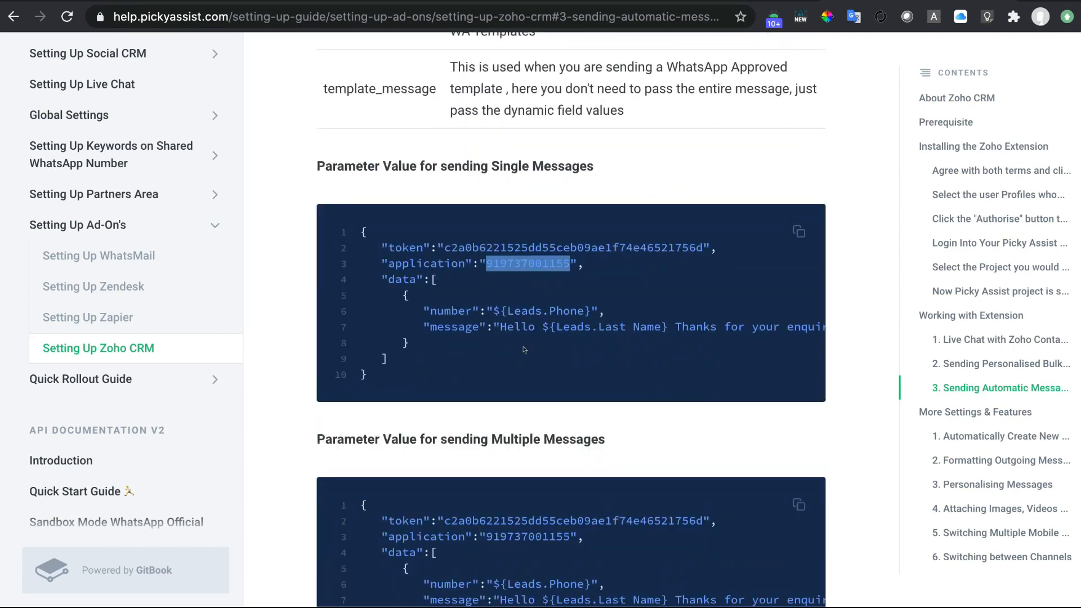
left_click(405, 269)
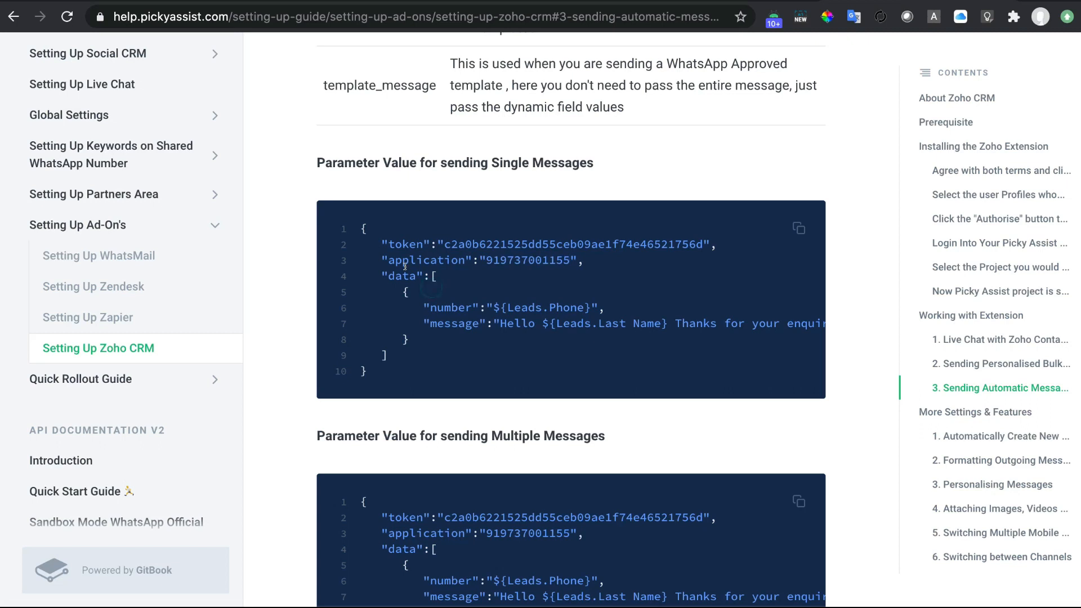
double_click(457, 324)
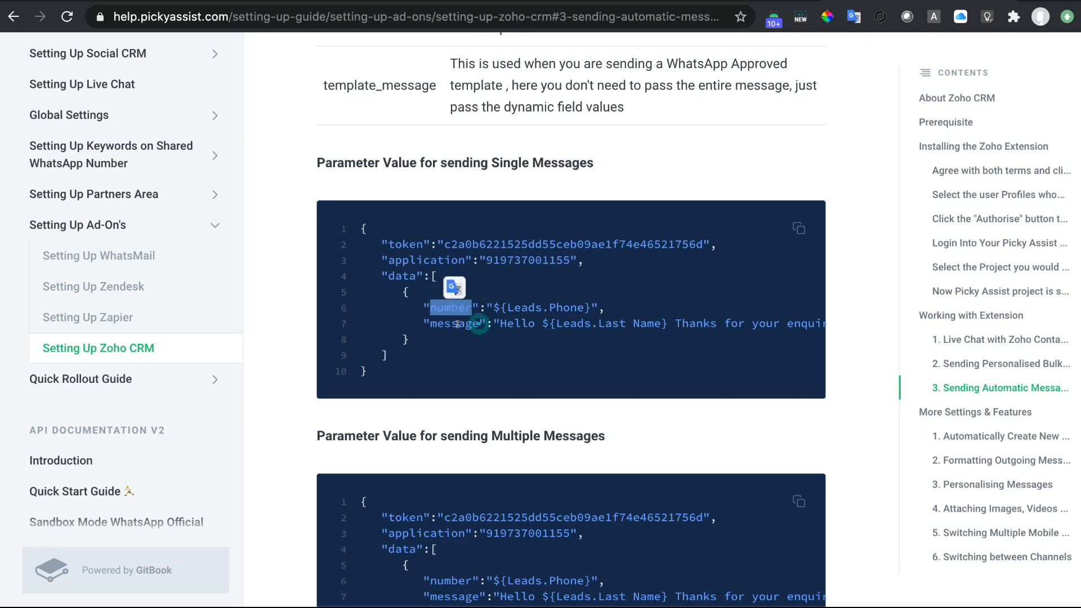
double_click(449, 307)
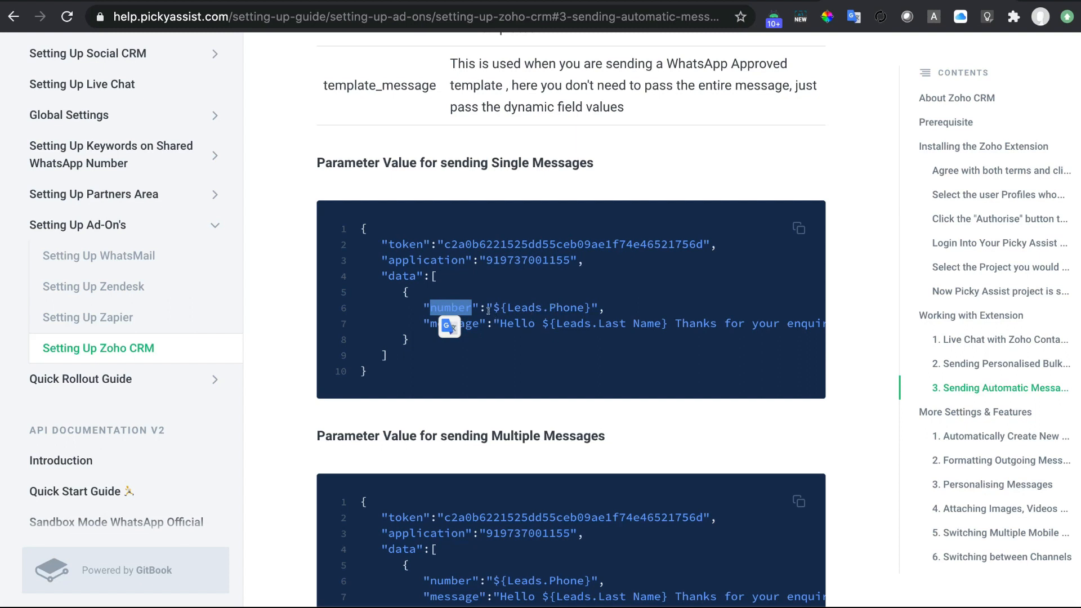
left_click(488, 306)
Mark the ${Leads.Phone} and ${Leads.Last Name} merge fields, then copy the sample JSON.
left_click_drag(548, 305, 588, 306)
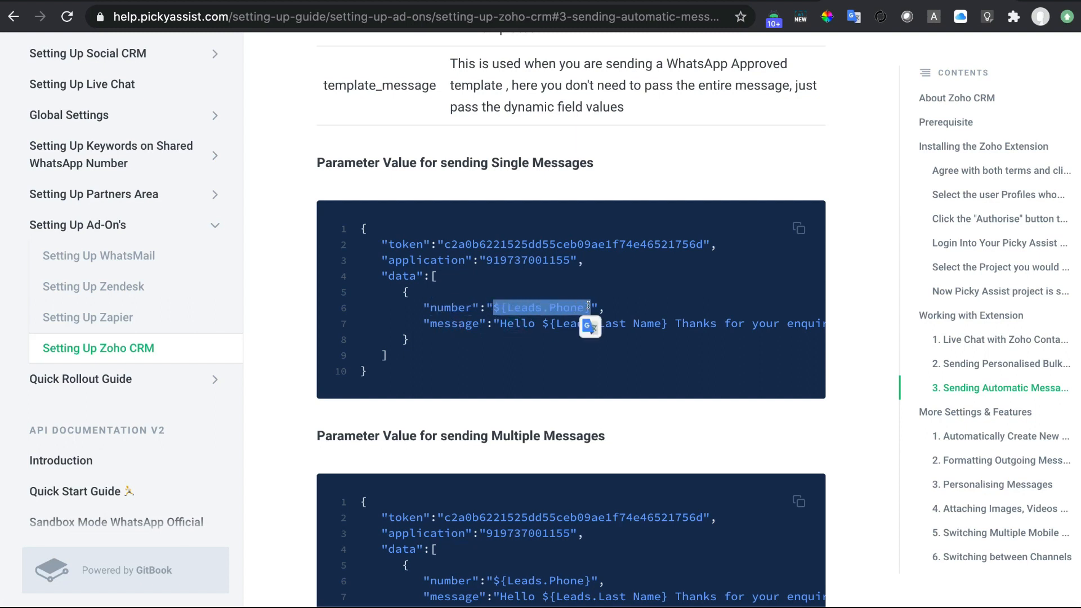
double_click(448, 323)
scroll(667, 368, "right", 4)
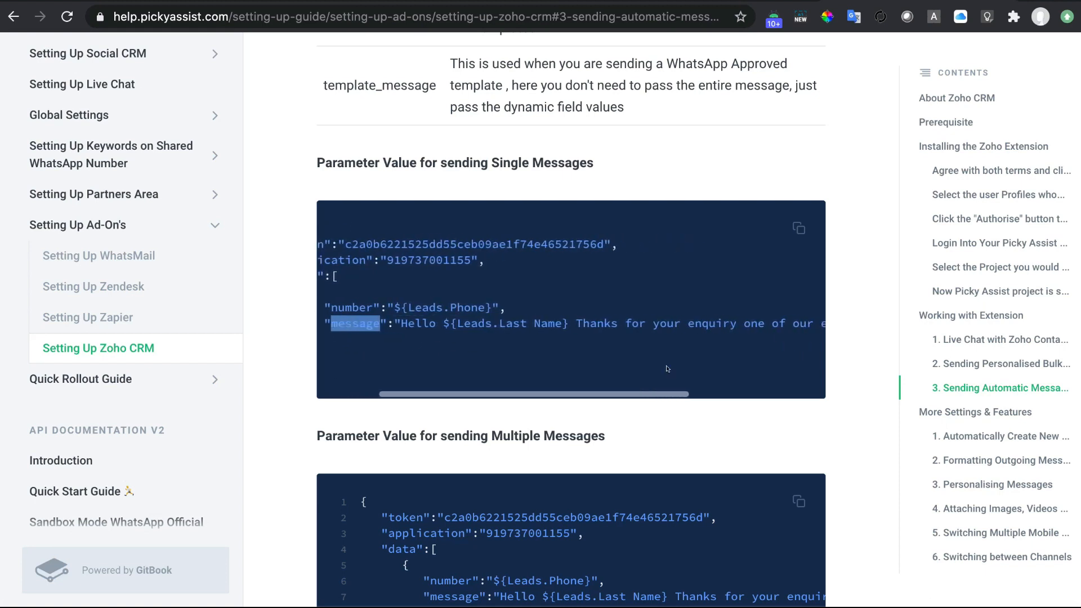
scroll(667, 369, "right", 1)
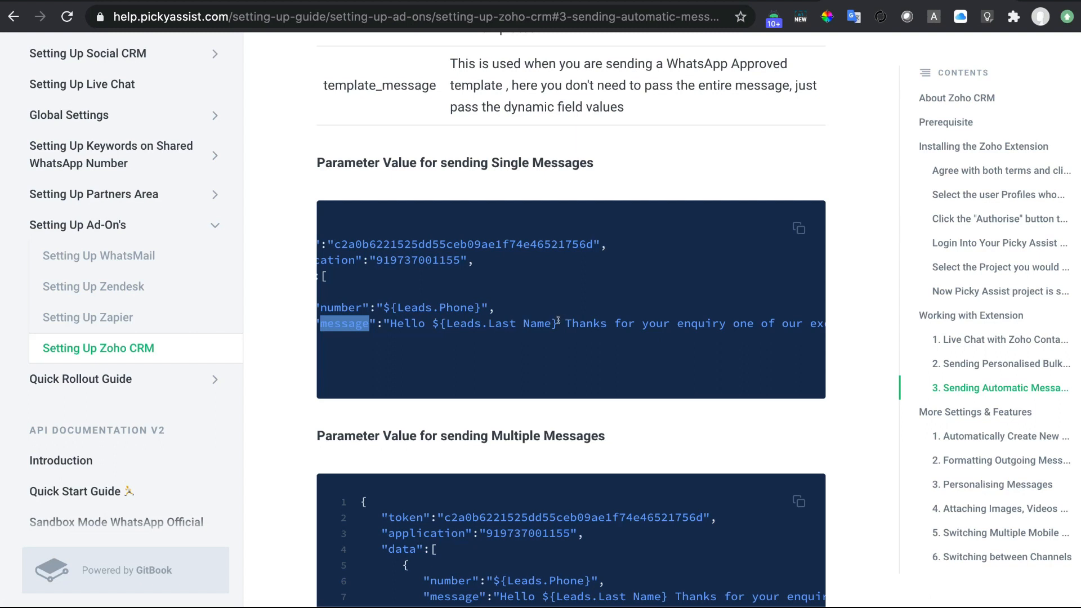
left_click_drag(557, 320, 433, 319)
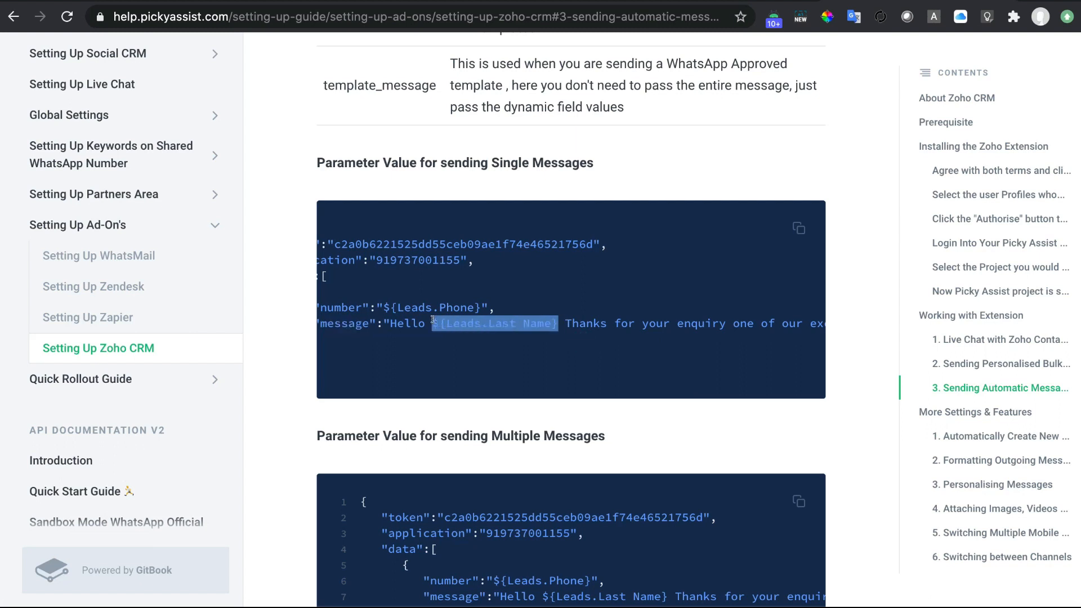
scroll(510, 357, "left", 3)
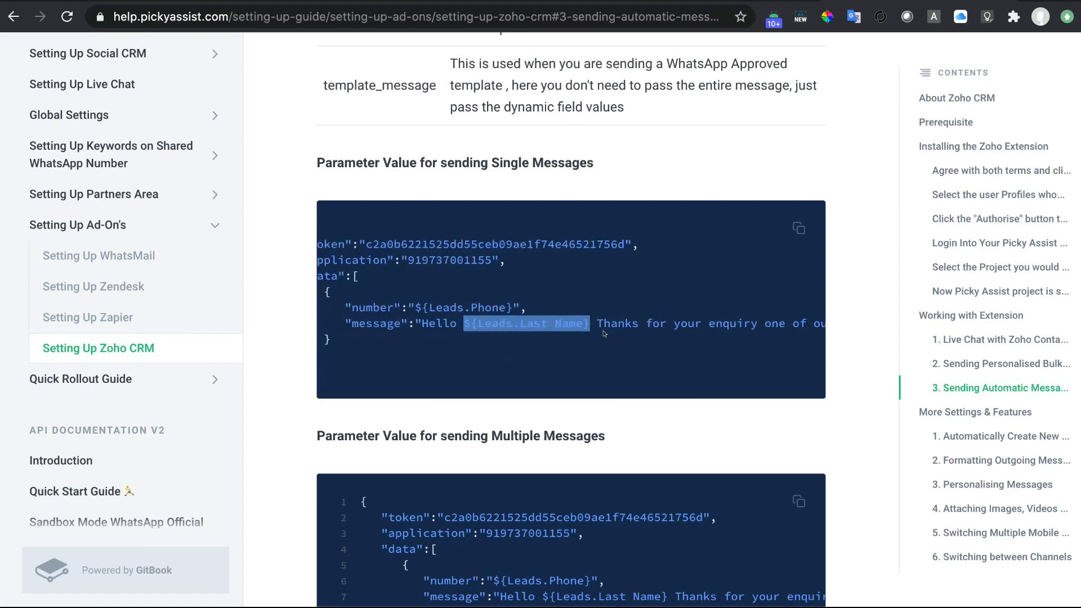
scroll(604, 334, "left", 5)
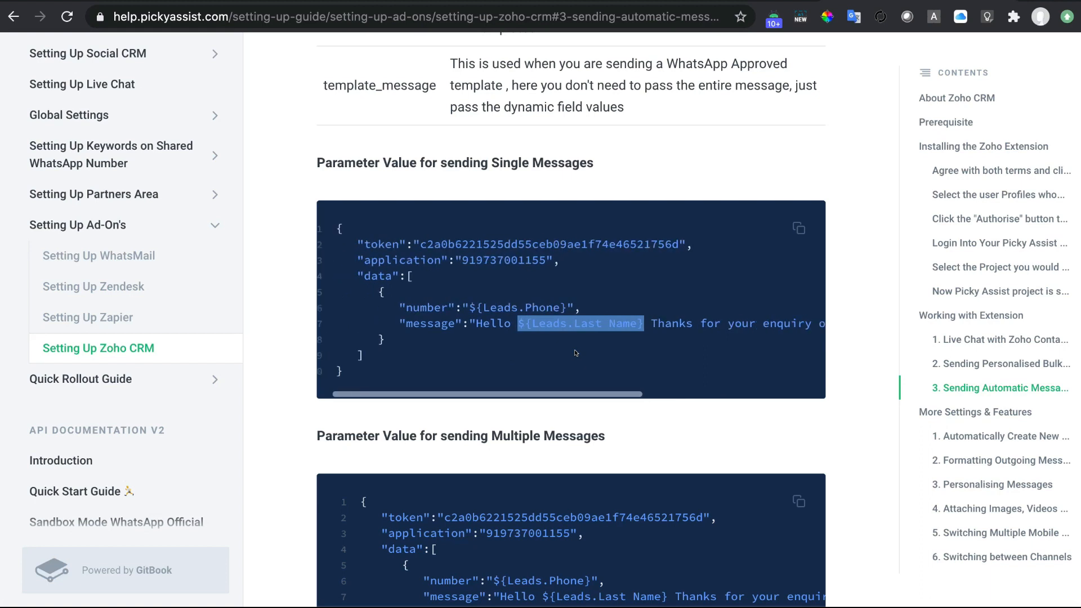
left_click(799, 226)
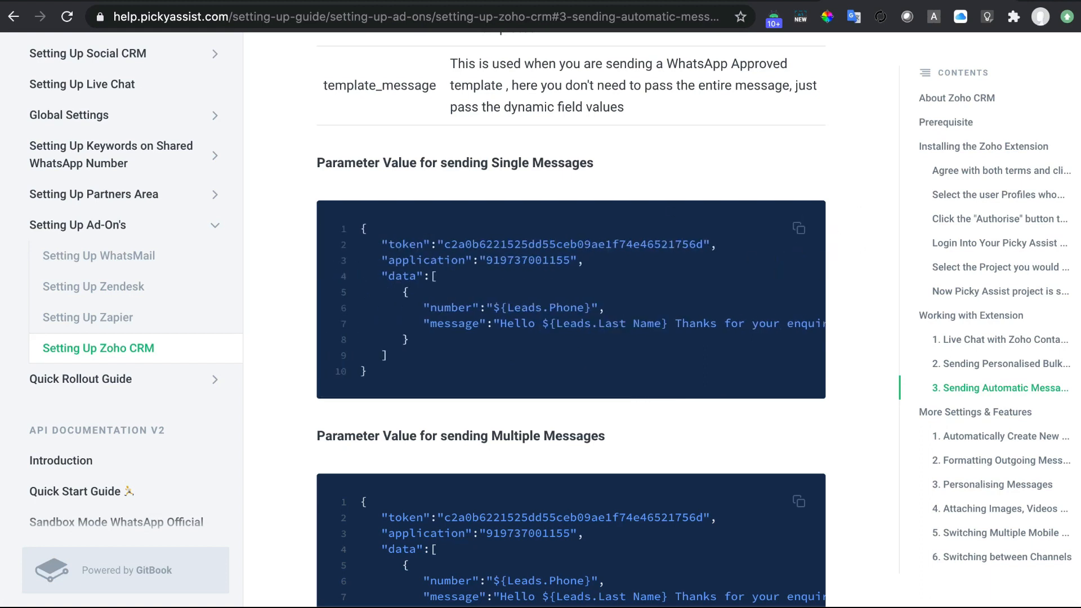
left_click(363, 2)
Paste the sample JSON payload as the data parameter's value.
left_click(498, 355)
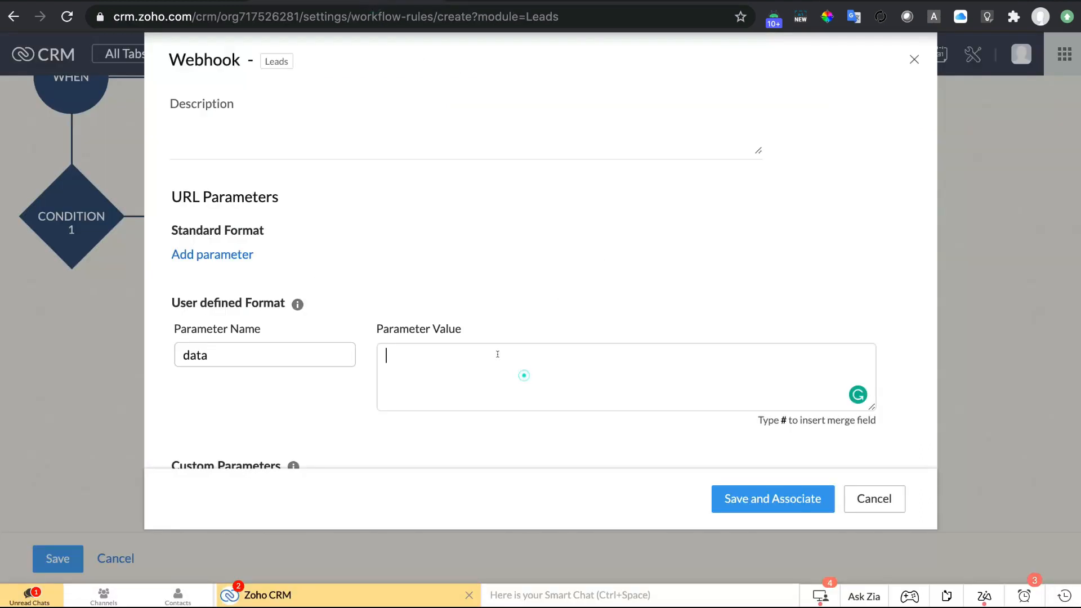
key("super+v")
scroll(498, 356, "up", 5)
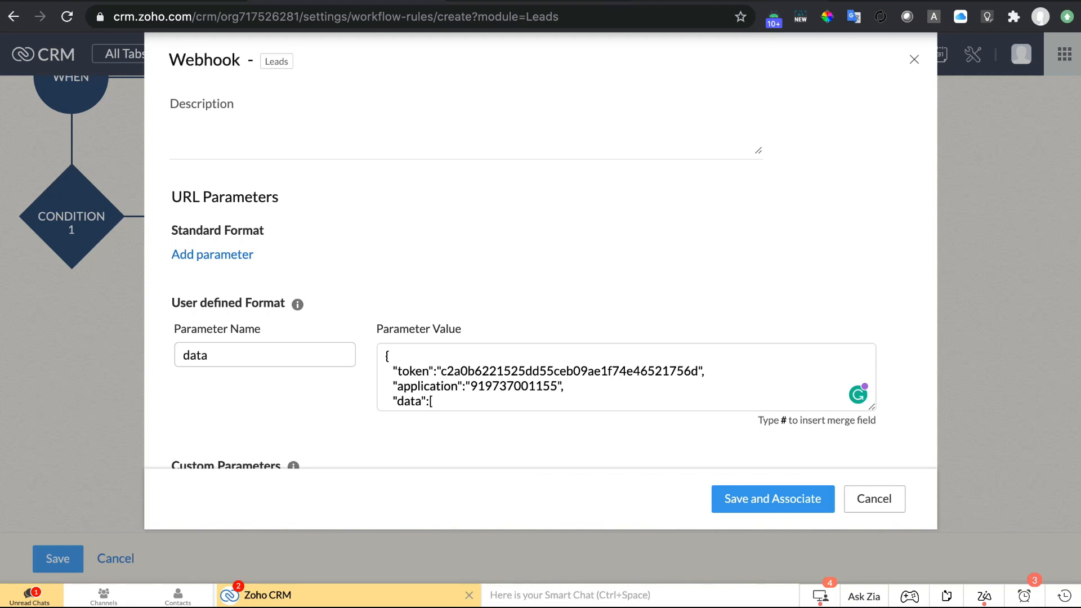
Replace the sample token in the payload with your own Picky Assist API token.
left_click(760, 1)
left_click(654, 210)
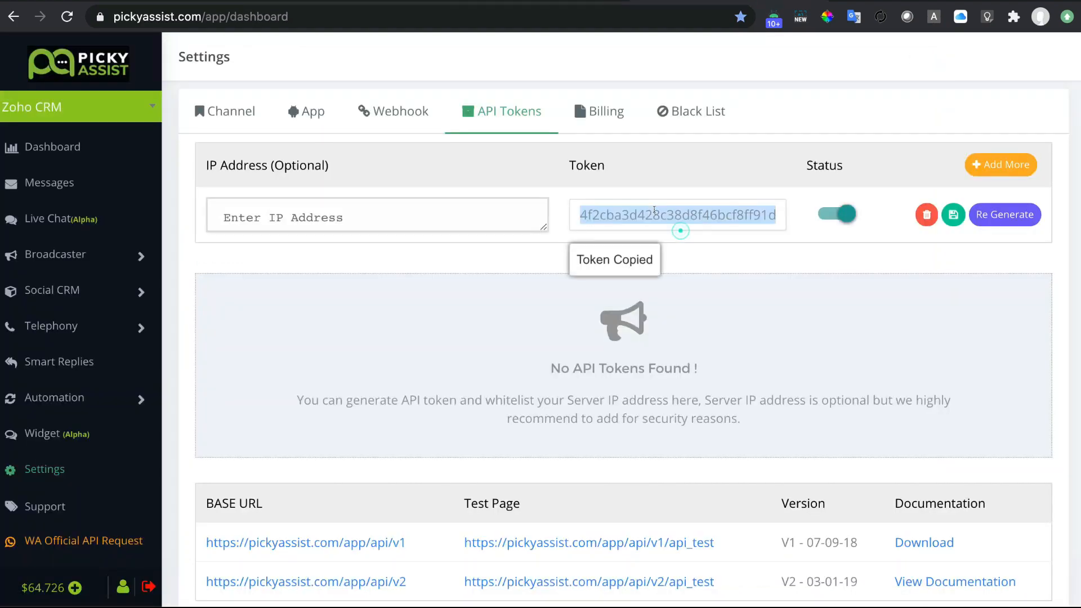
key("ctrl+Tab")
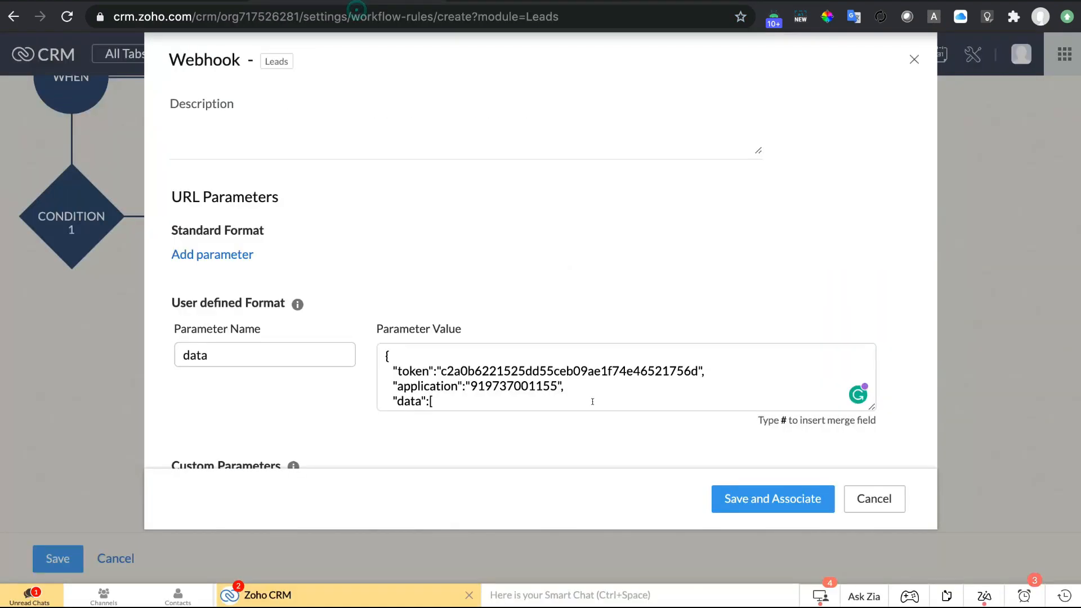
double_click(521, 369)
key("ctrl+v")
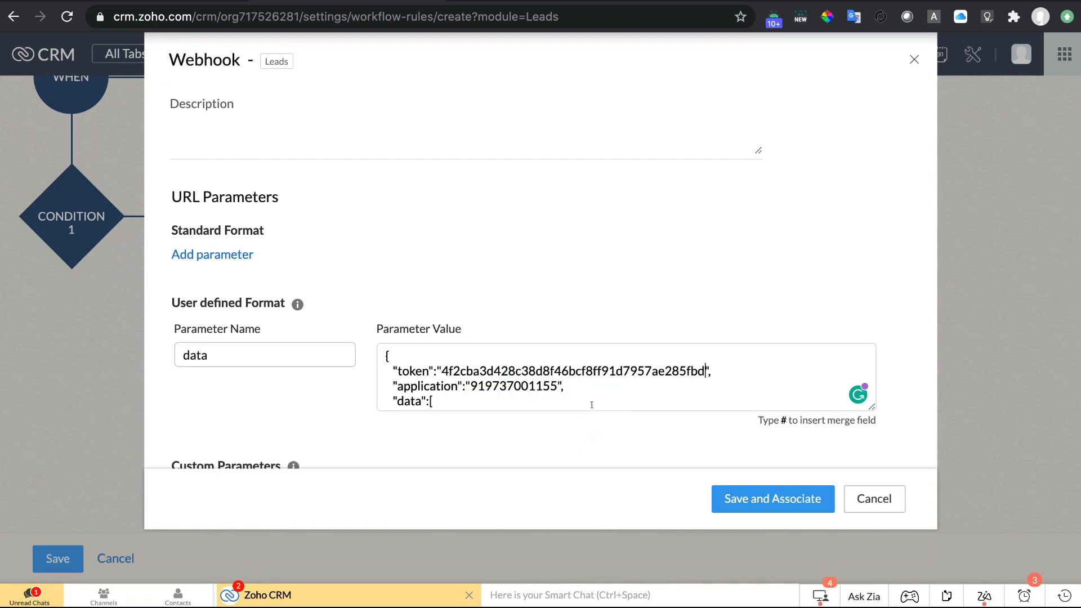
scroll(612, 385, "down", 1)
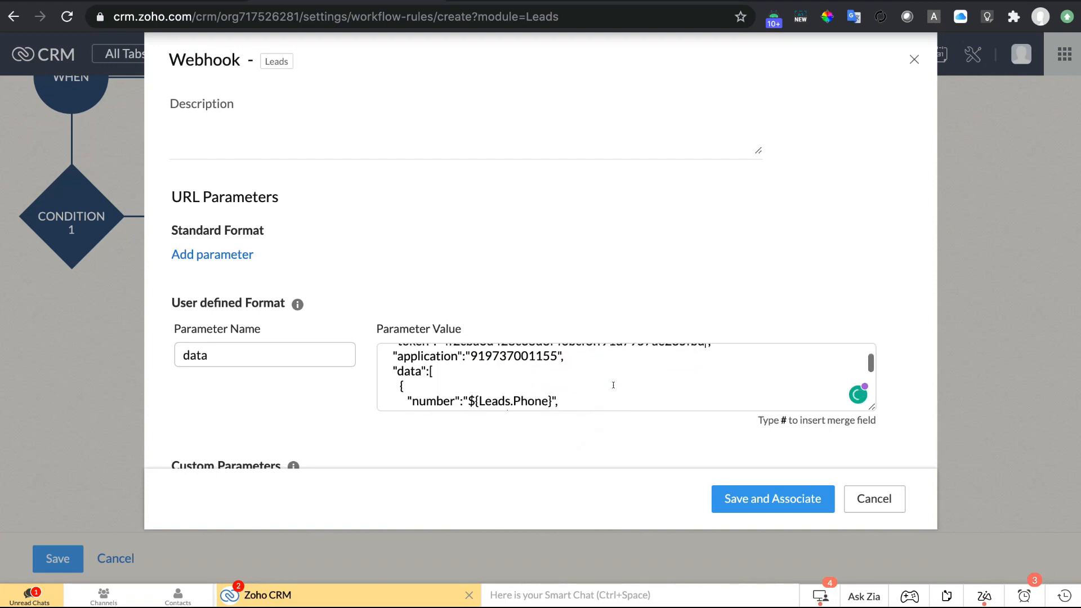
Delete the existing ${Leads.Phone} merge field from the payload's number value.
double_click(495, 356)
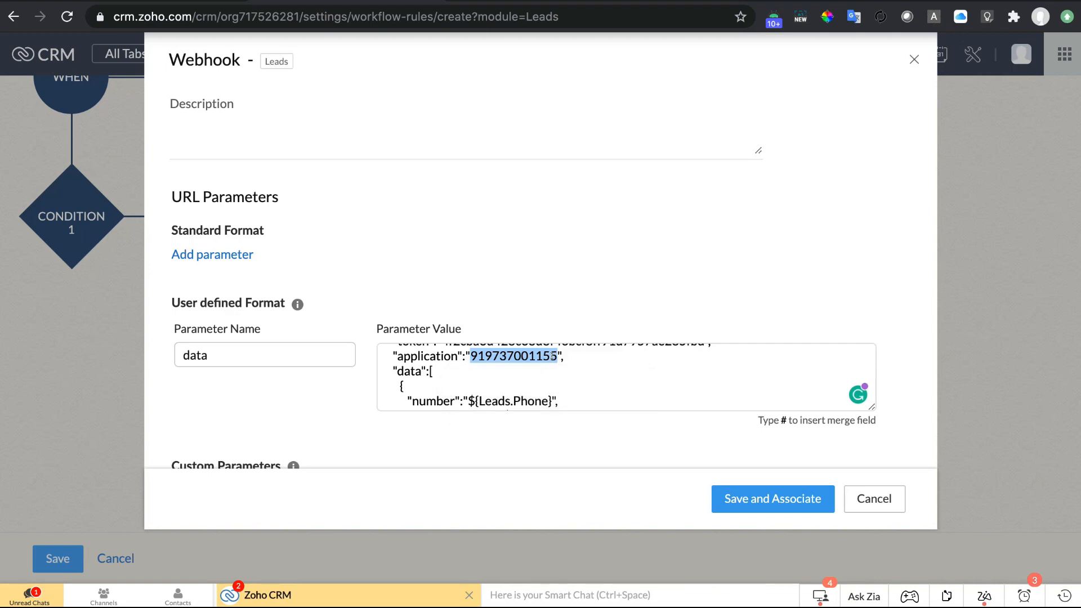
scroll(477, 373, "down", 1)
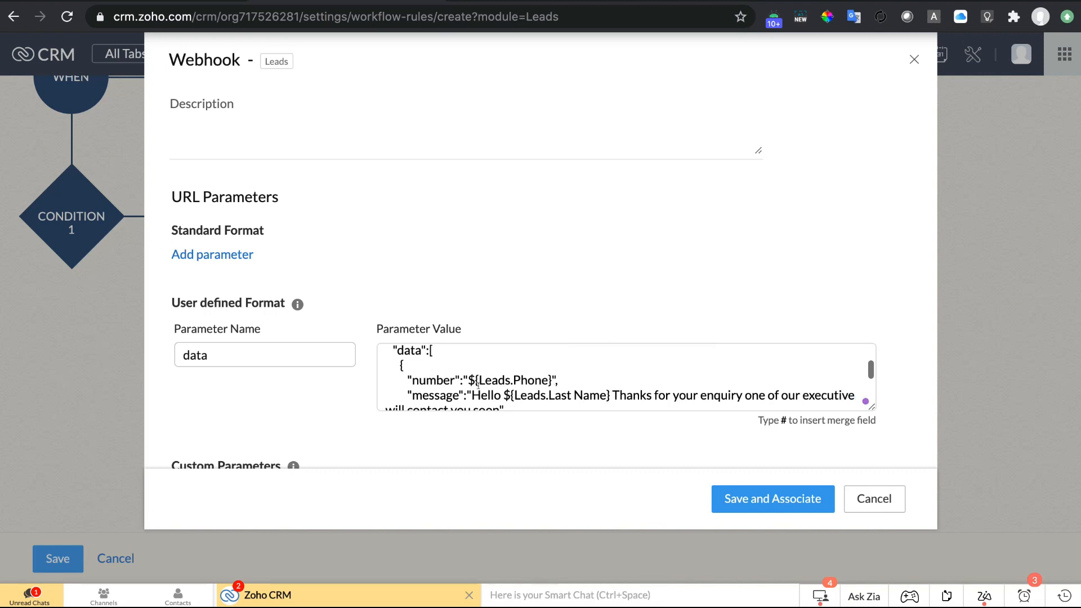
left_click_drag(550, 380, 466, 380)
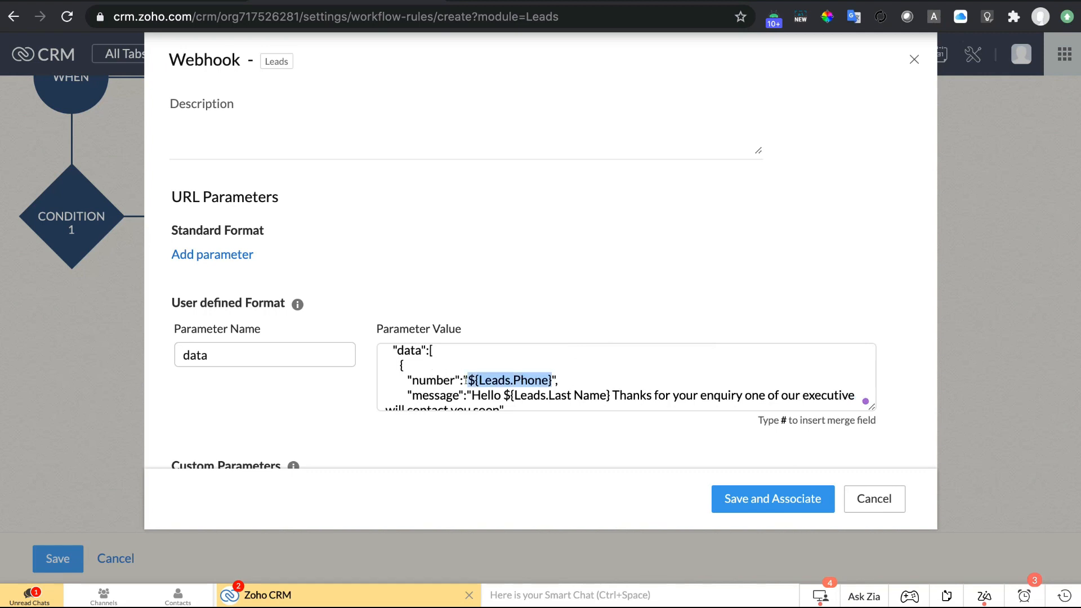
key("BackSpace")
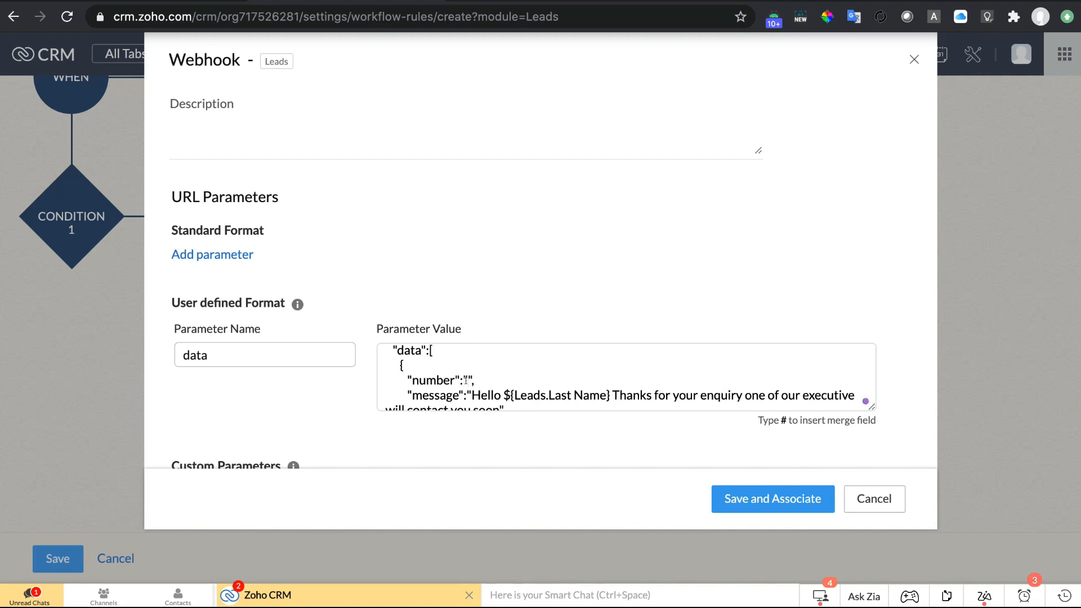
Insert Leads > Phone as the number value via the #phon merge-field search.
type("#")
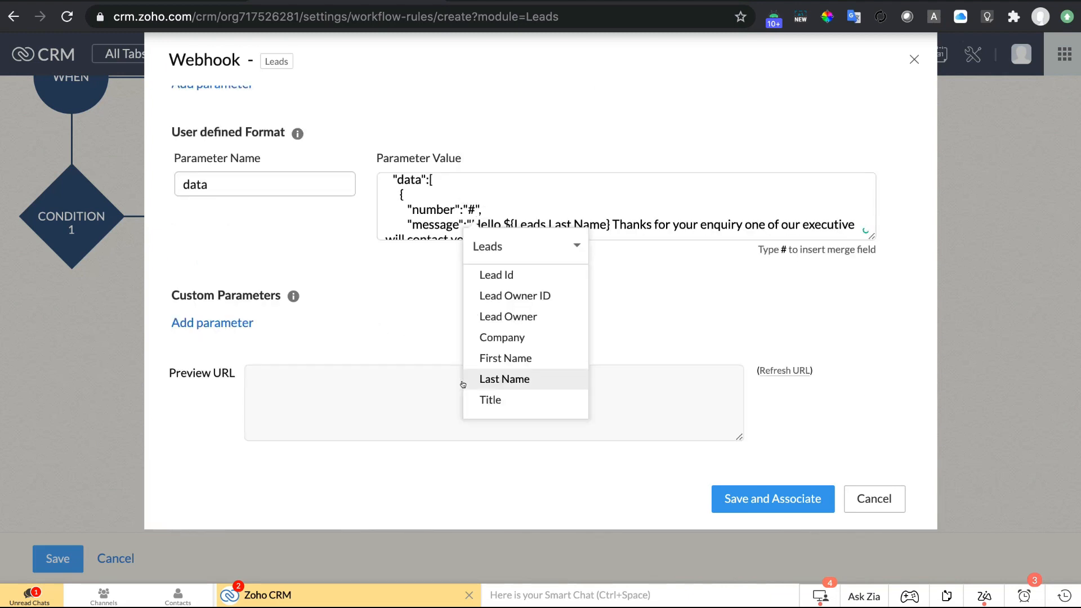
scroll(518, 376, "down", 3)
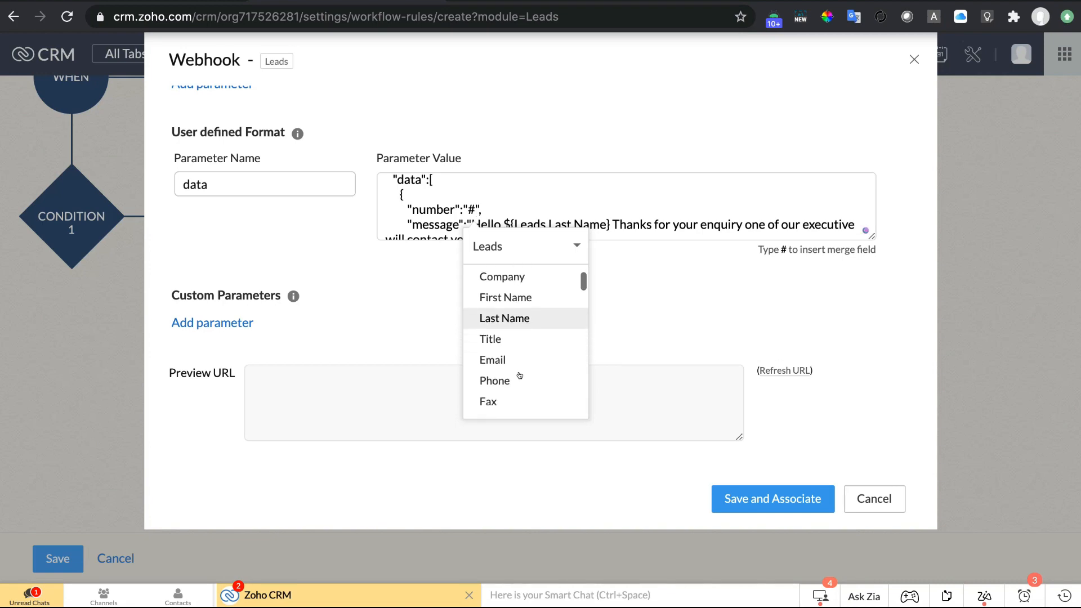
scroll(519, 375, "down", 5)
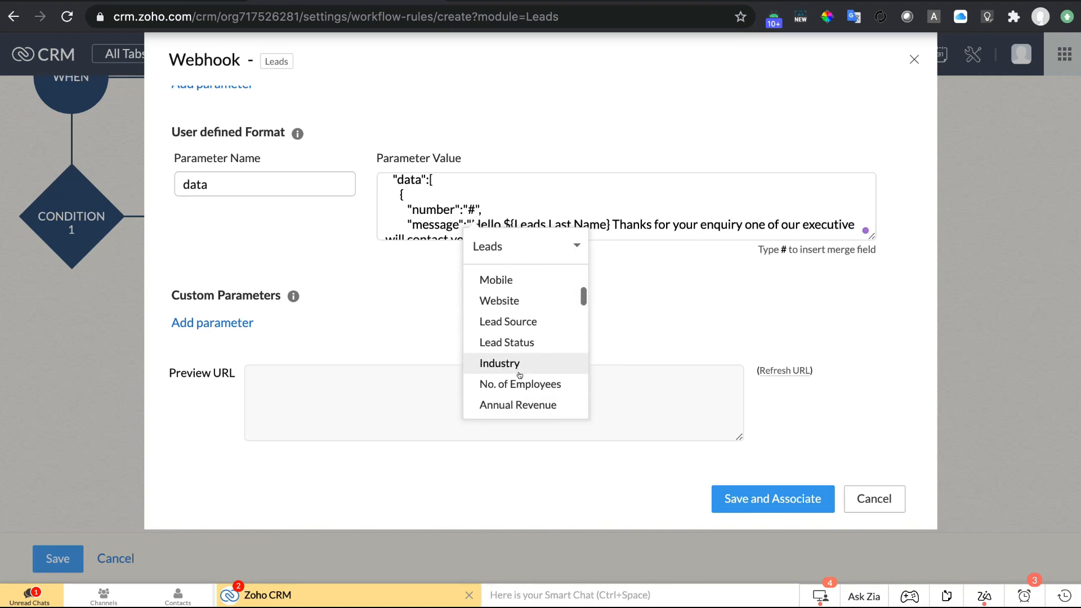
scroll(518, 376, "down", 7)
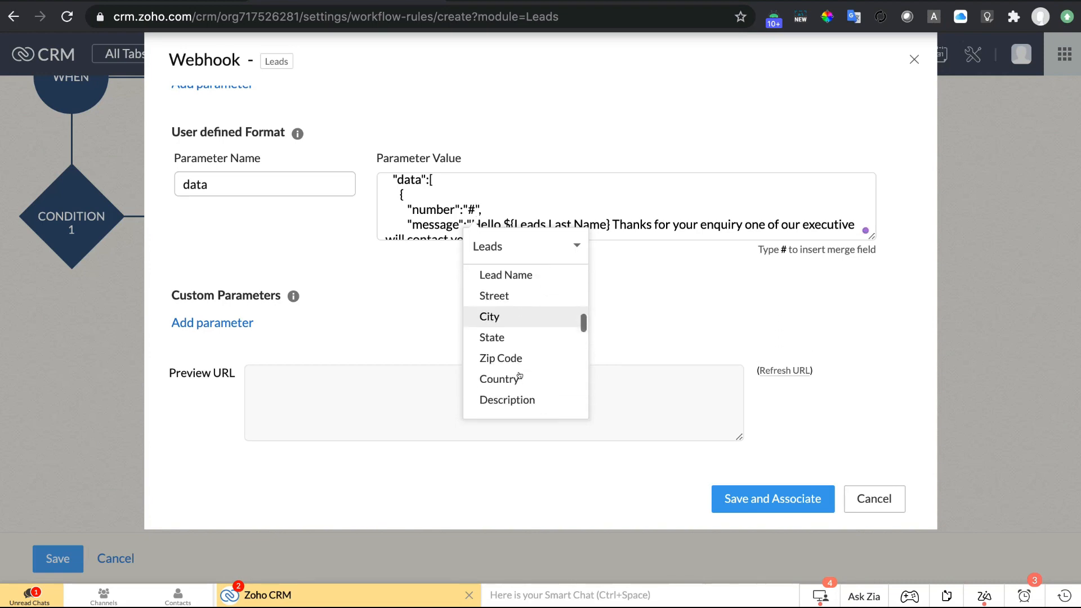
type("phon")
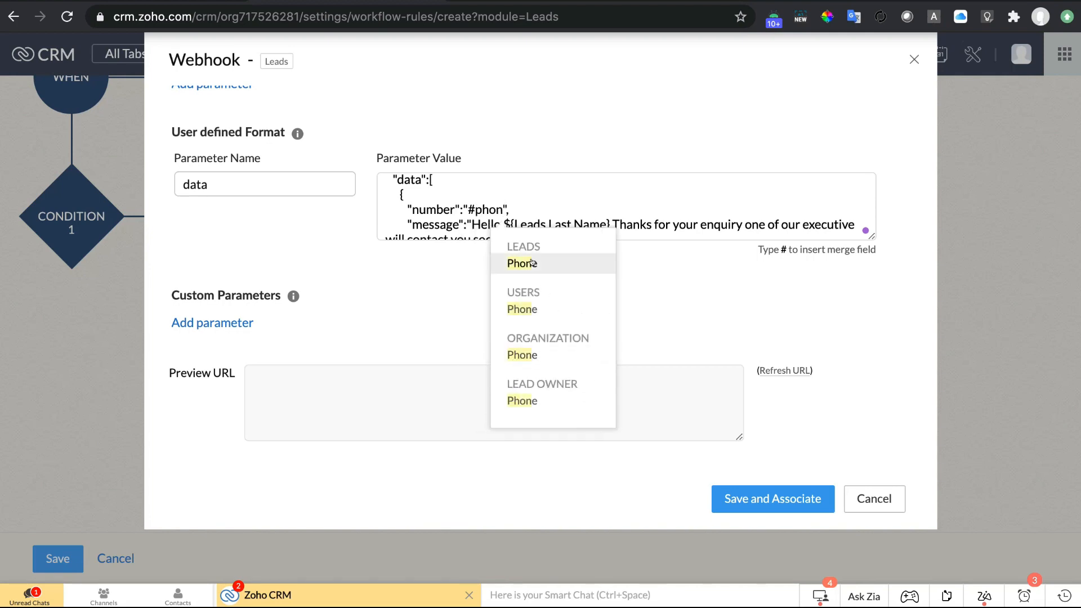
left_click(532, 263)
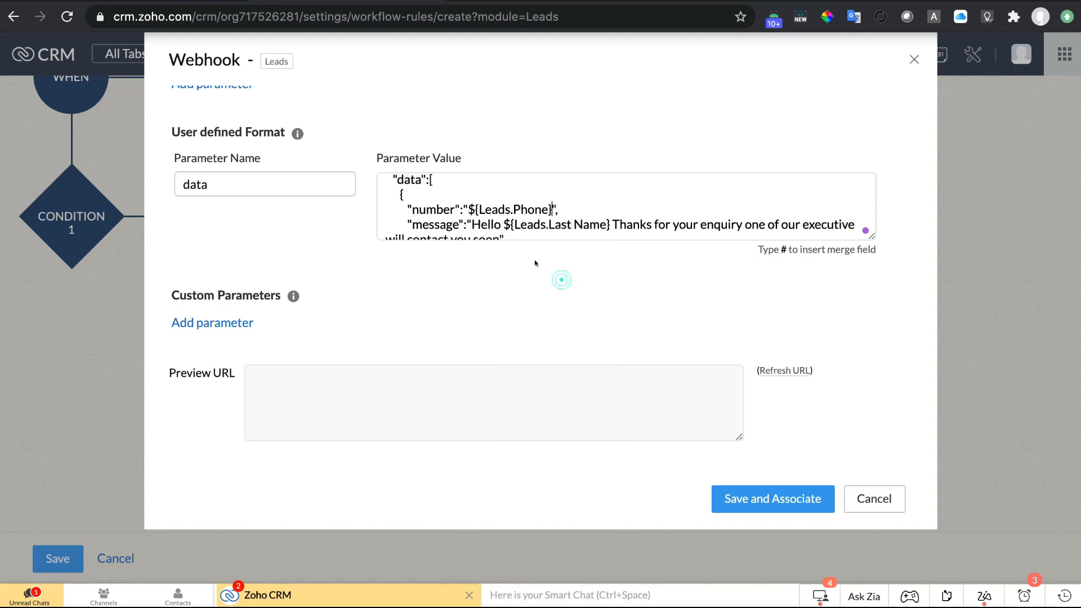
scroll(436, 205, "down", 1)
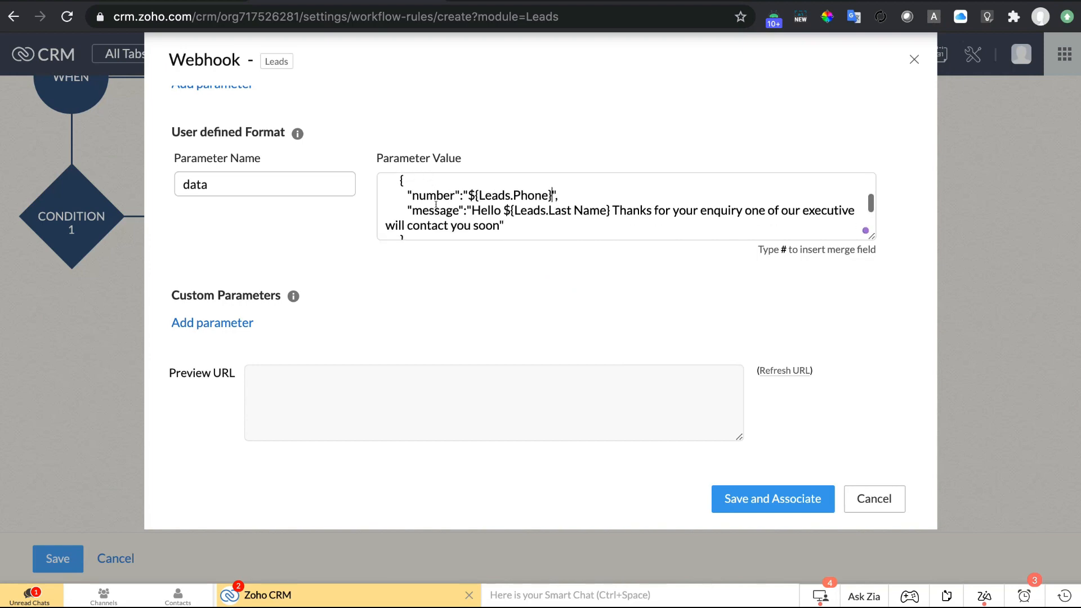
double_click(425, 208)
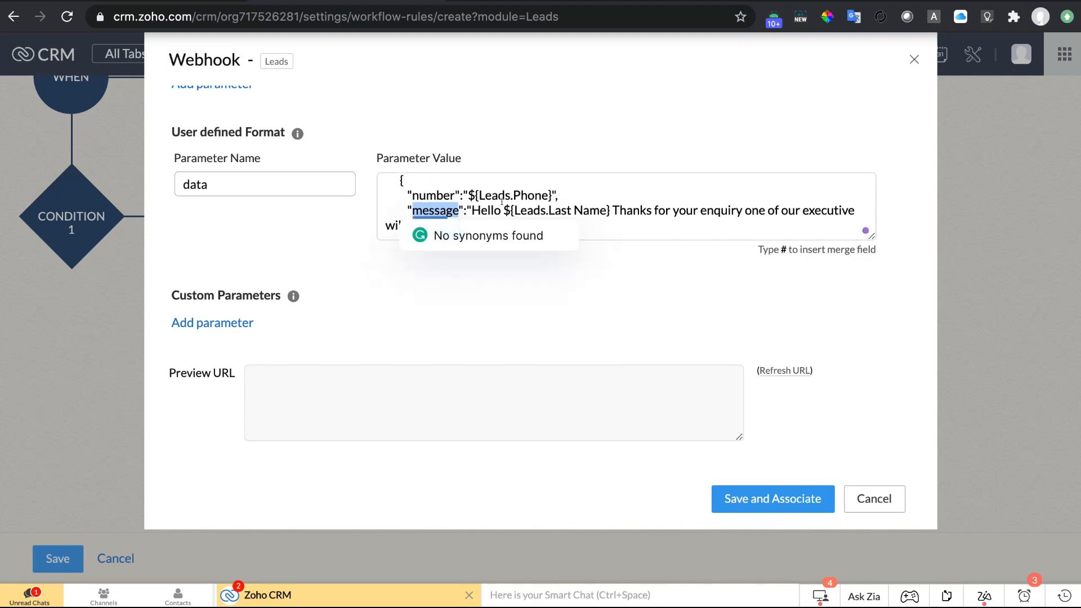
left_click(478, 209)
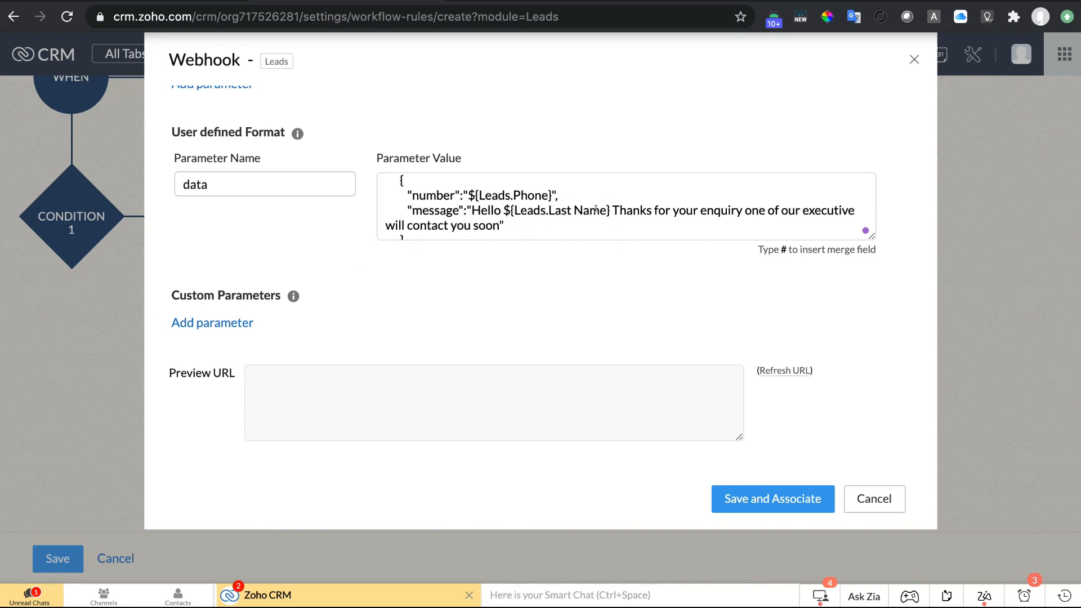
scroll(715, 211, "down", 1)
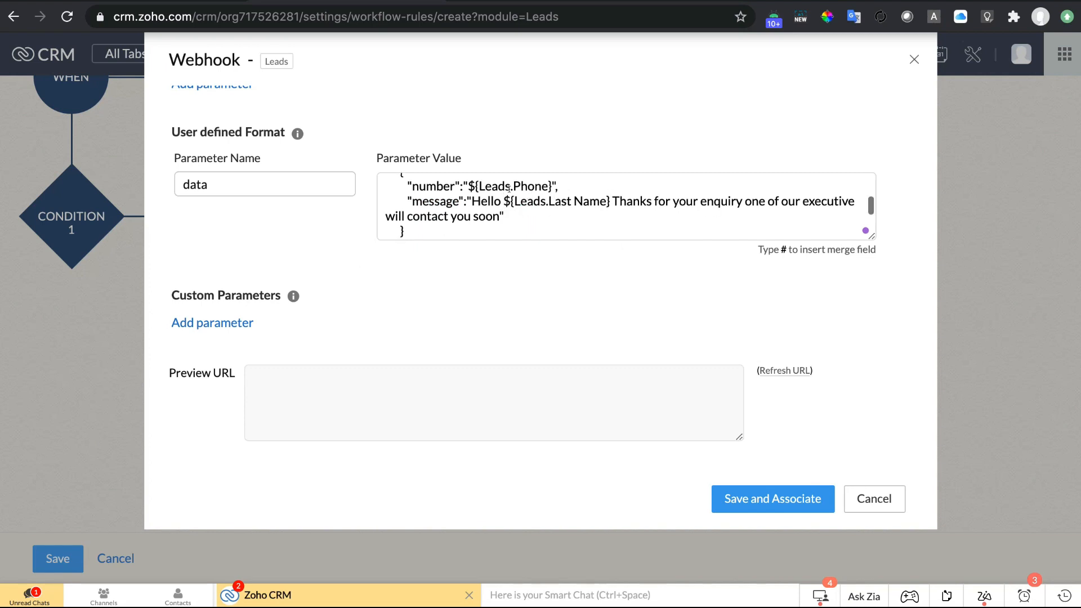
left_click(505, 202)
type("#")
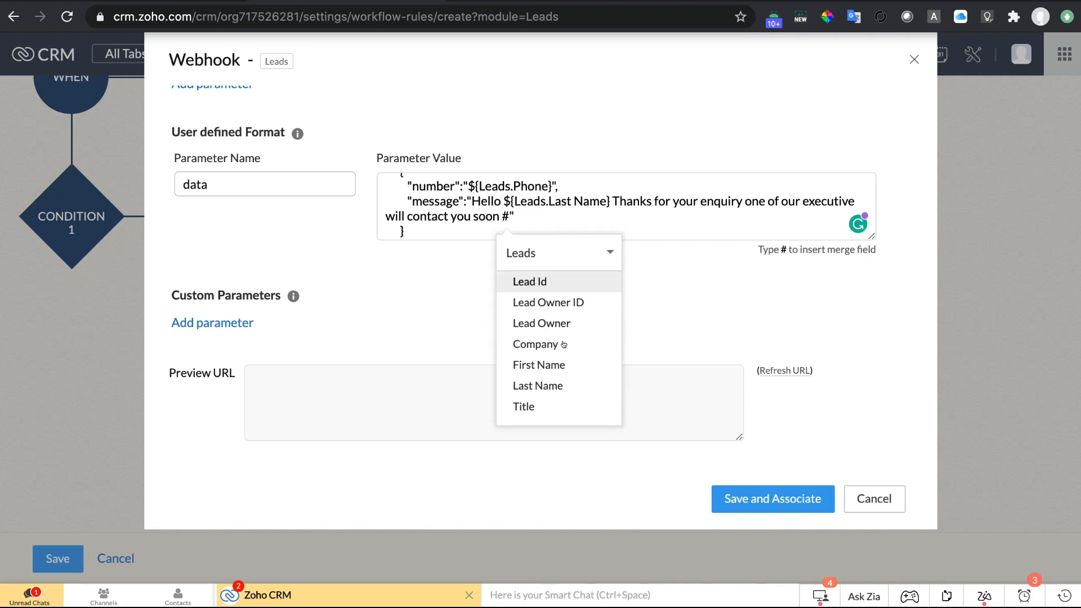
left_click(602, 253)
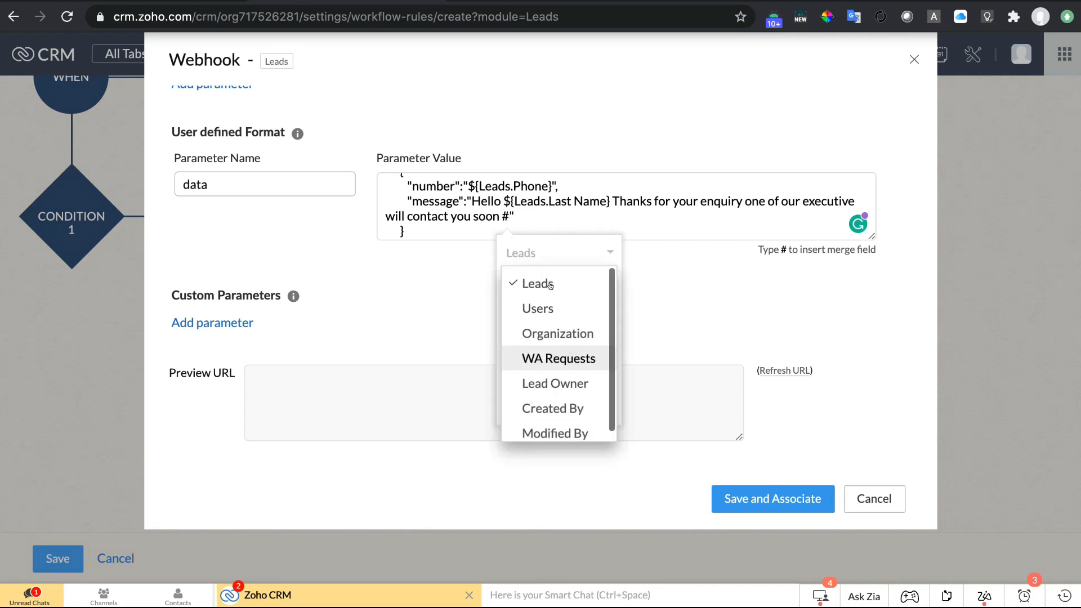
left_click(575, 291)
scroll(555, 346, "down", 5)
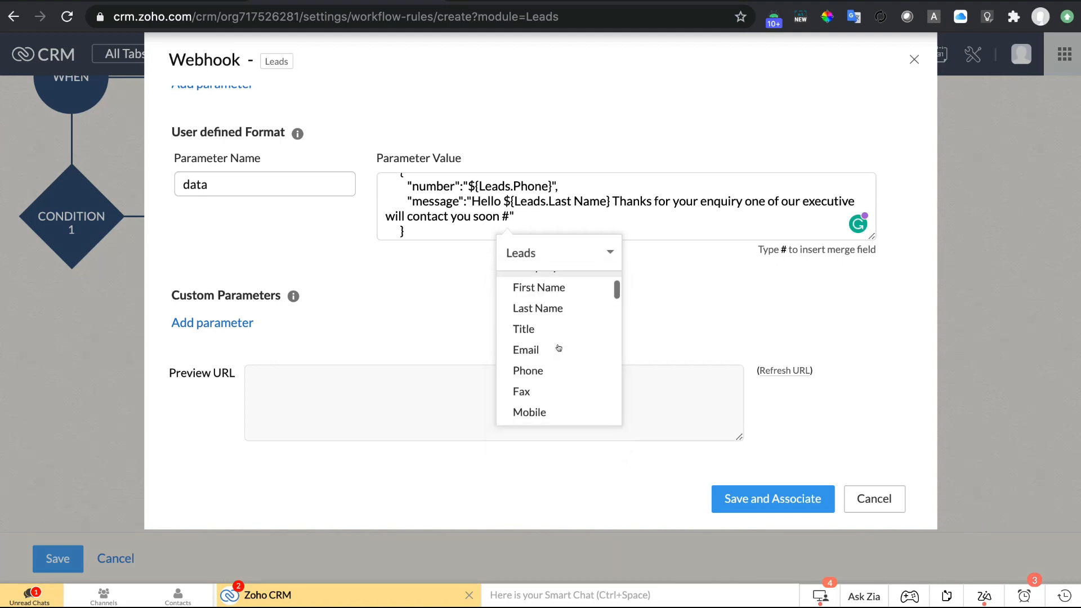
key("Escape")
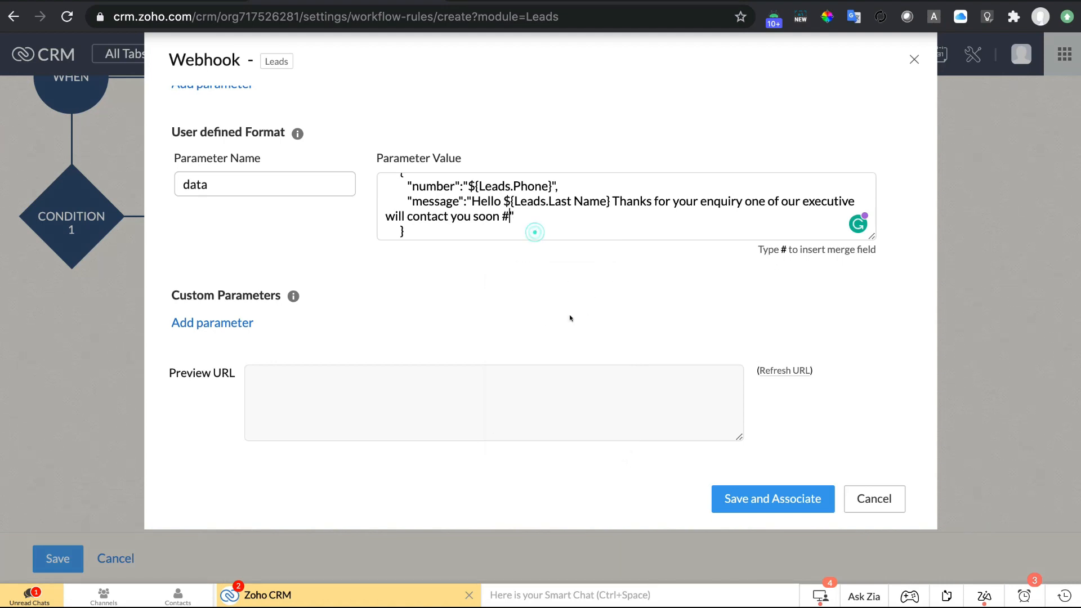
key("BackSpace")
scroll(562, 218, "up", 3)
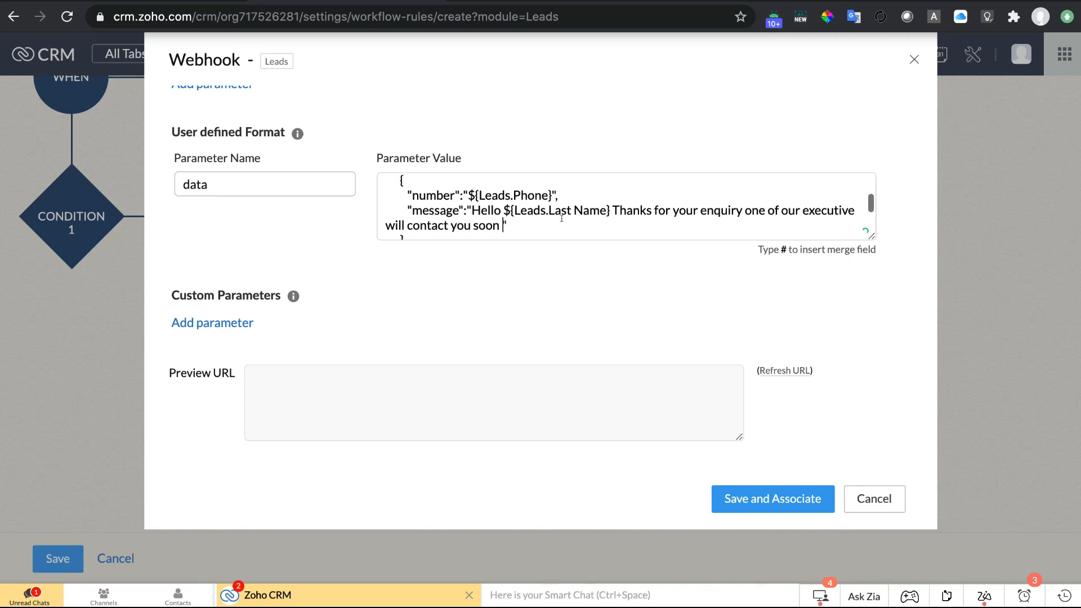
scroll(561, 219, "down", 4)
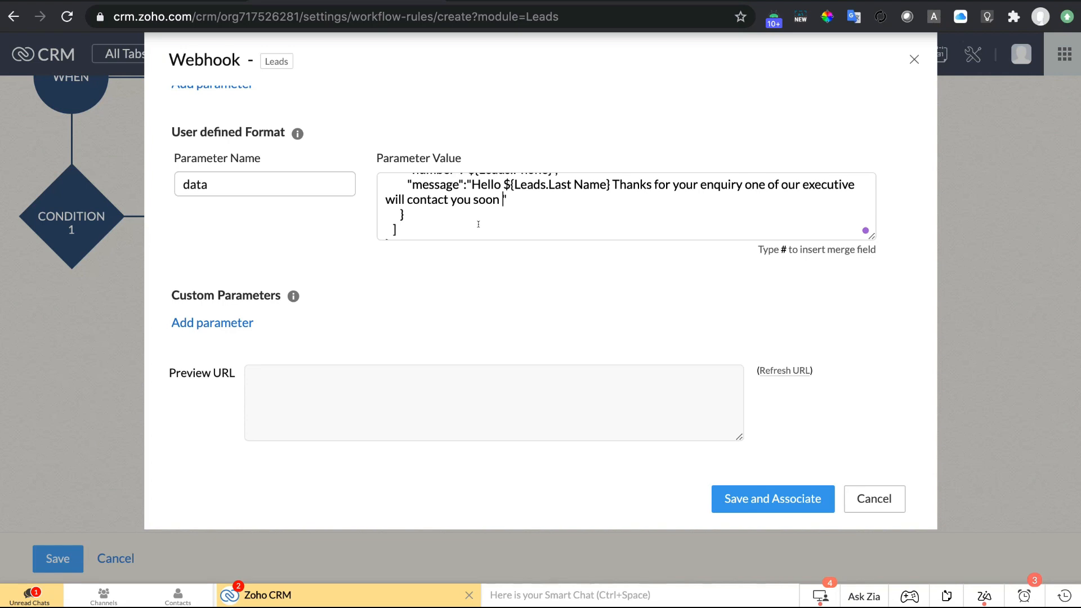
scroll(518, 208, "up", 1)
left_click(498, 215)
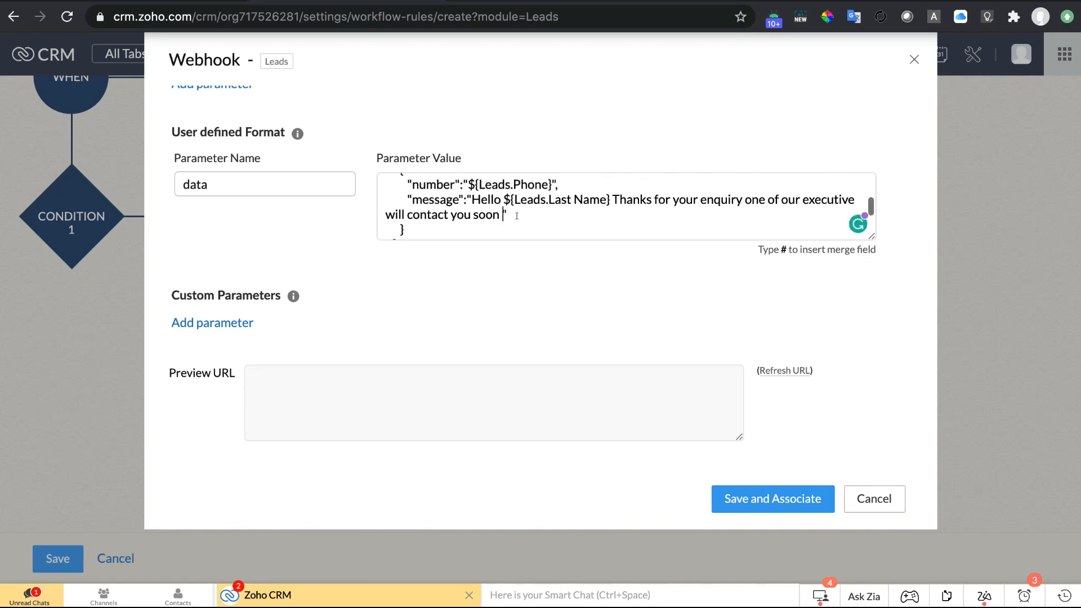
scroll(517, 216, "up", 1)
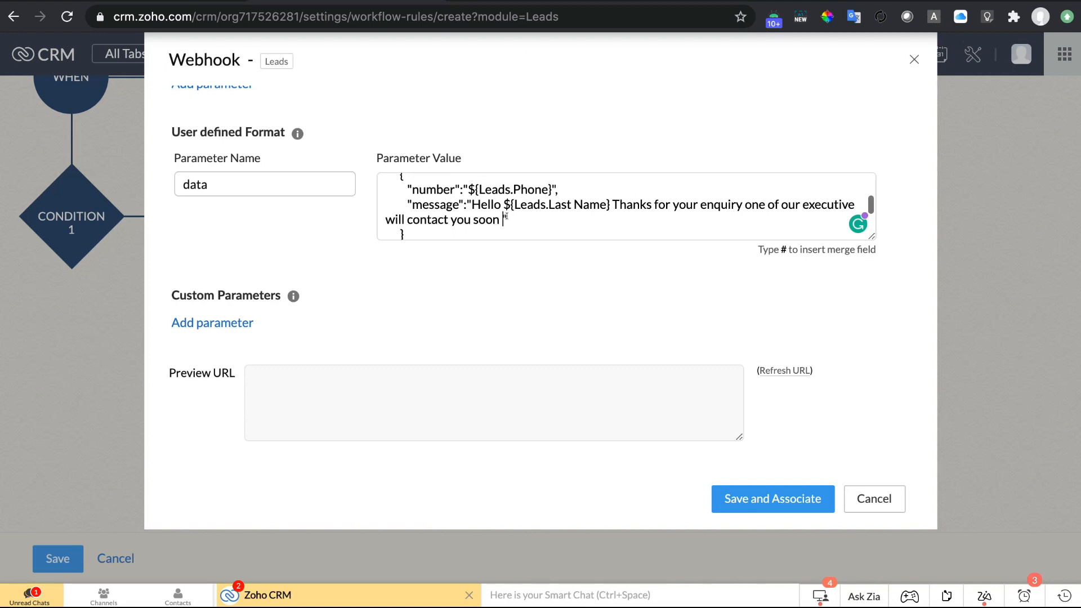
scroll(505, 215, "up", 3)
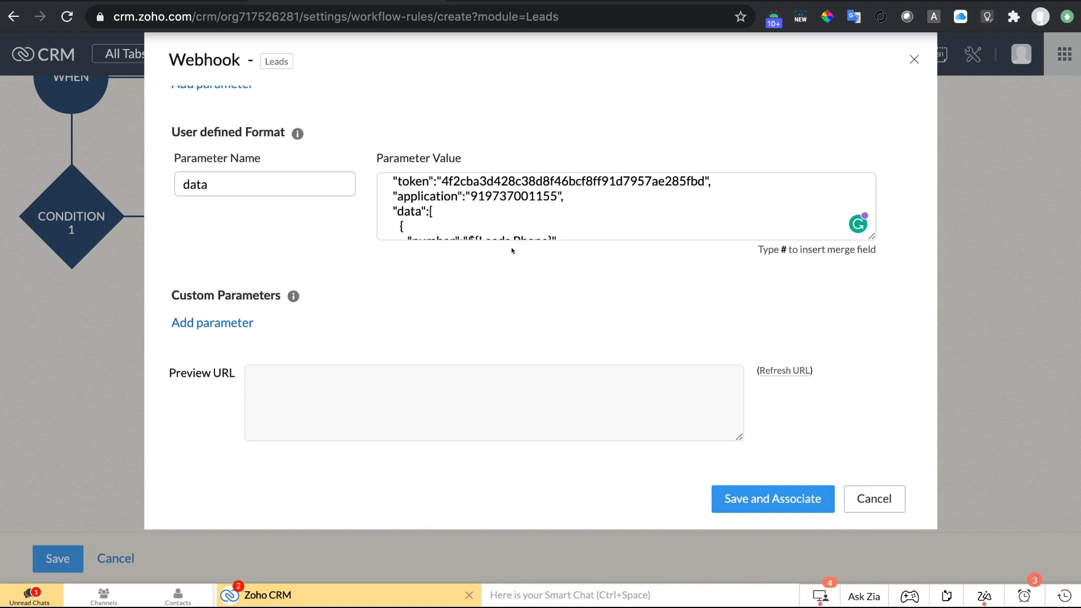
Attach the saved Picky API webhook and save the Lead Alert Thankyou Message rule.
left_click(773, 509)
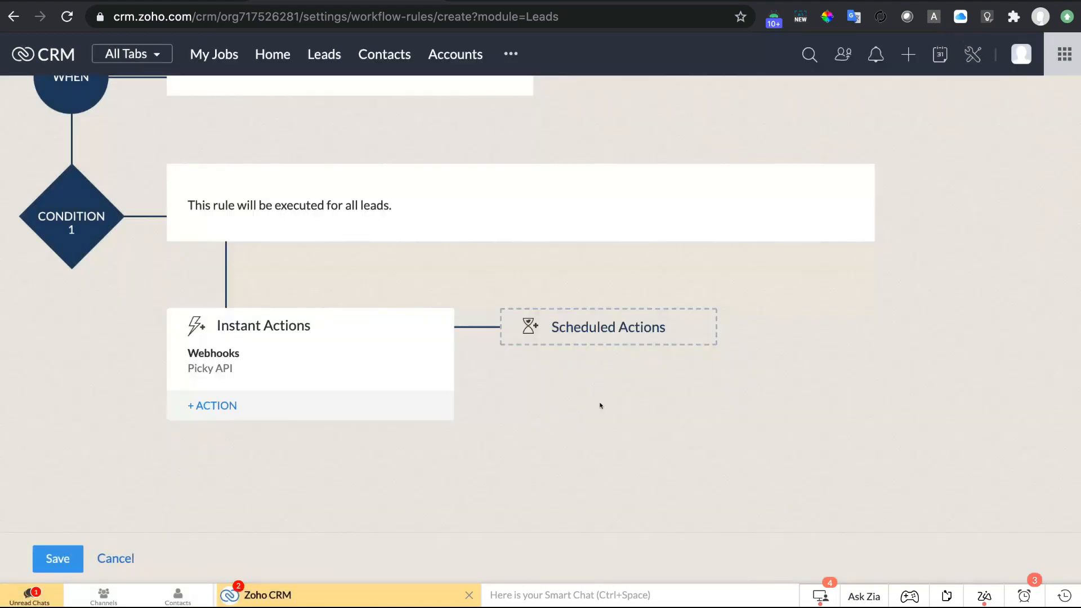
scroll(600, 405, "up", 5)
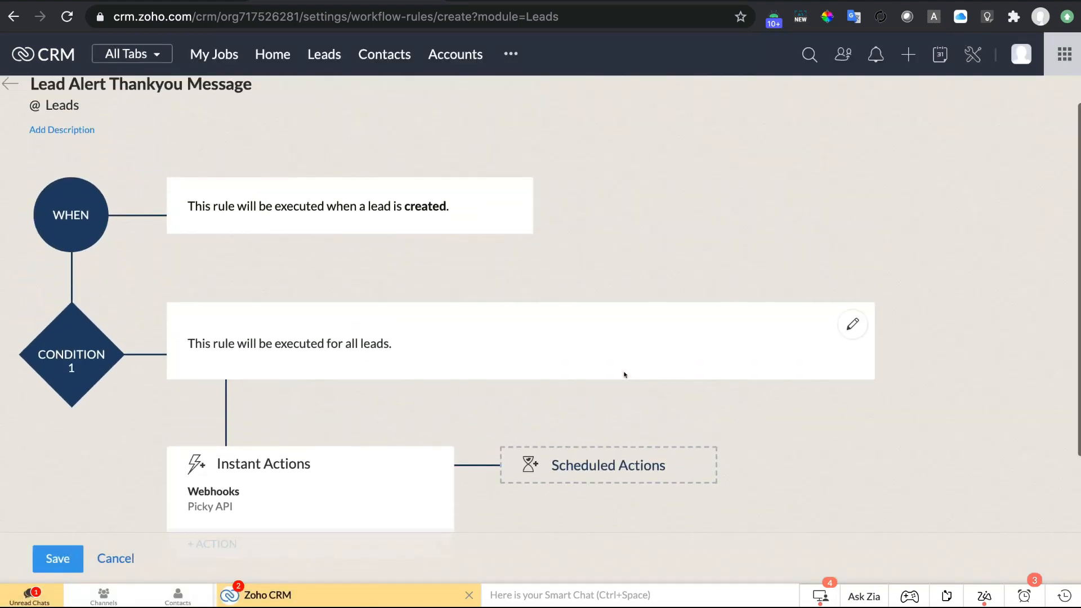
scroll(624, 374, "down", 2)
scroll(624, 374, "up", 2)
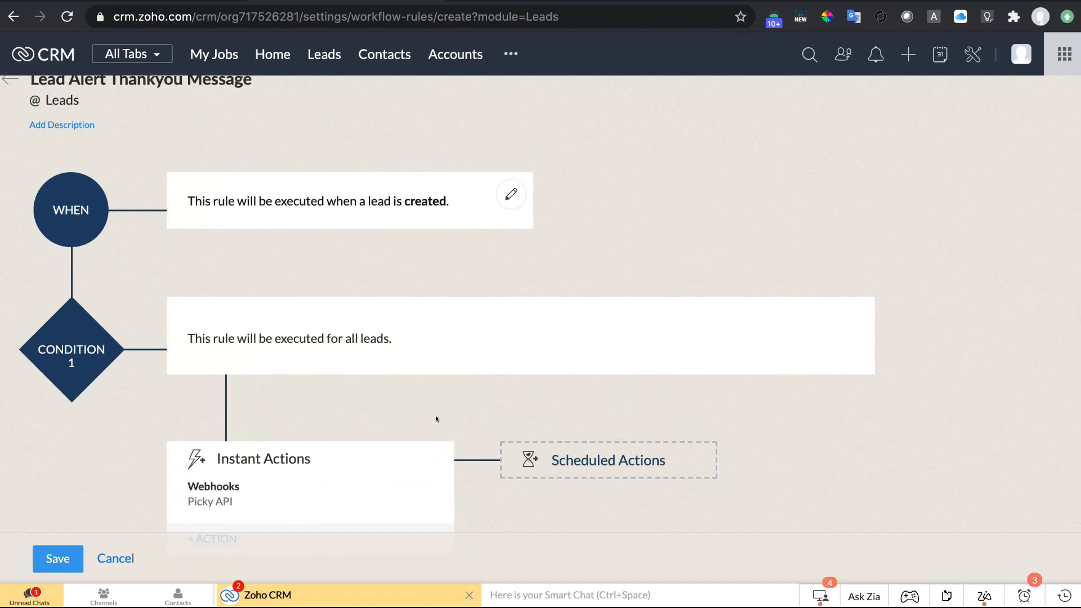
scroll(310, 304, "down", 1)
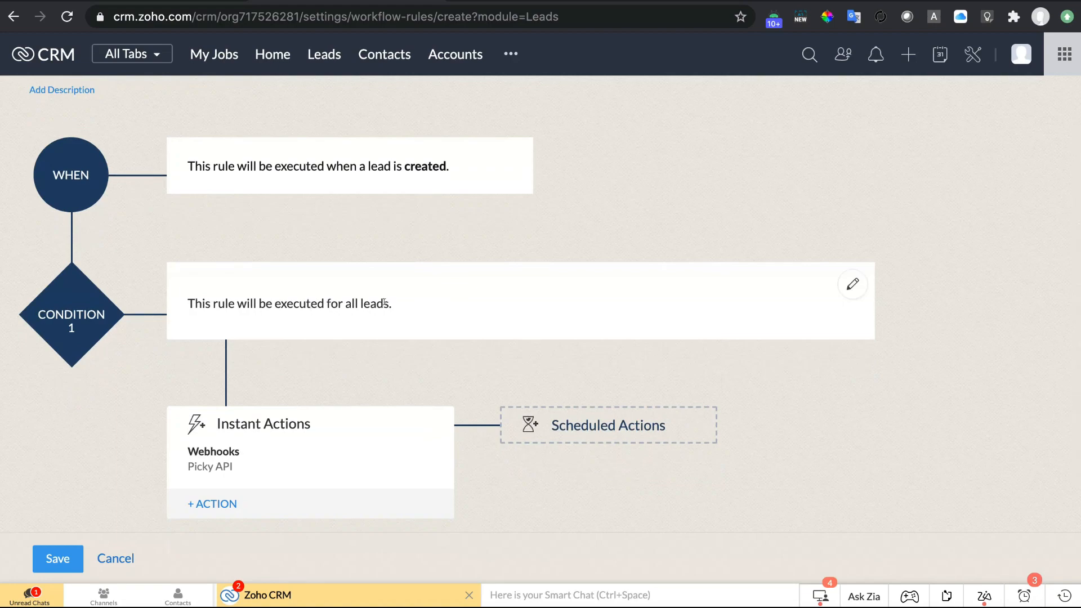
scroll(423, 303, "down", 2)
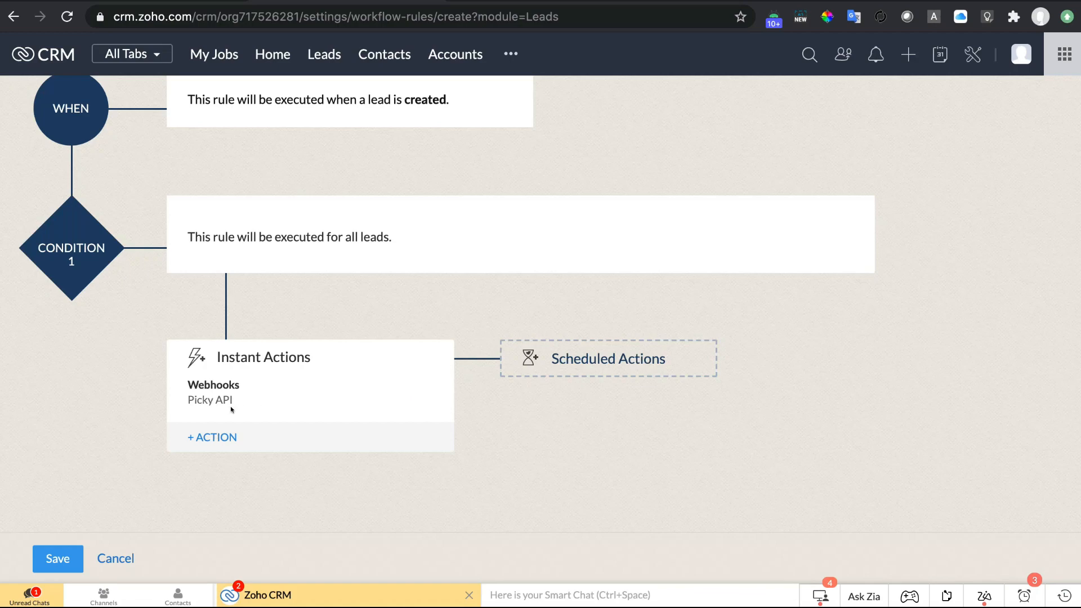
left_click(51, 557)
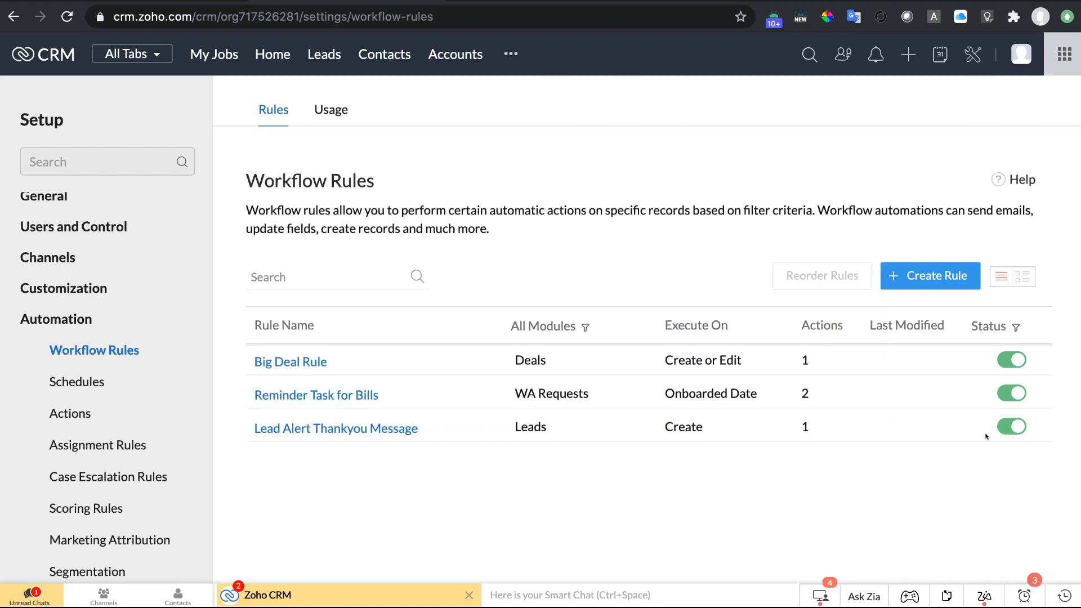
Start a new lead with salutation Mr., first and last name, and company 'Picky Assst'.
left_click(325, 51)
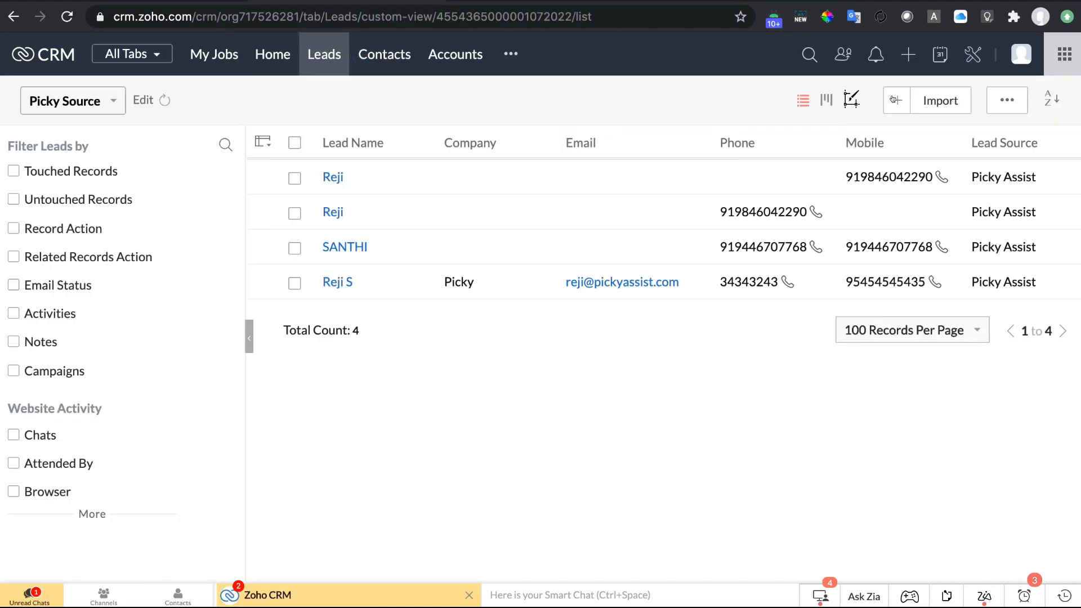
left_click(894, 100)
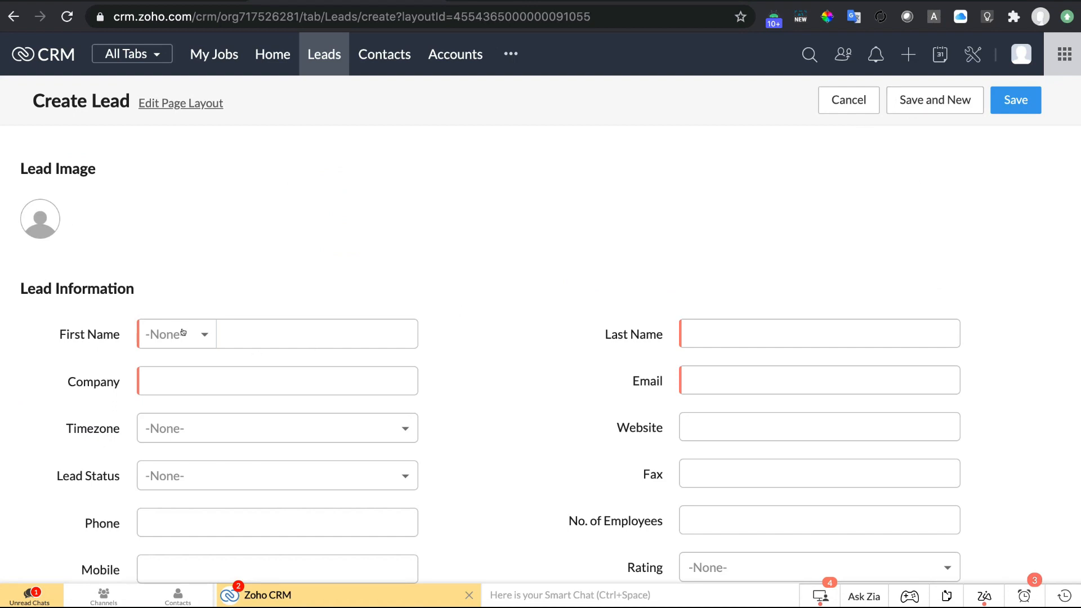
left_click(183, 332)
left_click(188, 386)
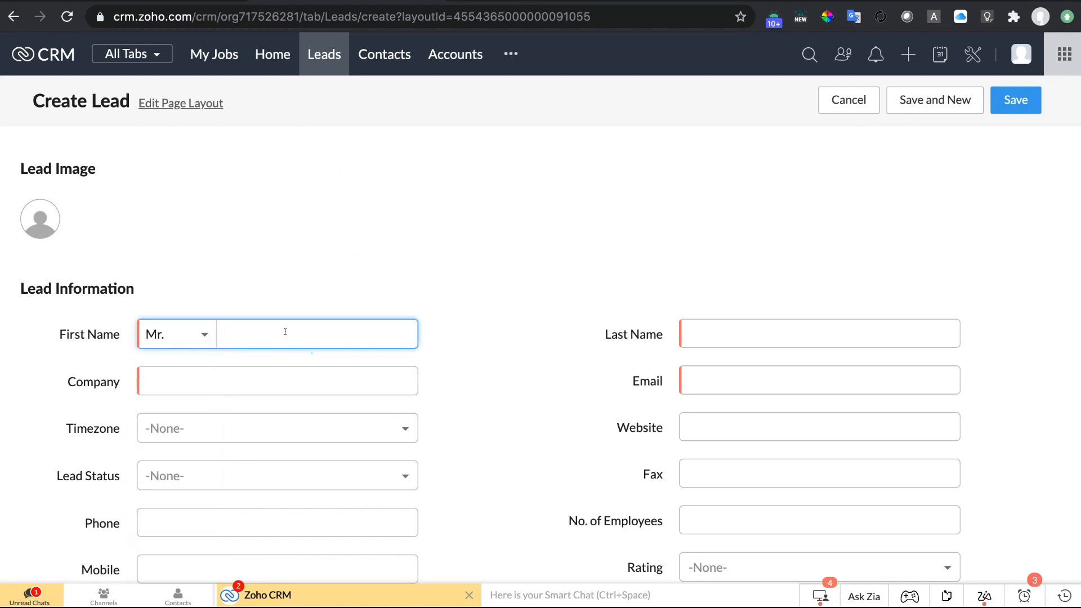
left_click(285, 332)
type("Picky")
key("Tab")
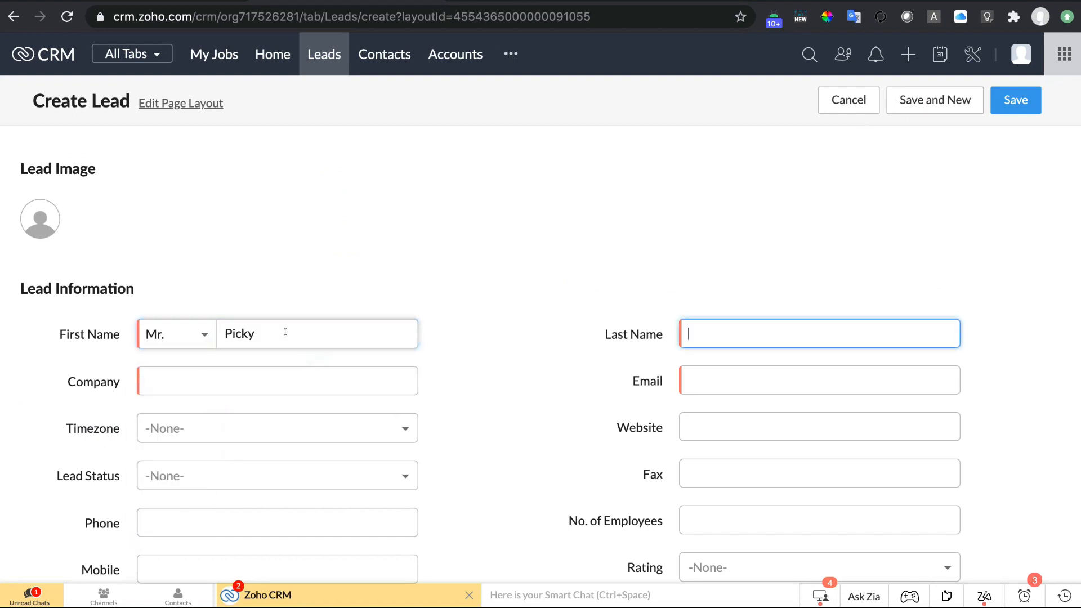
type("Picky")
key("Tab")
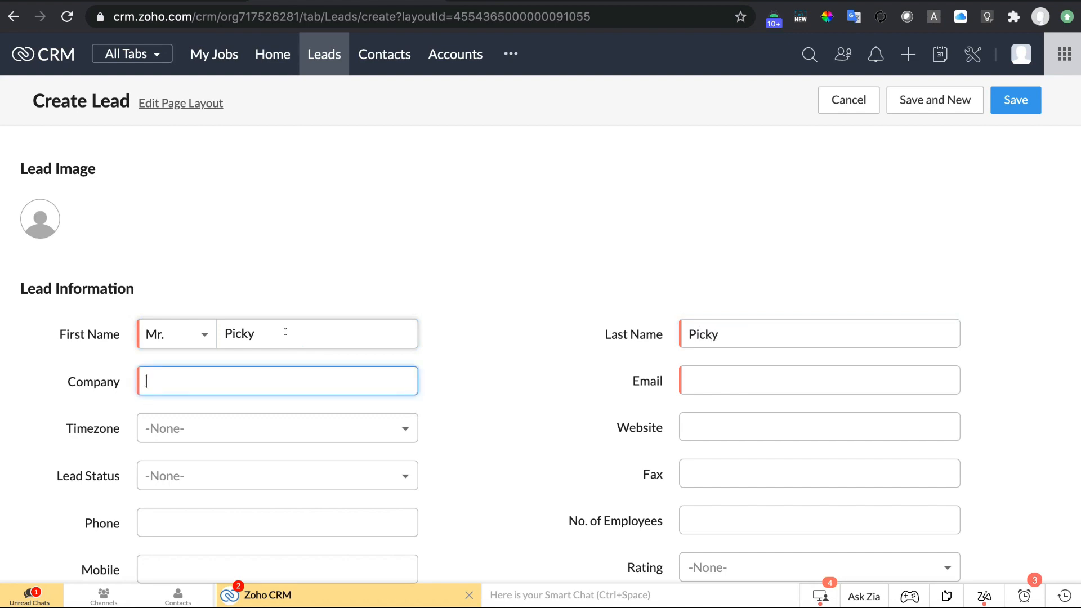
type("Picky Assst")
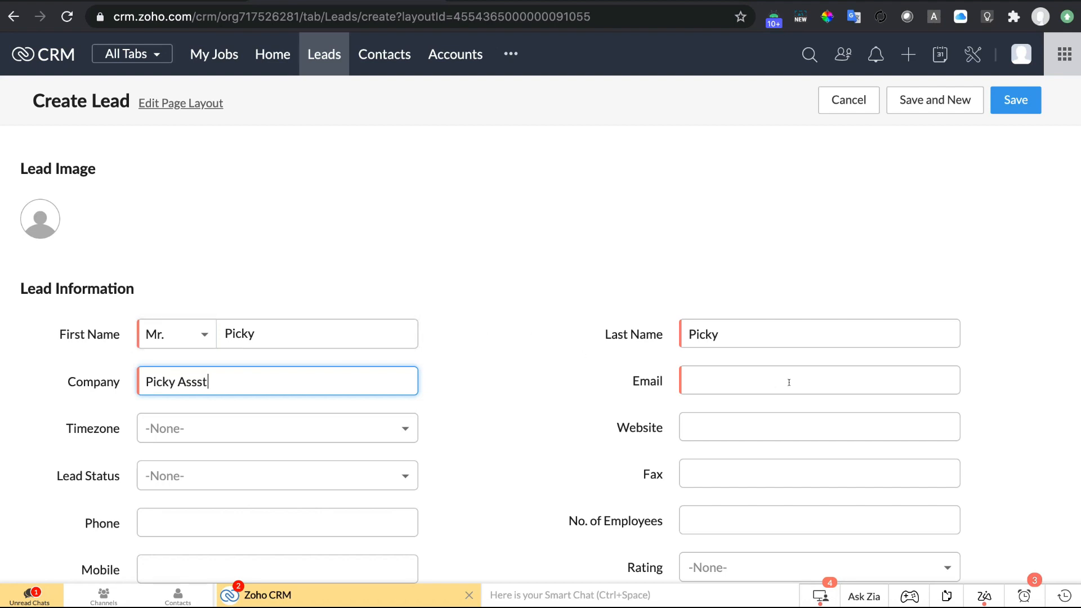
Fill in the lead's e-mail, paste the same number into Mobile and Phone, and save.
left_click(788, 381)
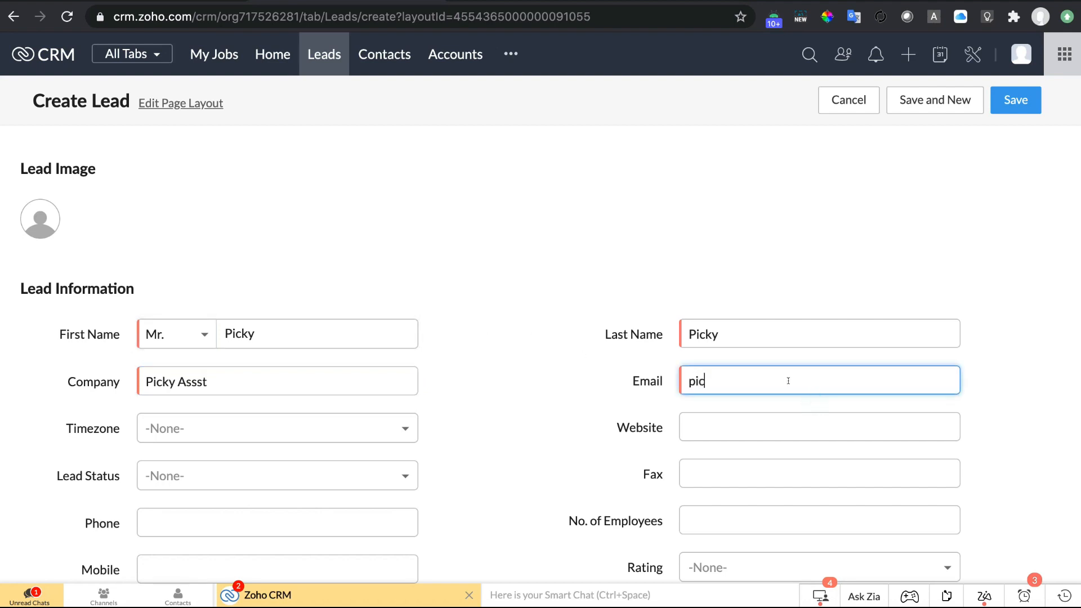
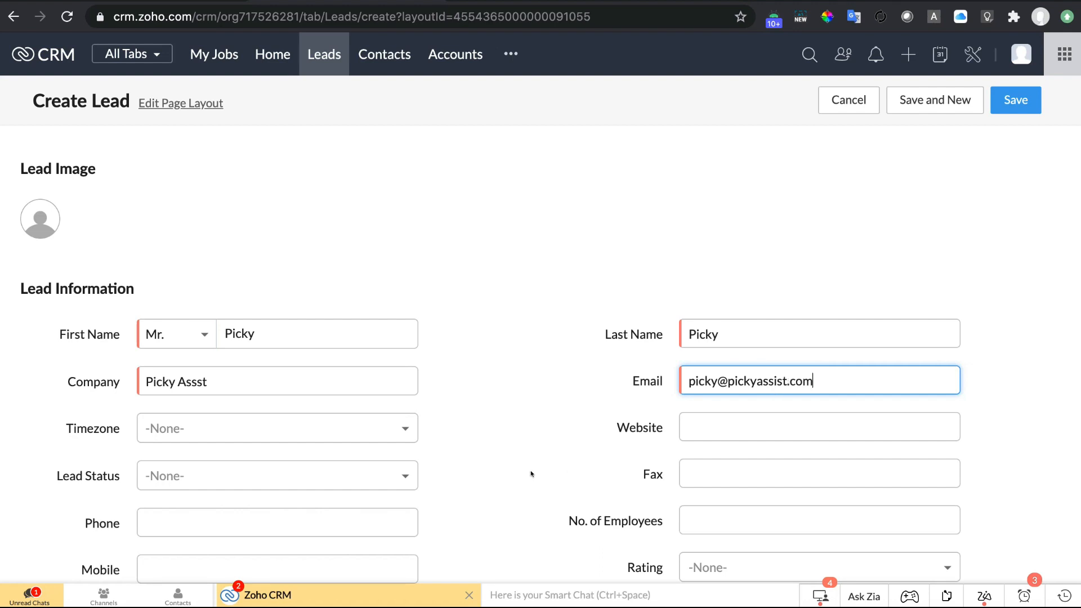
scroll(531, 473, "down", 3)
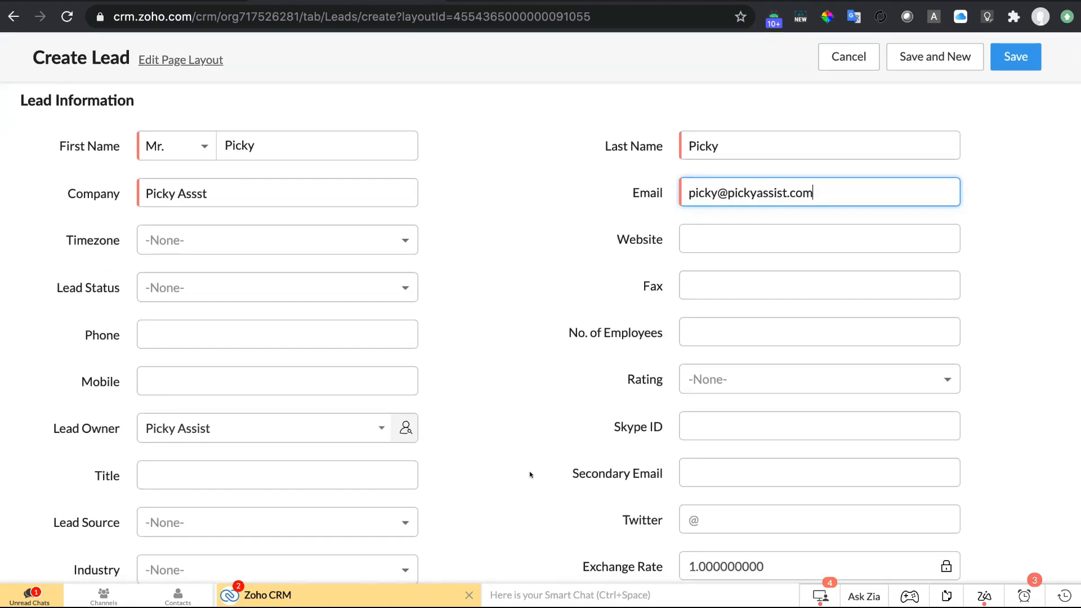
left_click(209, 382)
key("ctrl+v")
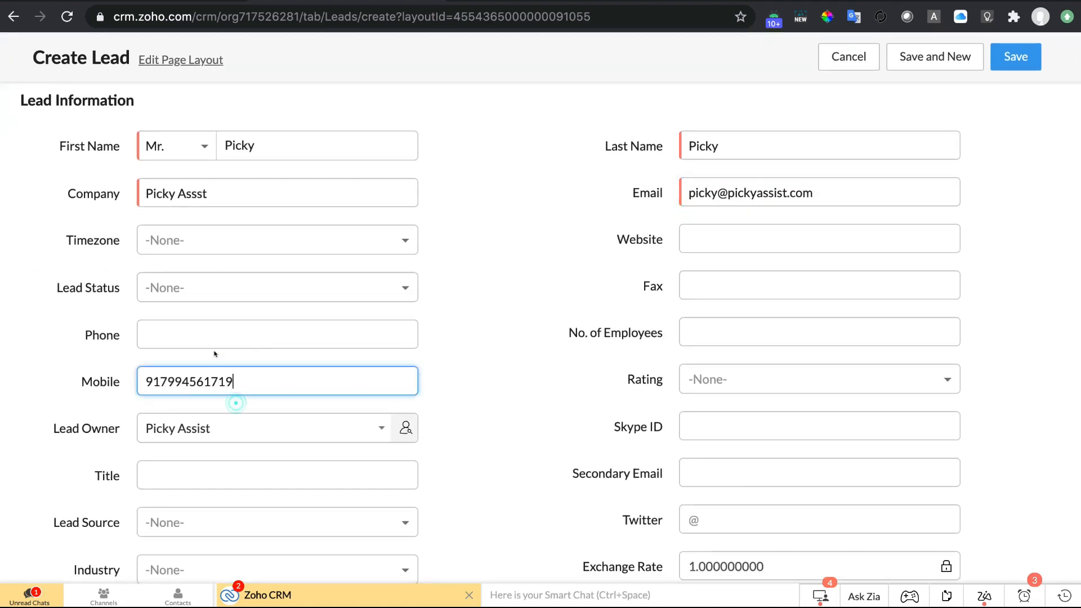
left_click(217, 333)
key("ctrl+v")
scroll(323, 427, "down", 2)
scroll(328, 436, "down", 4)
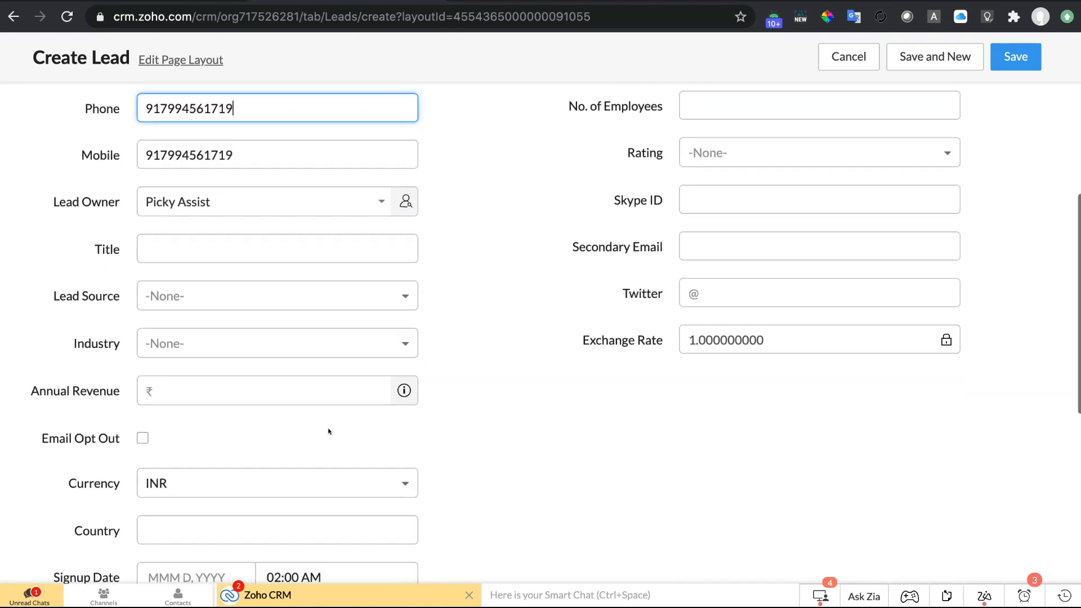
scroll(328, 436, "up", 10)
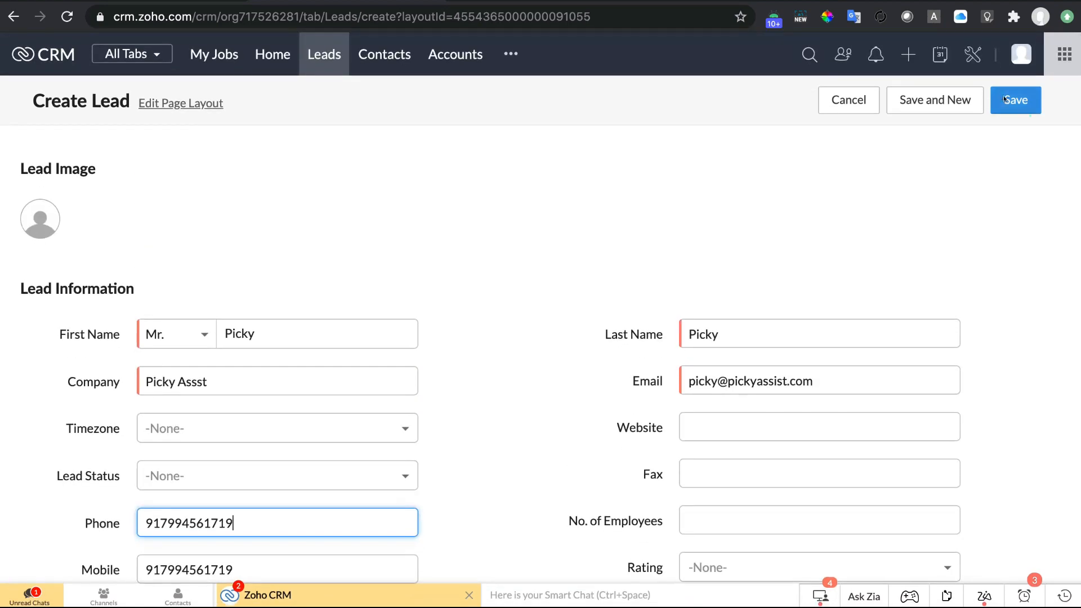
left_click(1003, 96)
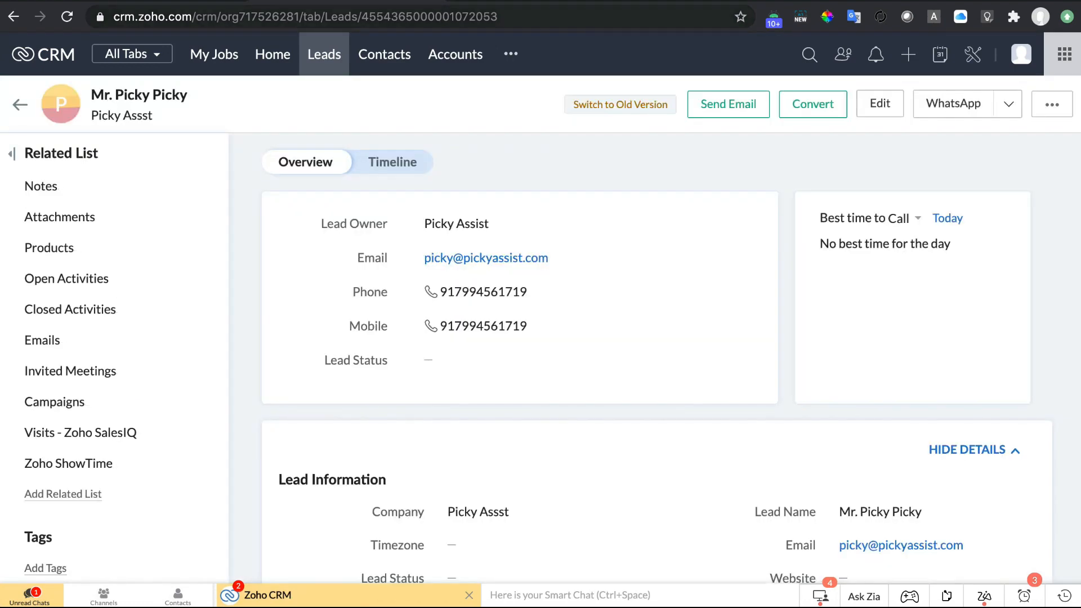
Confirm the WhatsApp thank-you message arrived and open Picky Assist's broadcast report.
left_click(573, 2)
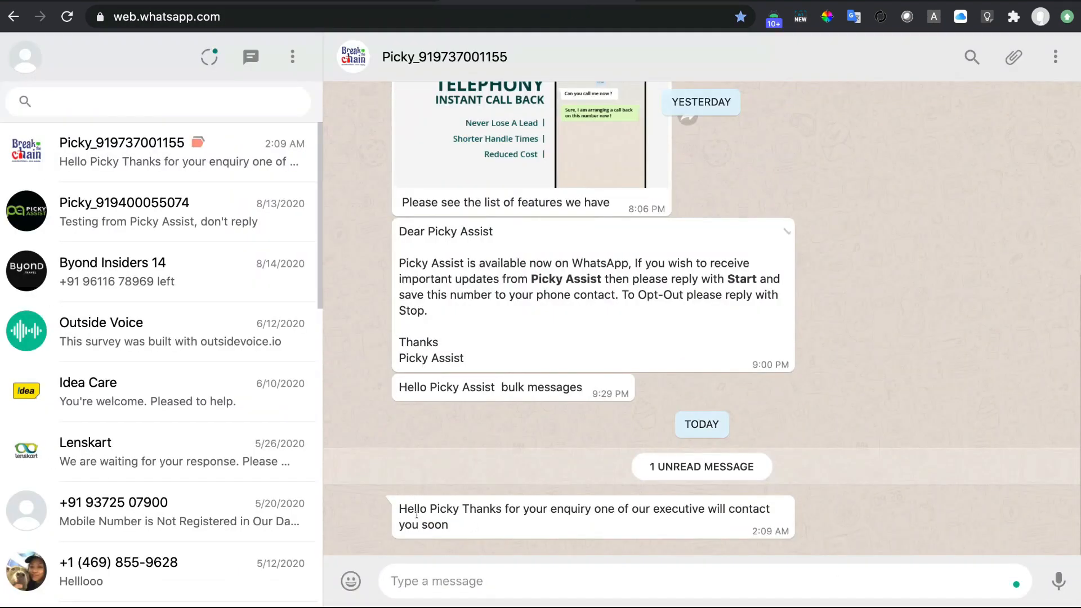
left_click_drag(398, 509, 467, 526)
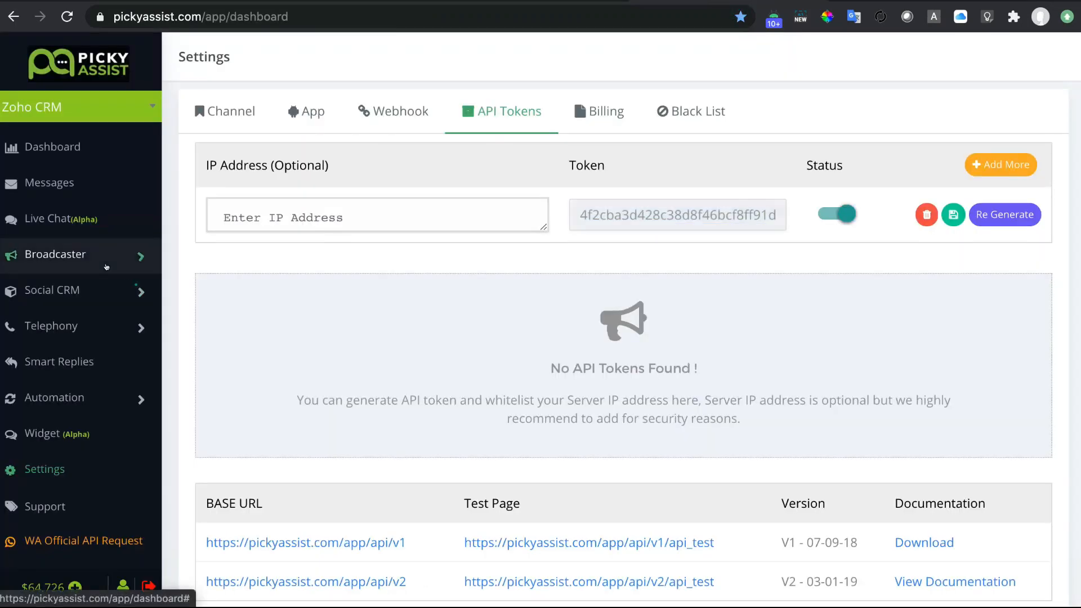
left_click(62, 254)
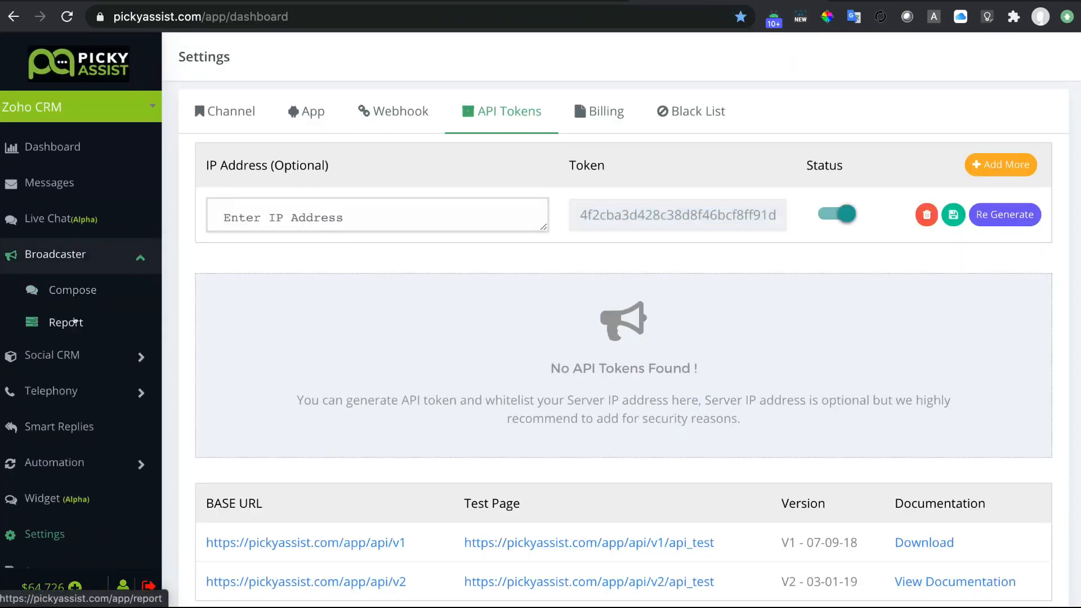
left_click(75, 322)
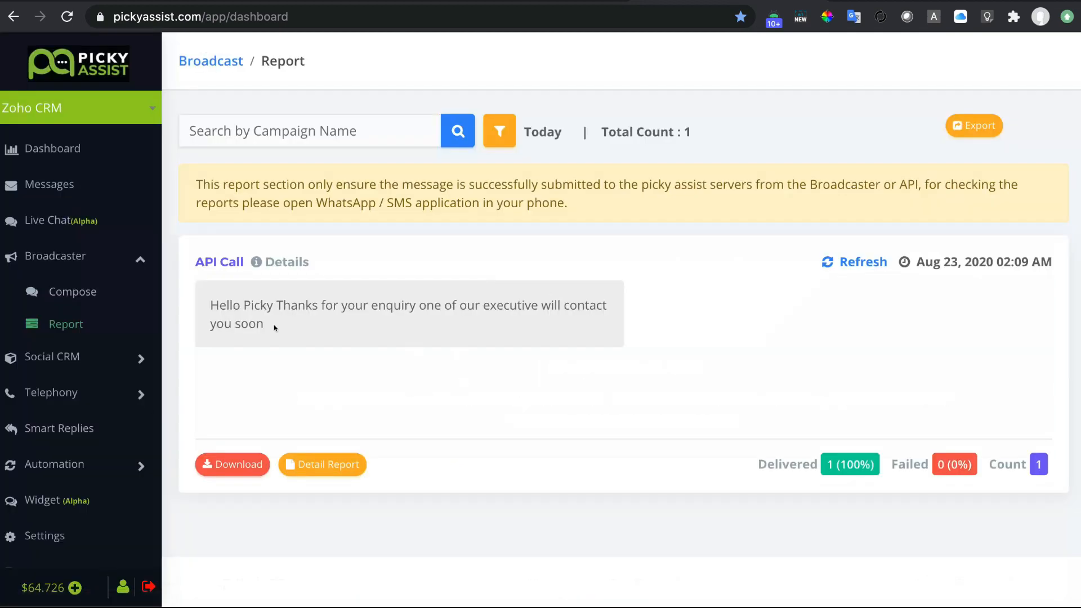